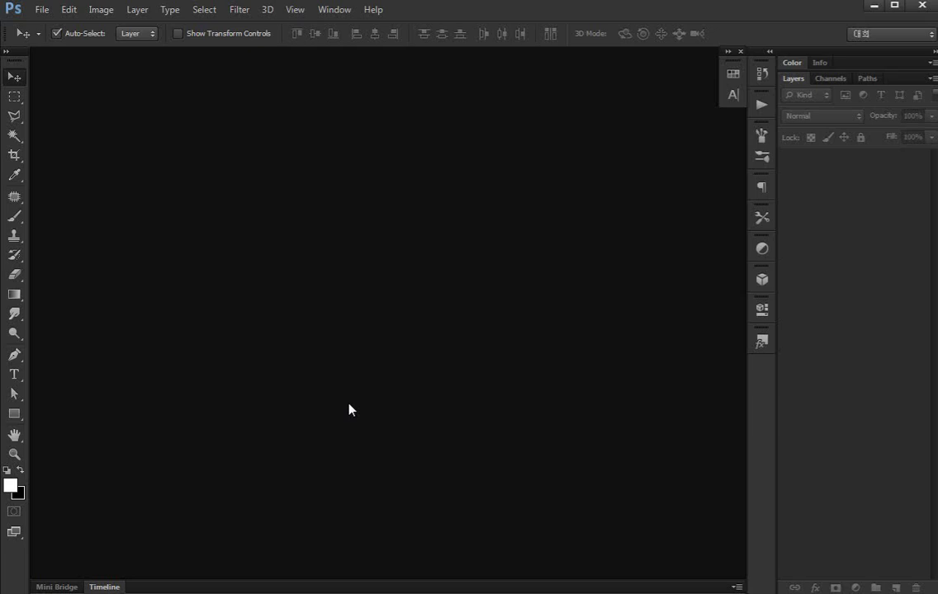
Create a new 600×600 document named 'icon'.
key(ctrl+n)
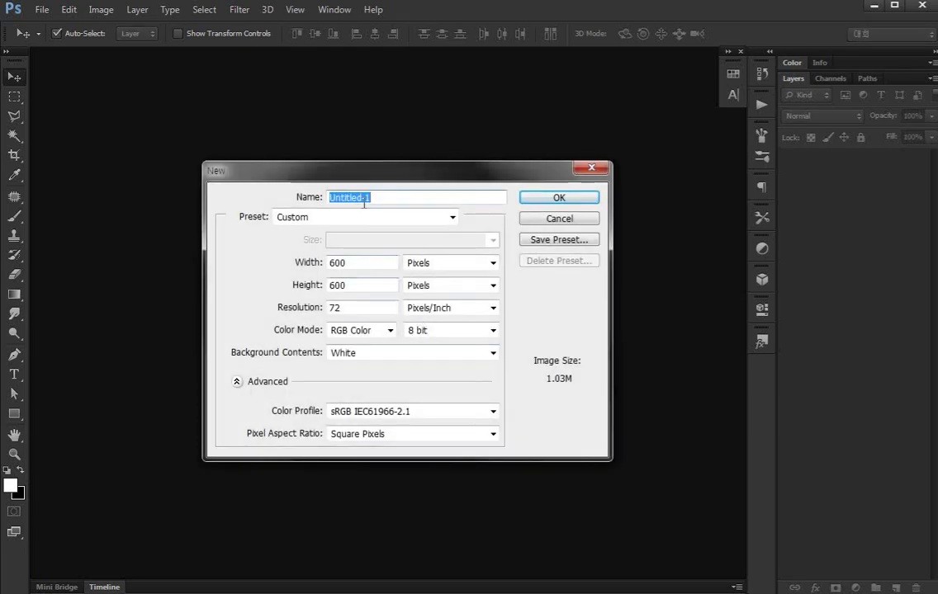
key(BackSpace)
key(Return)
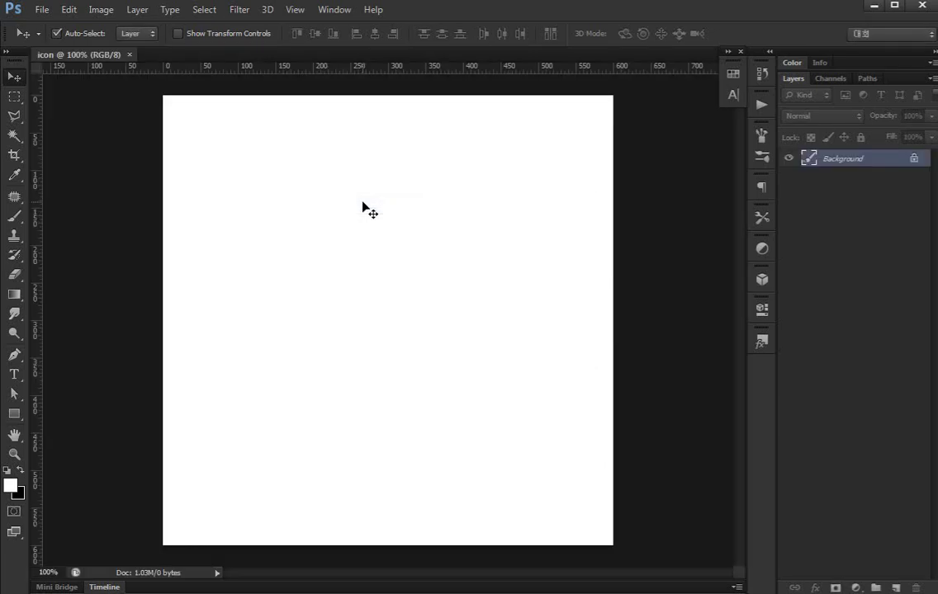
Darken the white background to dark grey with Hue/Saturation Lightness -86.
key(ctrl+u)
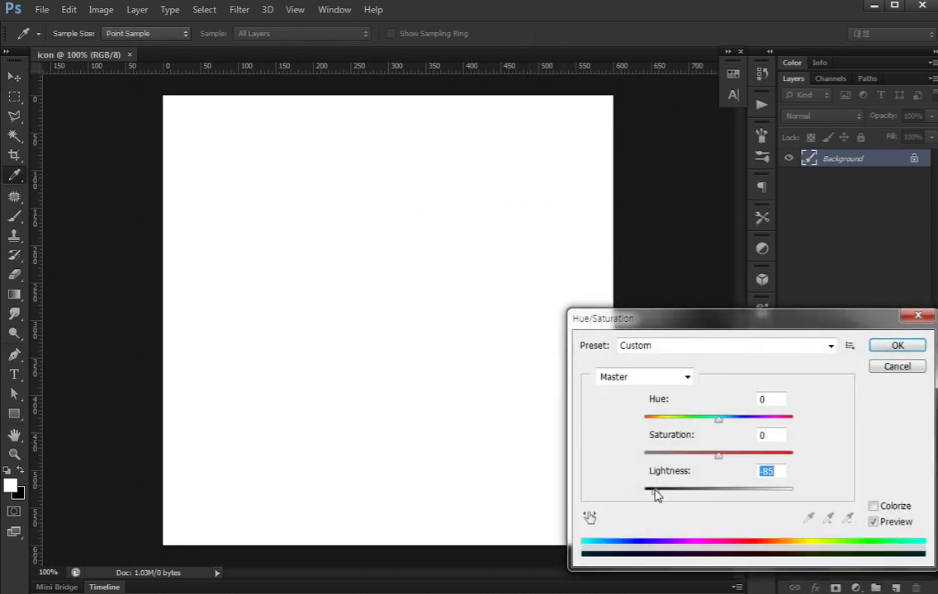
click(658, 492)
click(898, 345)
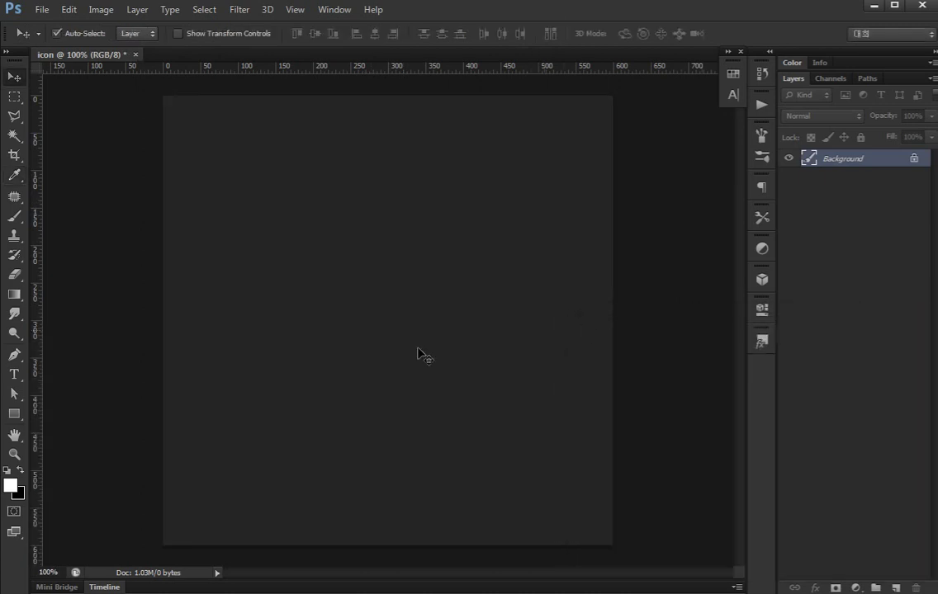
Draw a circle near the page centre with the Ellipse Tool.
right_click(14, 414)
click(83, 440)
drag(302, 249, 473, 396)
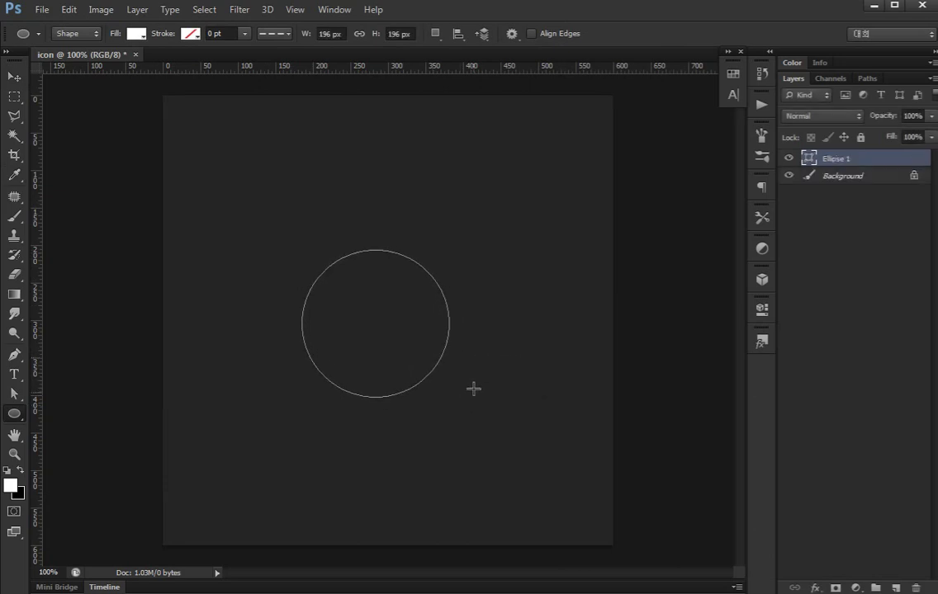
Move the circle up and enlarge it to about 234 px.
key(v)
click(801, 356)
key(ctrl+plus)
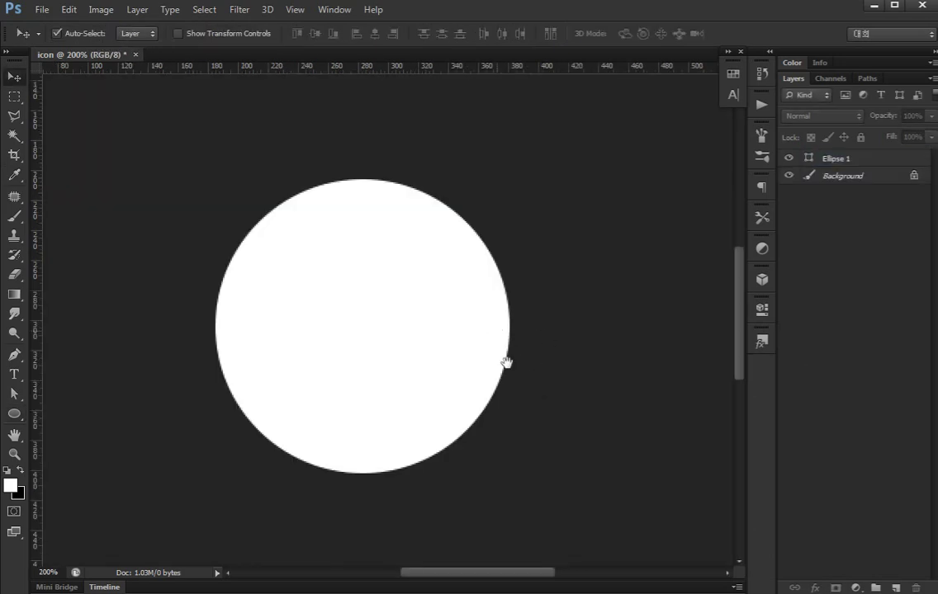
drag(504, 346, 518, 401)
drag(456, 367, 450, 303)
key(ctrl+minus)
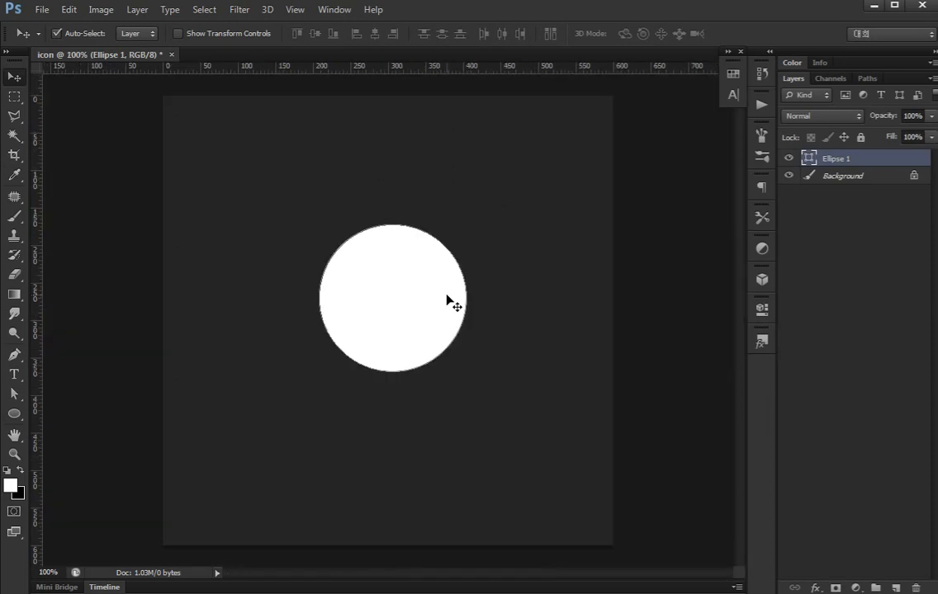
key(ctrl+t)
drag(309, 218, 300, 201)
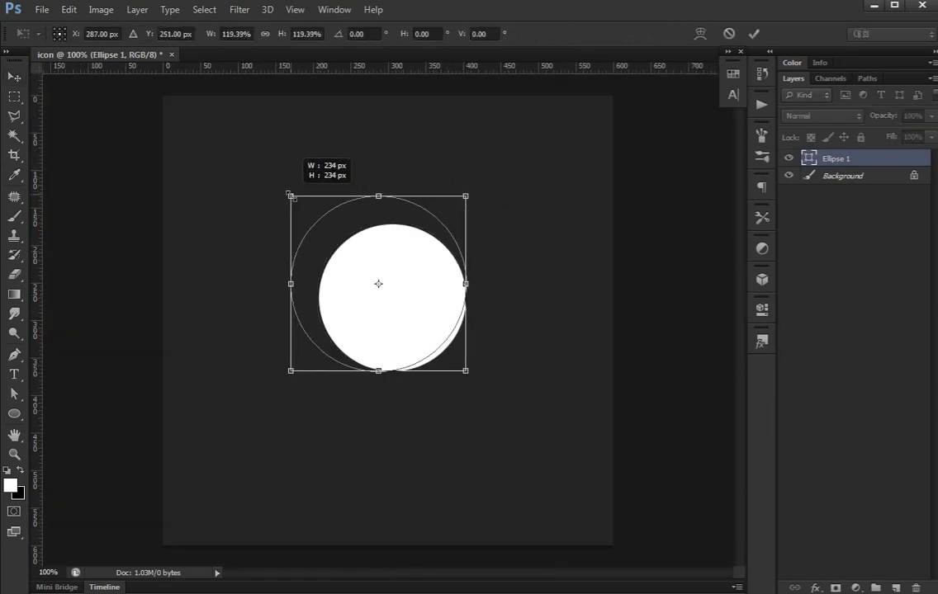
key(Return)
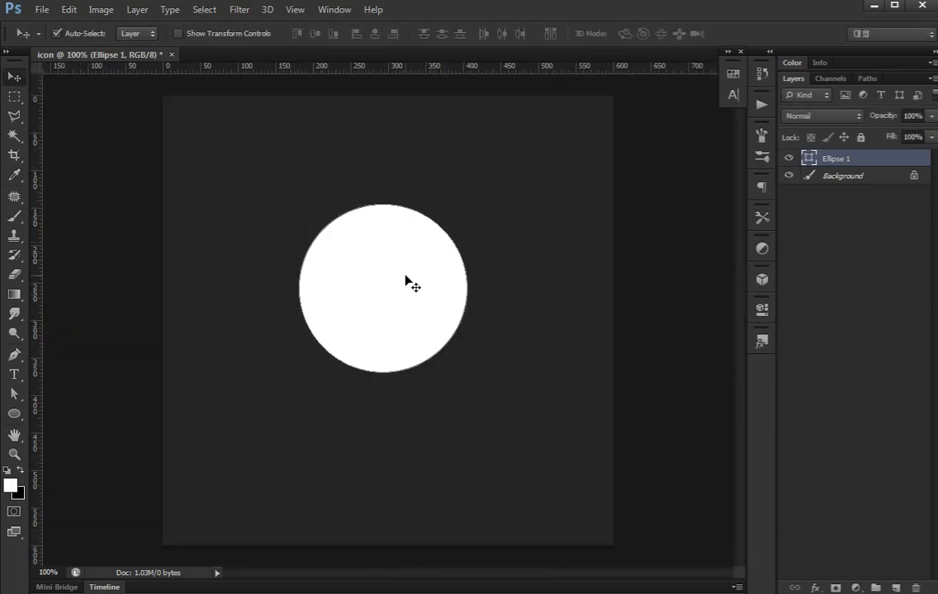
Duplicate the circle and squash the copy into a flat top ellipse.
key(ctrl+j)
key(ctrl+t)
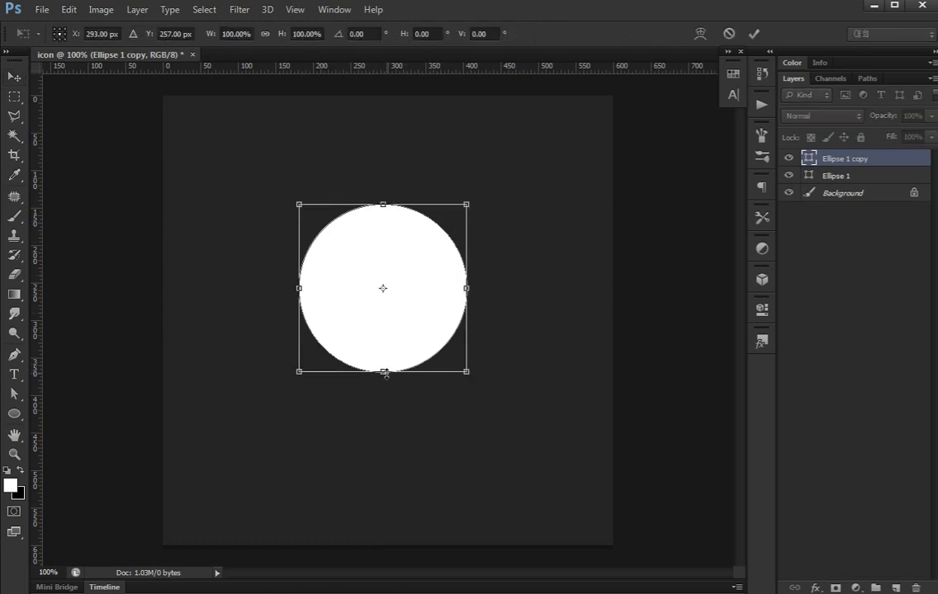
drag(384, 372, 409, 233)
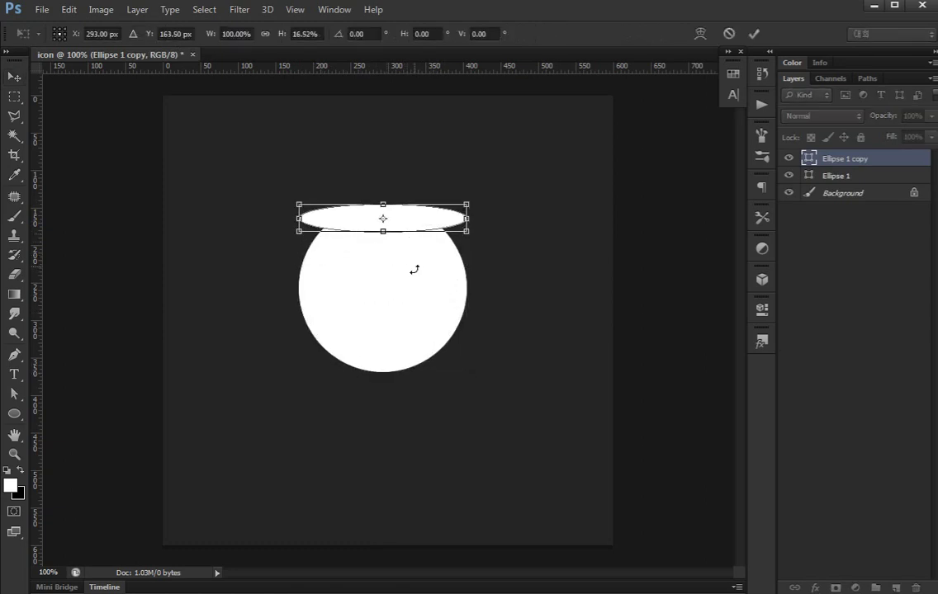
drag(382, 231, 383, 225)
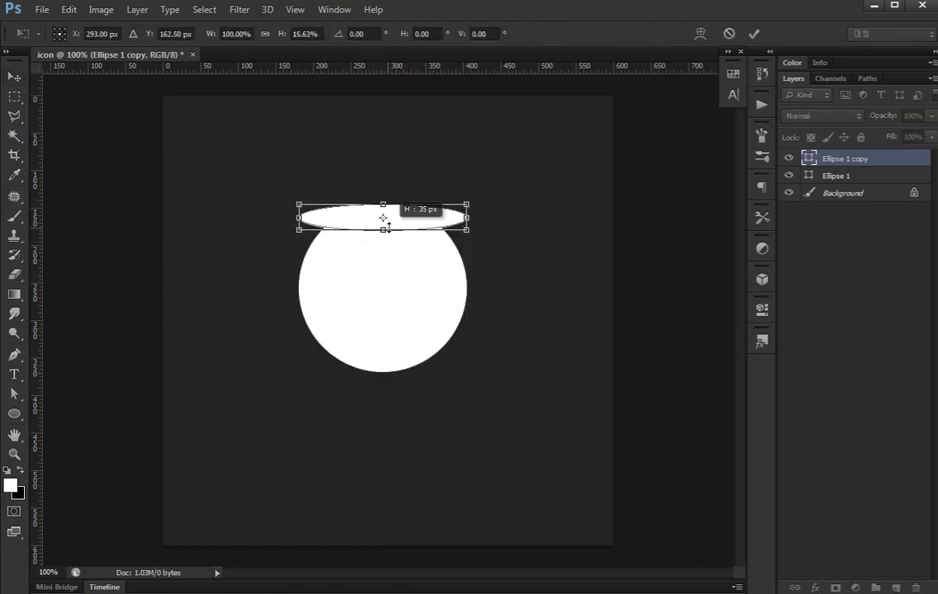
key(Return)
Delete the original circle's top anchor to turn it into a half-bowl.
key(a)
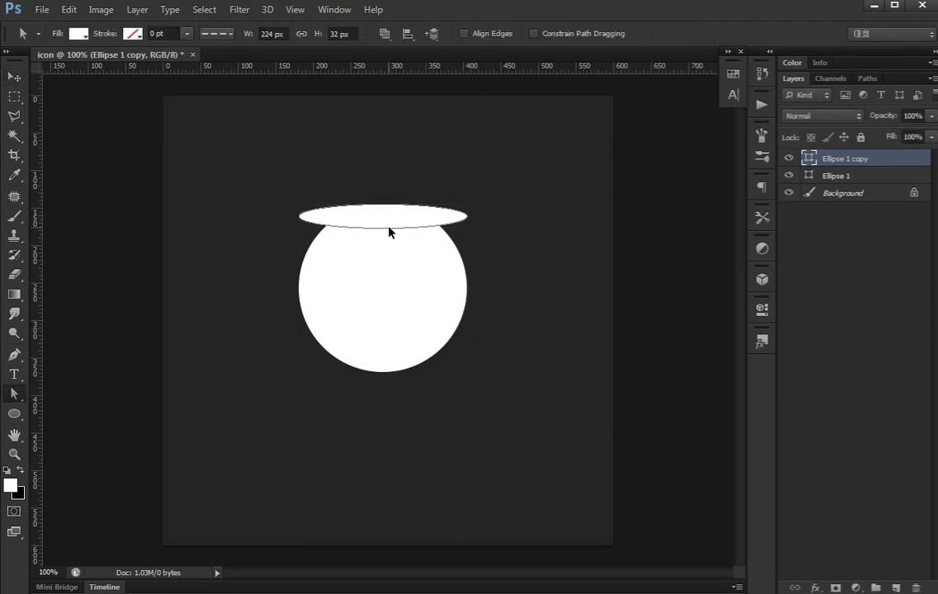
key(ctrl+plus)
drag(387, 226, 402, 341)
click(402, 341)
click(386, 201)
key(Delete)
click(379, 494)
key(Return)
Nudge the half-bowl up with the arrow keys to meet the top ellipse.
key(v)
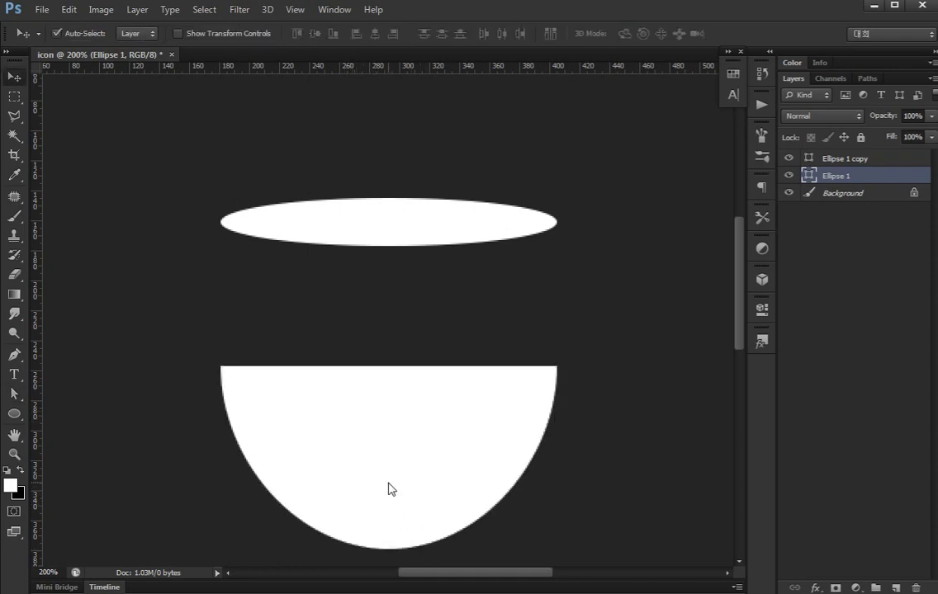
key(shift+Up)
key(shift+Up)
key(shift+Up)
key(shift+Up)
key(shift+Up)
key(shift+Up)
key(shift+Up)
key(shift+Up)
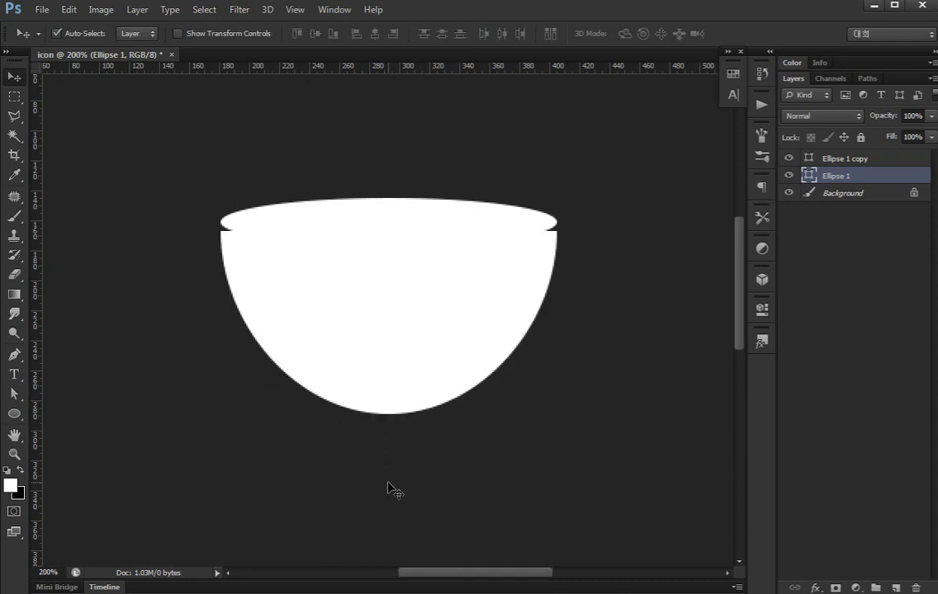
key(Up)
key(Up)
key(Up)
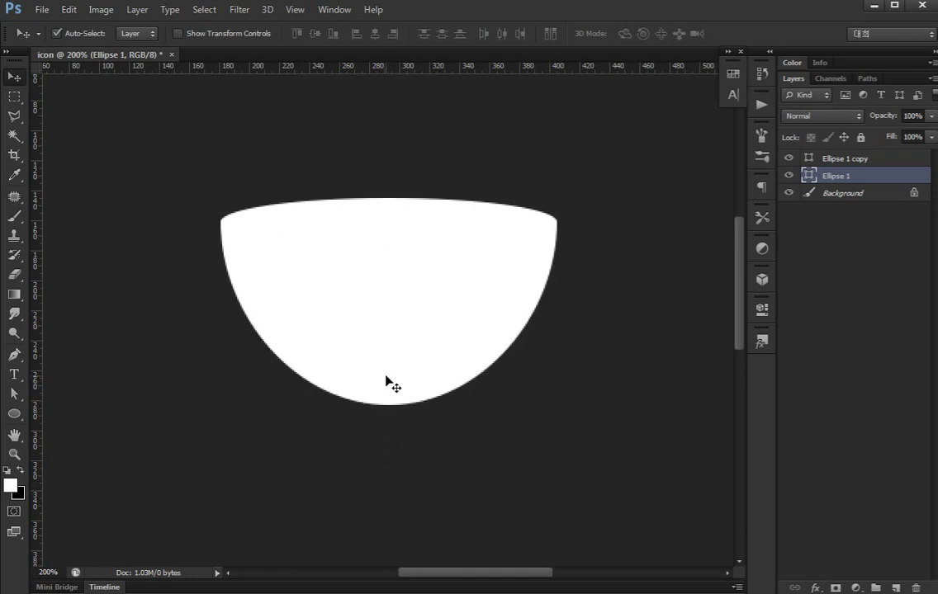
Push the bowl's bottom anchor lower to deepen it.
key(a)
drag(368, 380, 407, 431)
key(shift+Down)
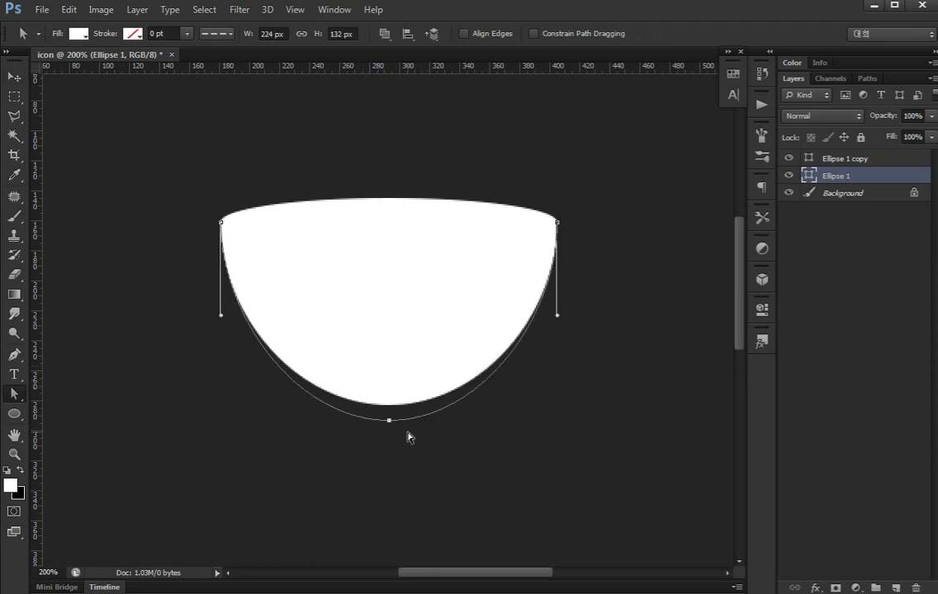
key(shift+Down)
key(shift+Down)
key(shift+Down)
Smooth the bowl bottom into a wide rounded curve, about 224×172 px.
key(c)
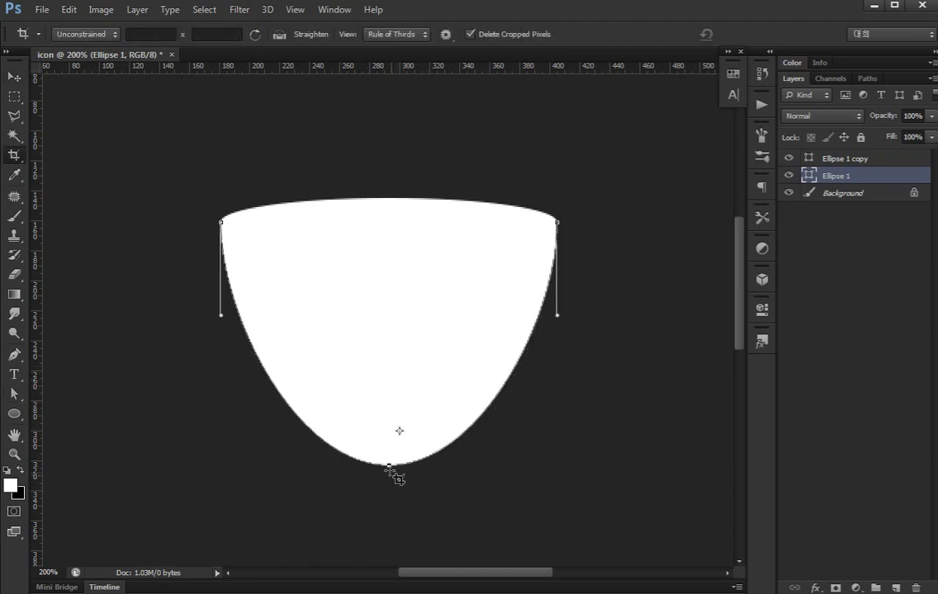
key(a)
drag(389, 468, 234, 463)
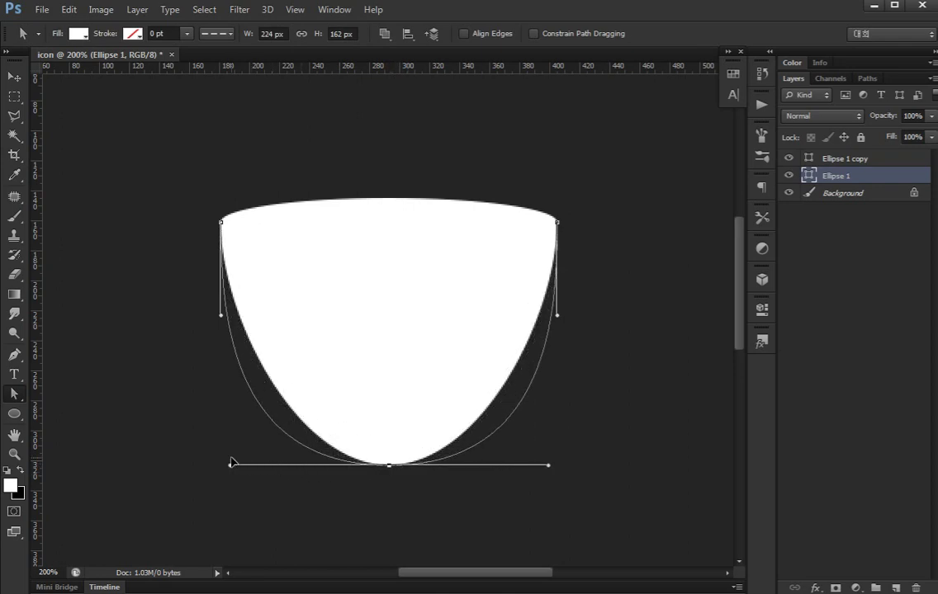
drag(234, 464, 237, 460)
mouse_move(369, 397)
mouse_down()
mouse_move(353, 412)
mouse_move(428, 497)
mouse_up()
key(Down)
key(Down)
key(Down)
click(429, 496)
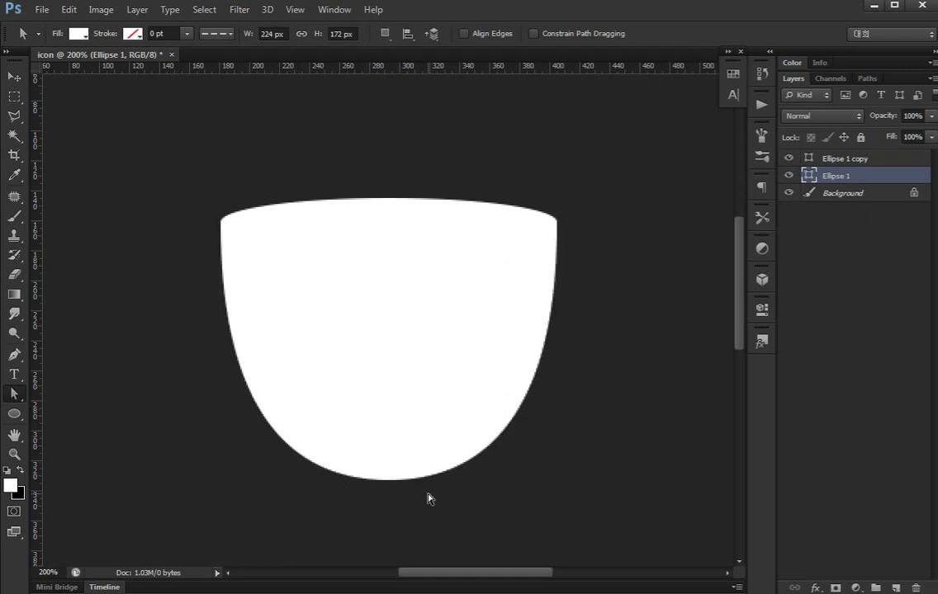
Fill the top ellipse with tan-brown #a38762.
key(v)
double_click(809, 158)
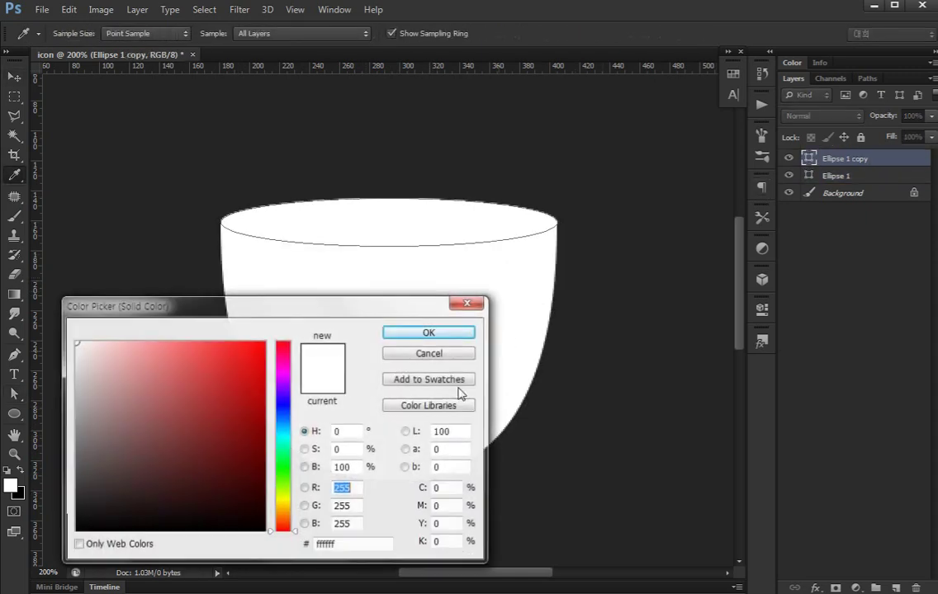
click(283, 509)
drag(155, 403, 150, 410)
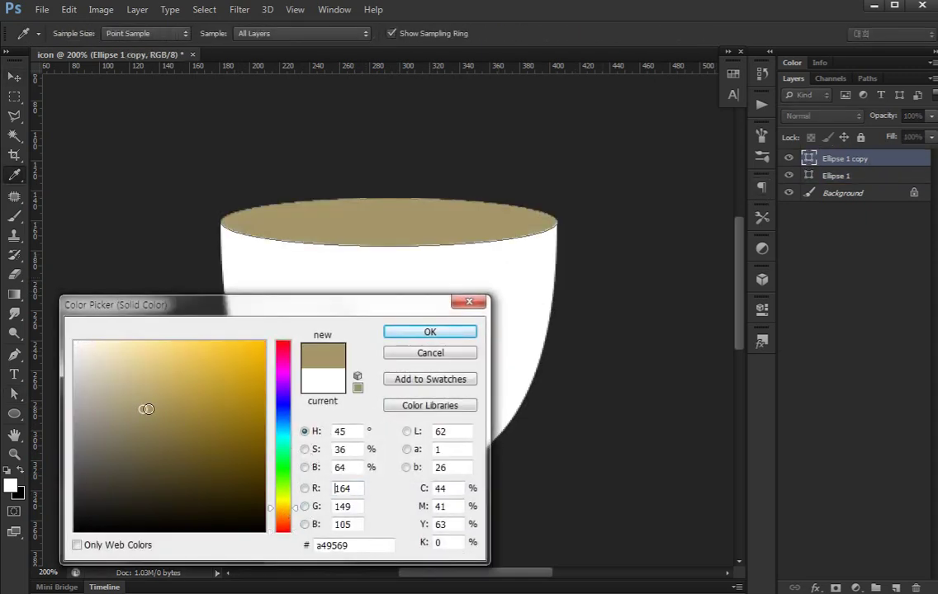
drag(283, 509, 287, 518)
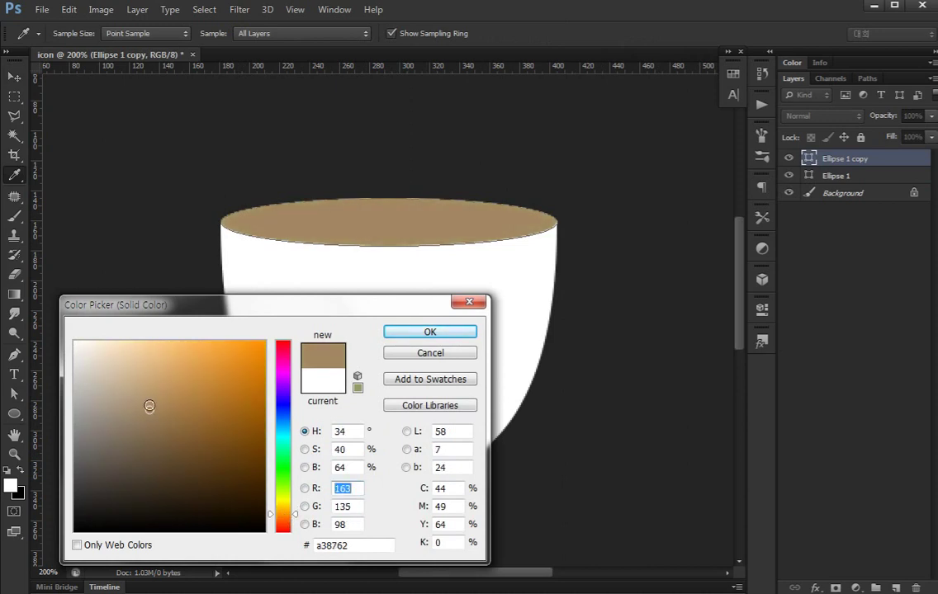
click(427, 328)
Duplicate the ellipse and shrink the copy to about 68% around its centre.
key(v)
key(ctrl+j)
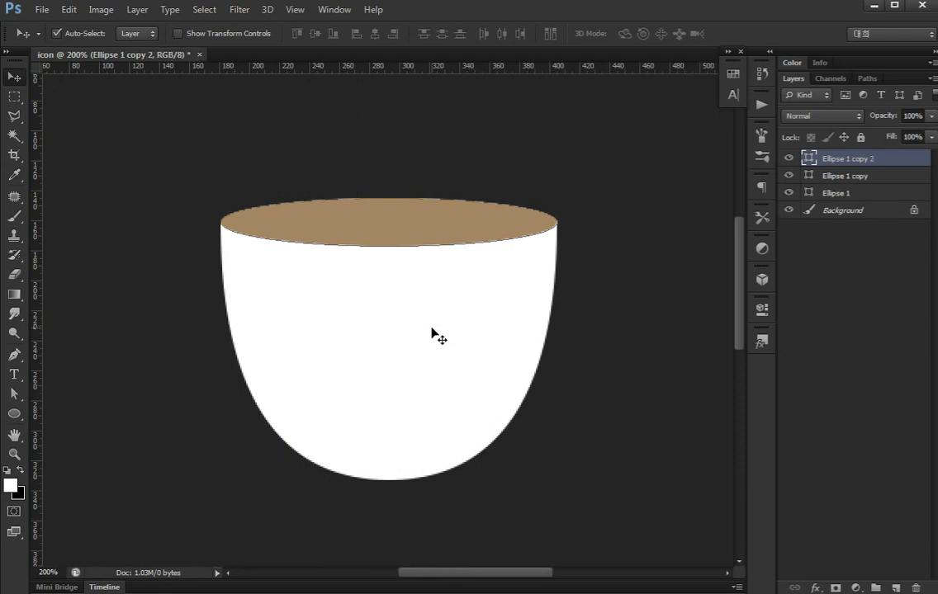
key(ctrl+t)
mouse_move(545, 202)
mouse_down()
mouse_move(500, 207)
mouse_move(530, 222)
mouse_move(522, 207)
mouse_move(535, 222)
mouse_up()
key(Return)
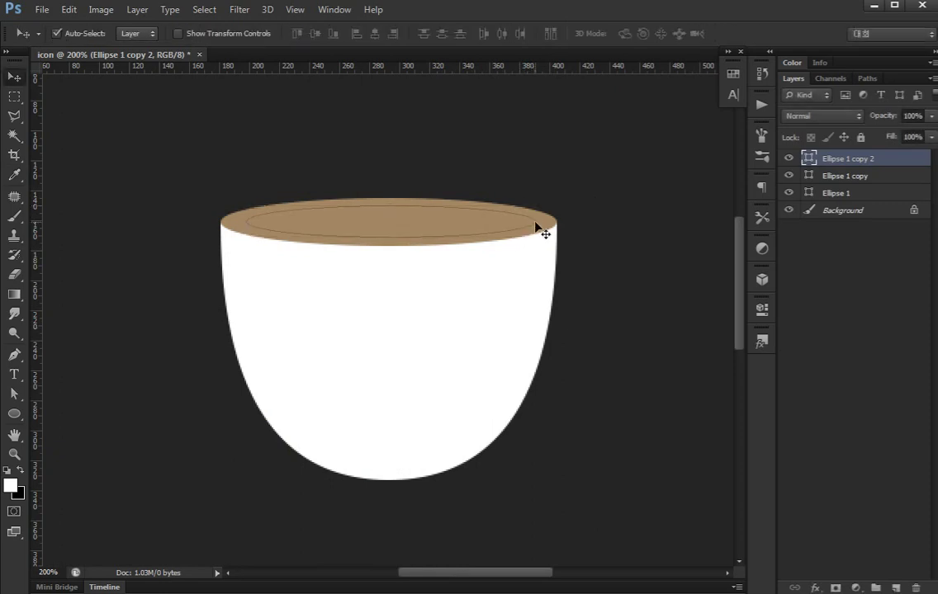
Fill the inner ellipse with red #b1473e.
double_click(808, 160)
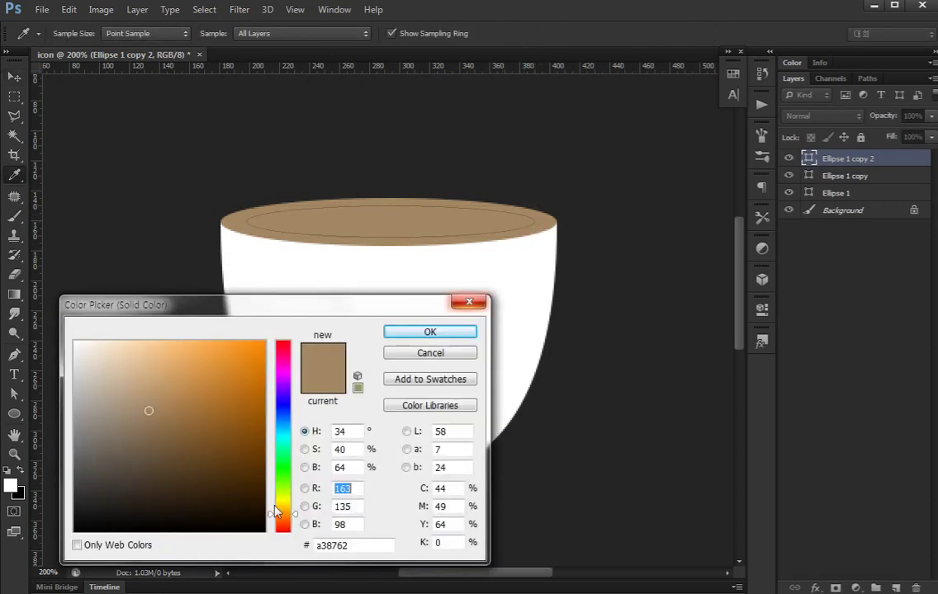
drag(288, 524, 286, 526)
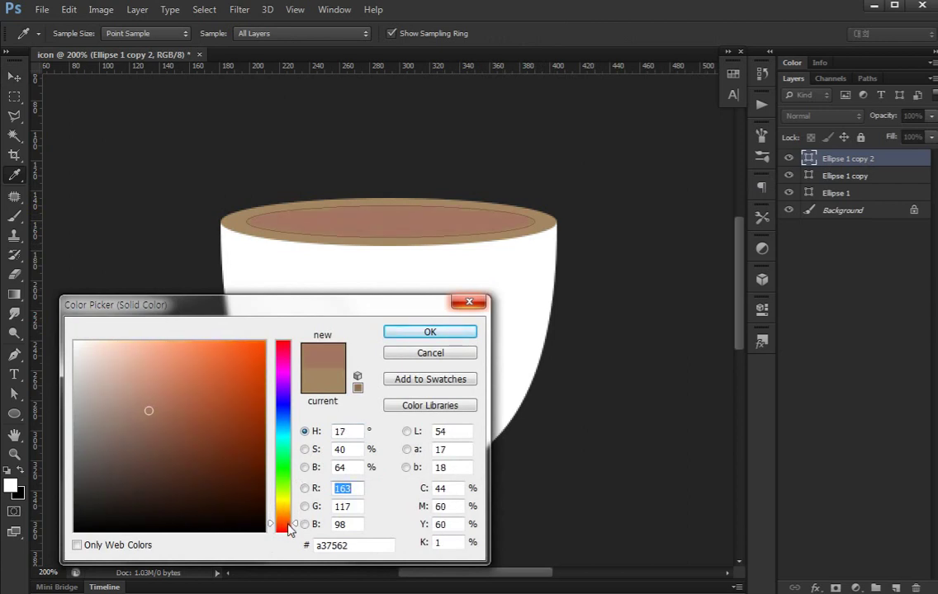
click(175, 401)
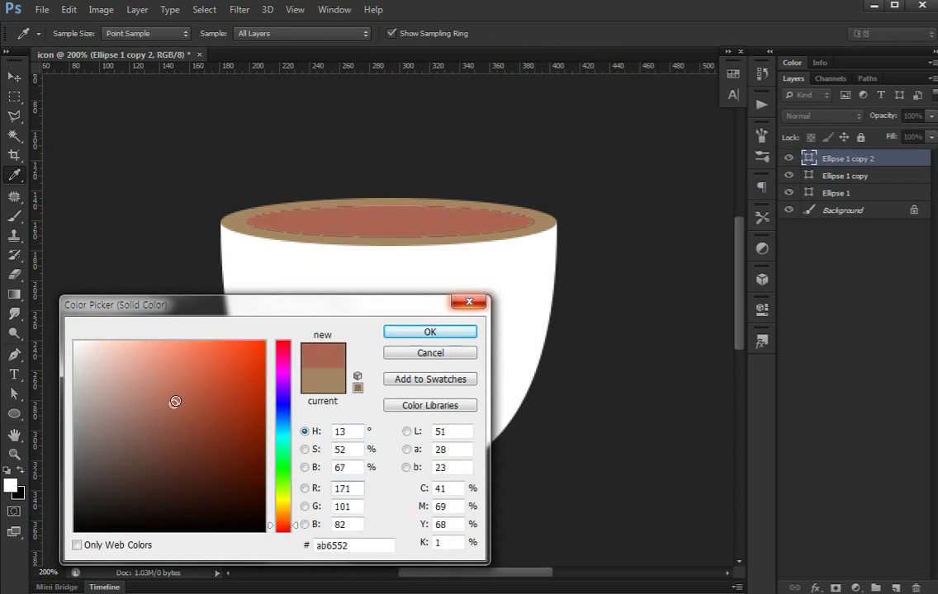
drag(175, 402, 195, 400)
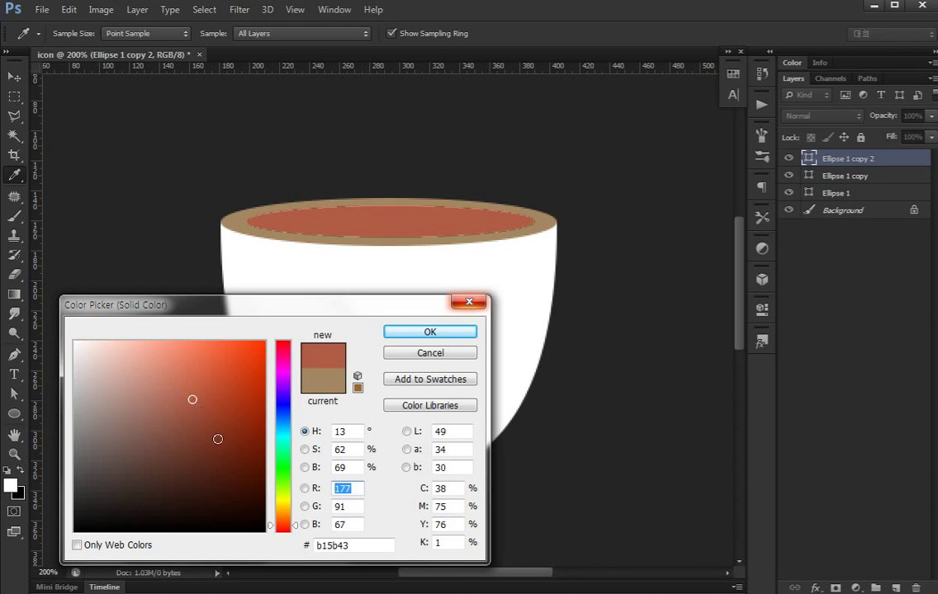
click(286, 525)
drag(197, 402, 197, 400)
mouse_move(283, 520)
mouse_down()
mouse_move(293, 548)
mouse_move(294, 529)
mouse_up()
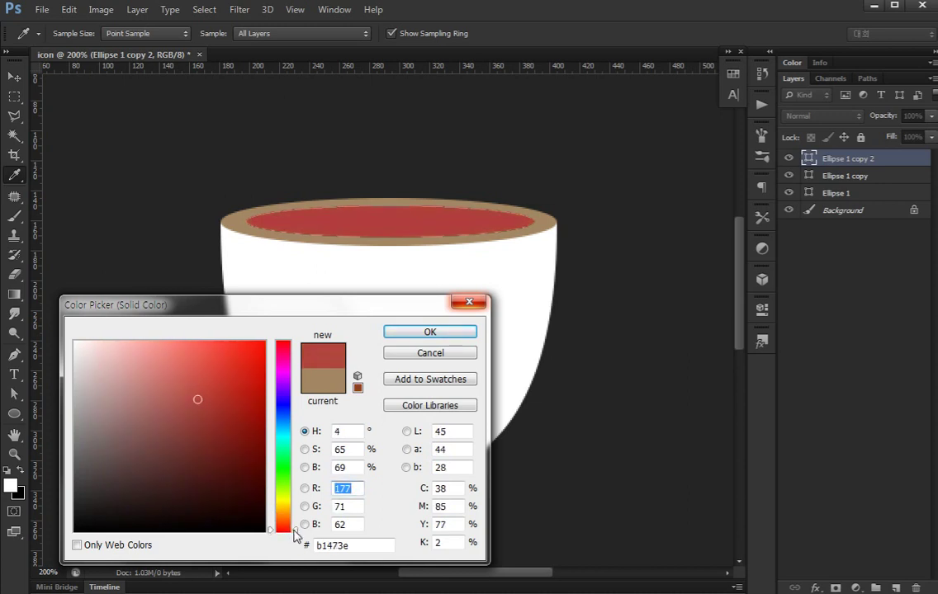
click(438, 331)
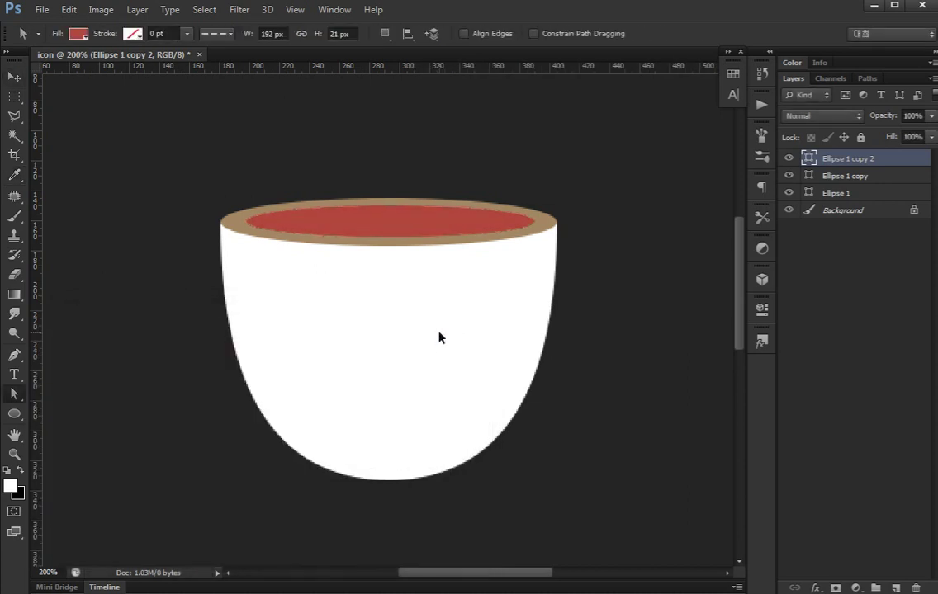
Duplicate the red ellipse and shrink the copy into a narrow centre oval.
key(ctrl+j)
key(ctrl+t)
drag(532, 205, 451, 224)
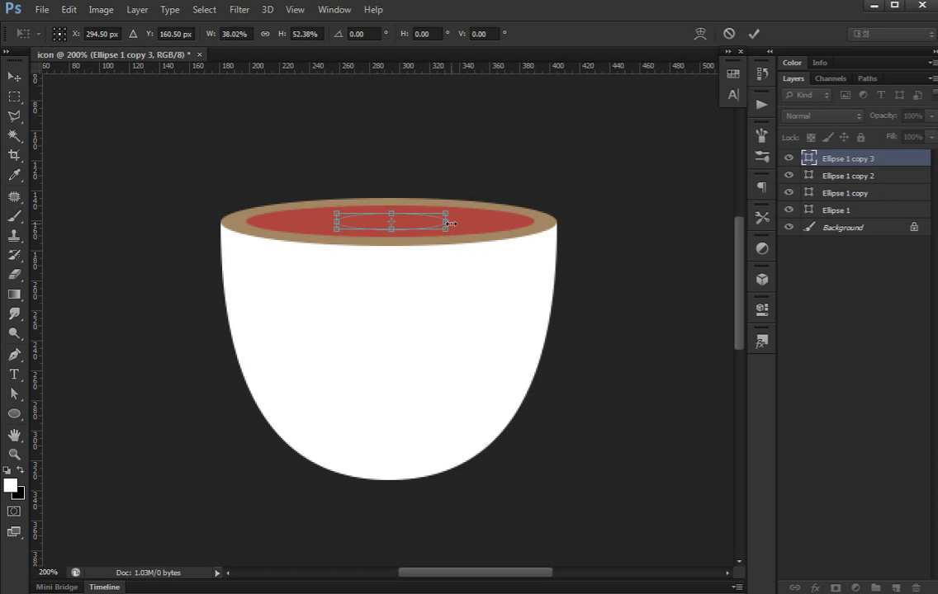
key(Return)
key(Return)
Fill the 73×11 px centre oval with the tan rim colour sampled from the canvas.
double_click(807, 163)
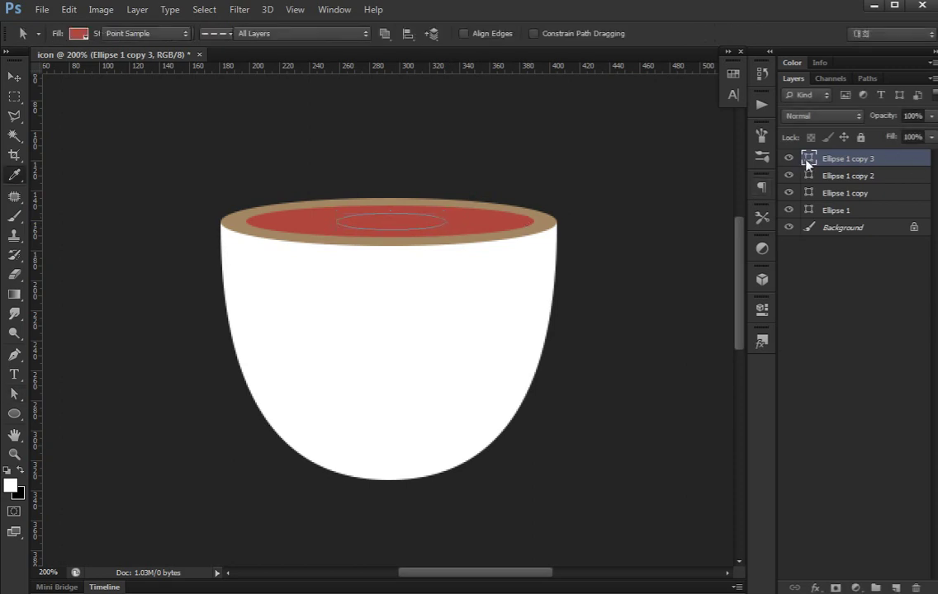
click(540, 223)
key(Return)
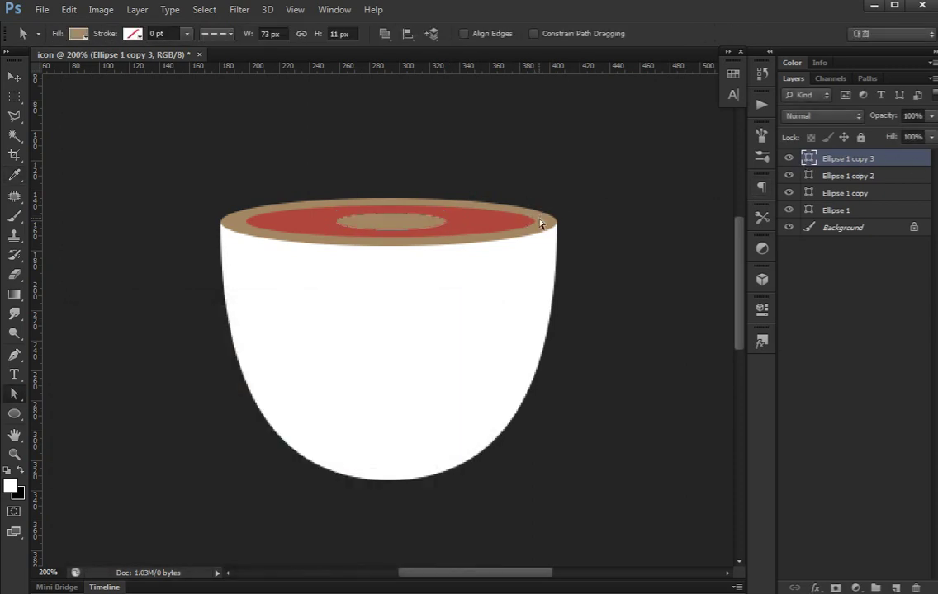
key(v)
click(543, 288)
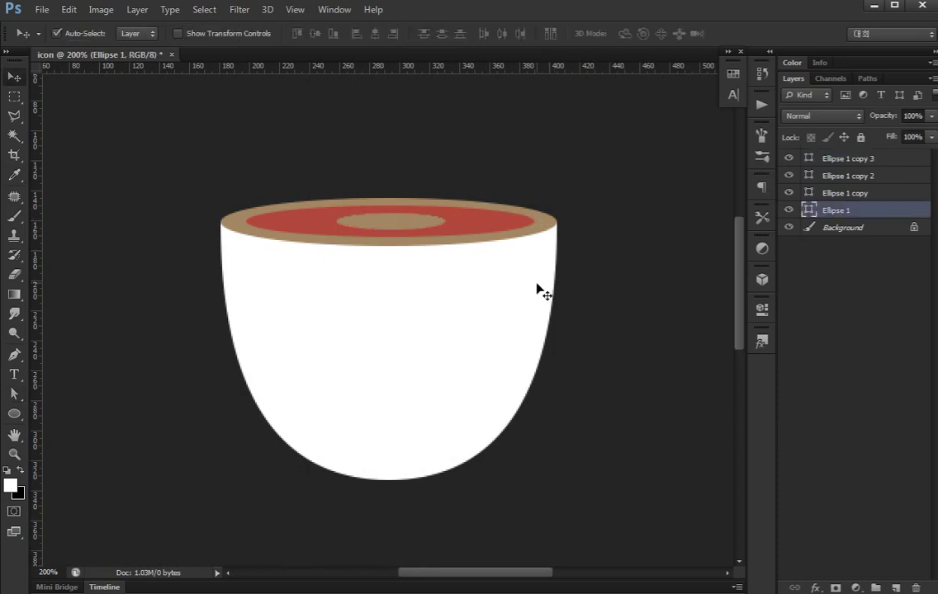
Fill the white body shape with a rich brown.
double_click(809, 211)
click(285, 515)
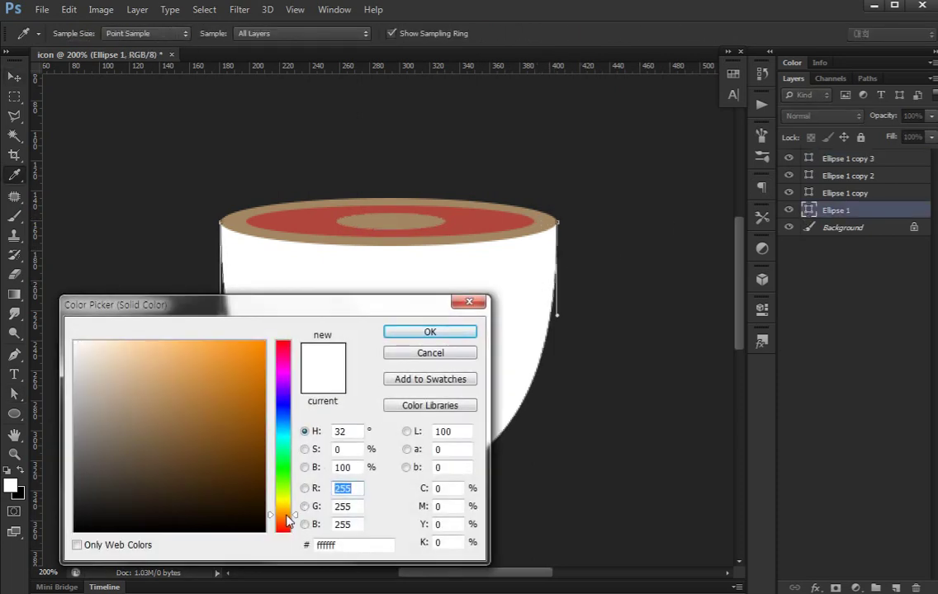
click(212, 455)
click(221, 455)
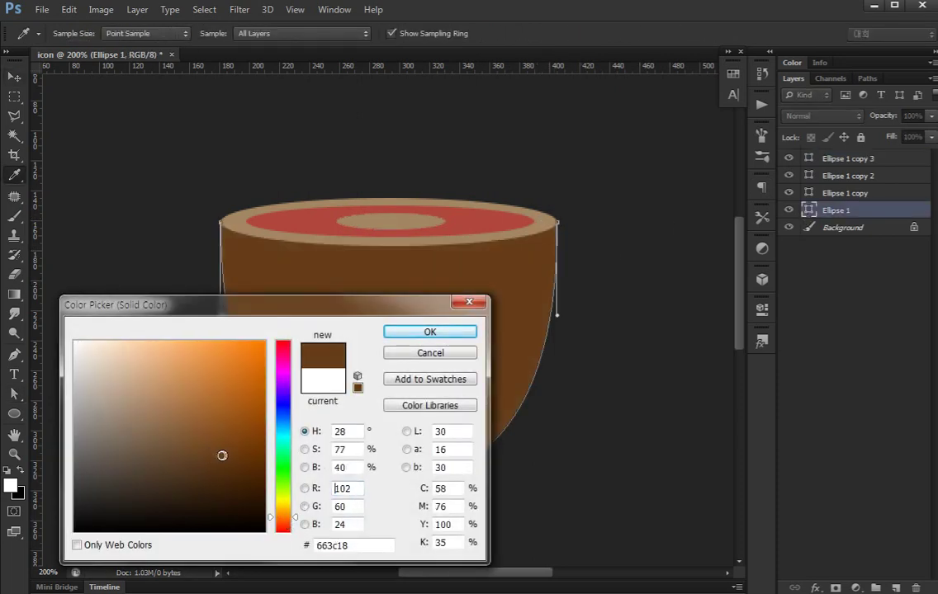
drag(225, 436, 232, 446)
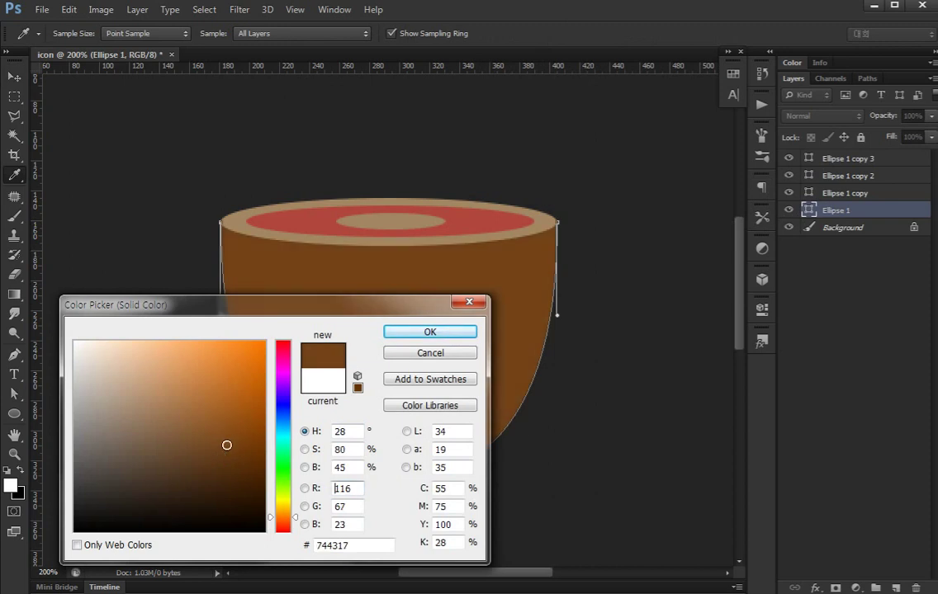
key(Return)
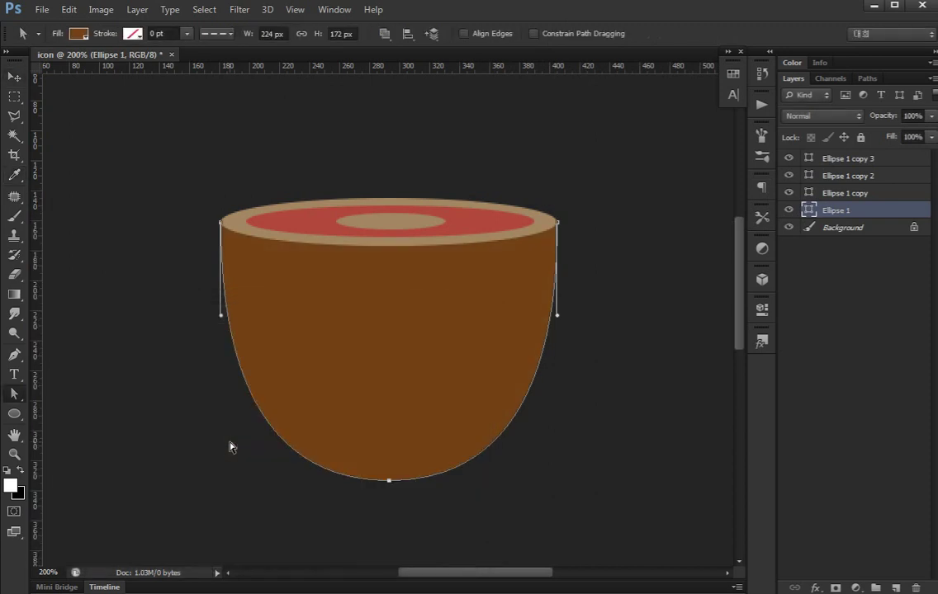
Recolour the rim to a warmer tan #af8651.
key(v)
double_click(810, 194)
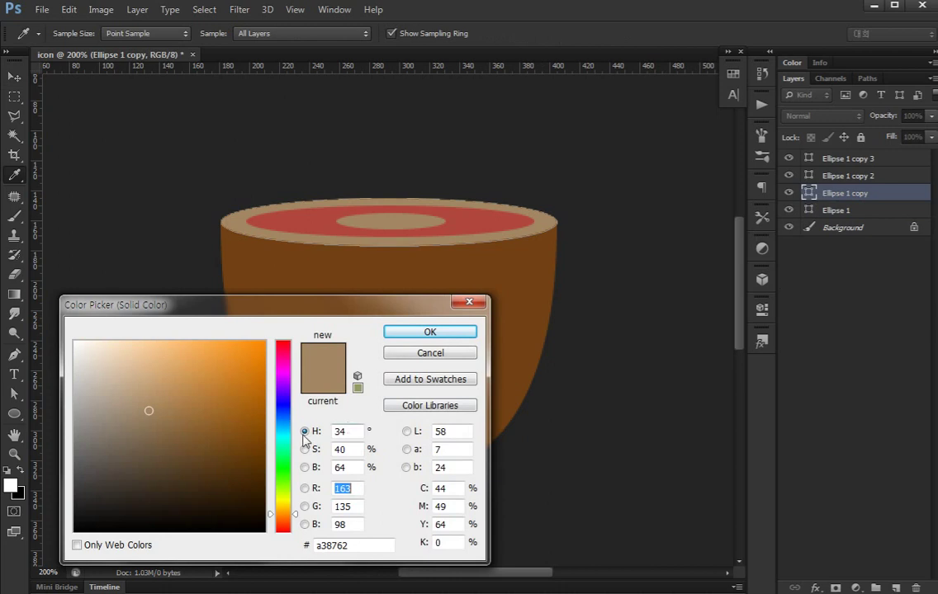
click(176, 401)
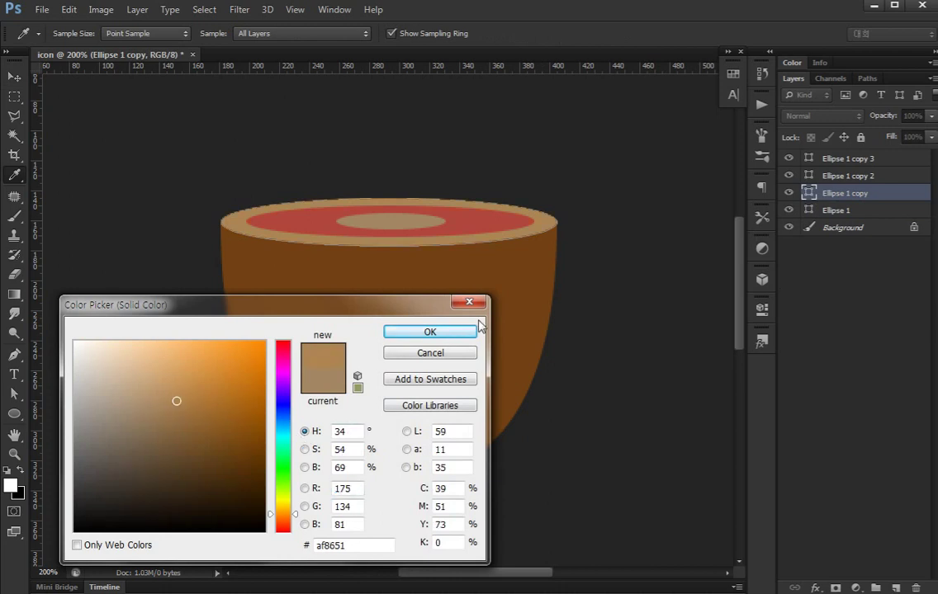
key(Return)
Give the centre oval the same #af8651 tan and duplicate it as Ellipse 1 copy 4.
click(406, 226)
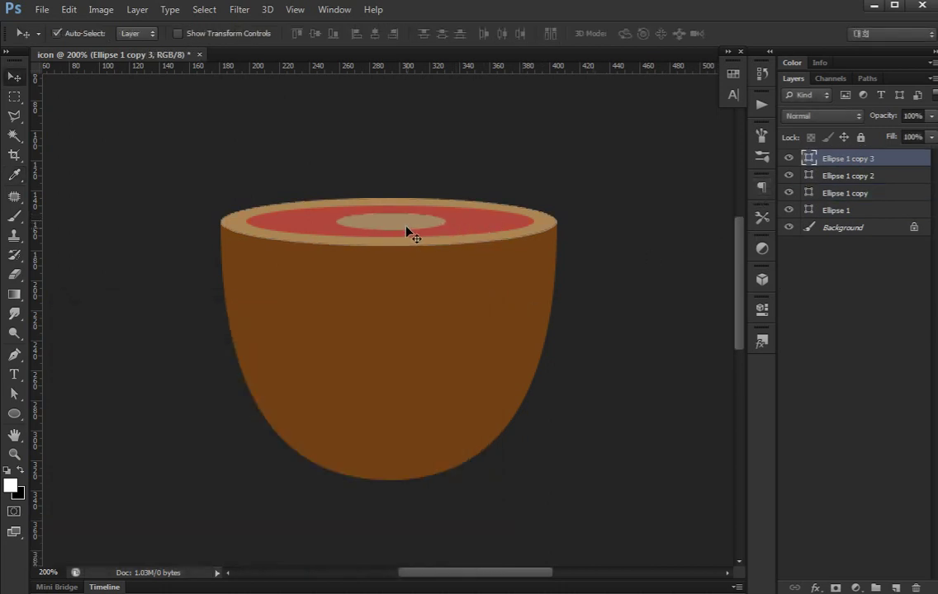
key(i)
click(545, 221)
key(a)
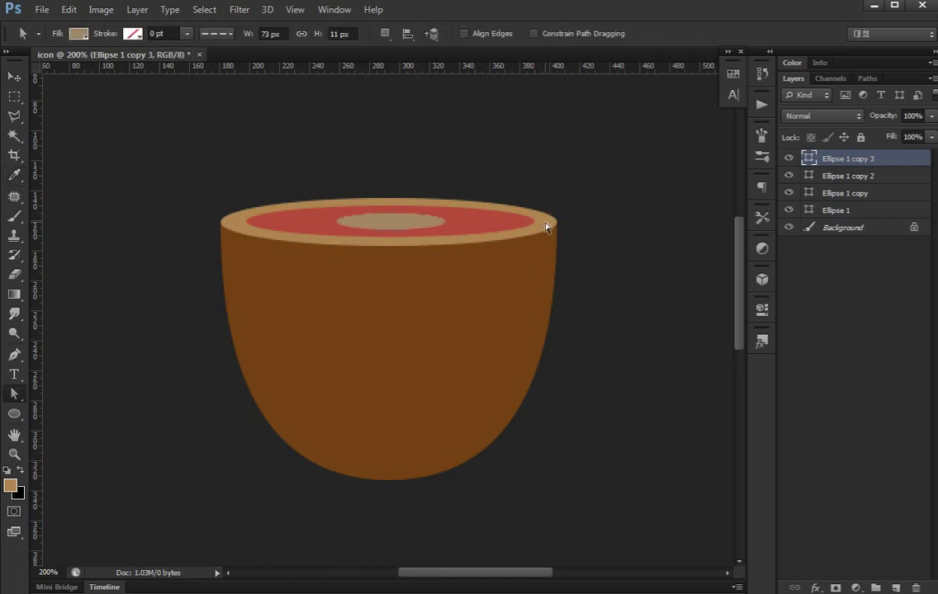
double_click(811, 156)
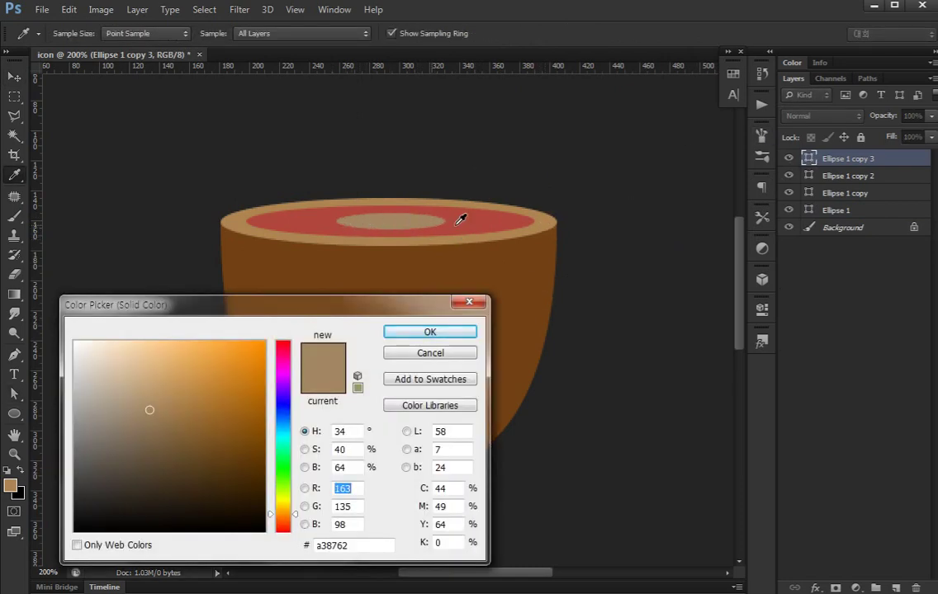
click(545, 216)
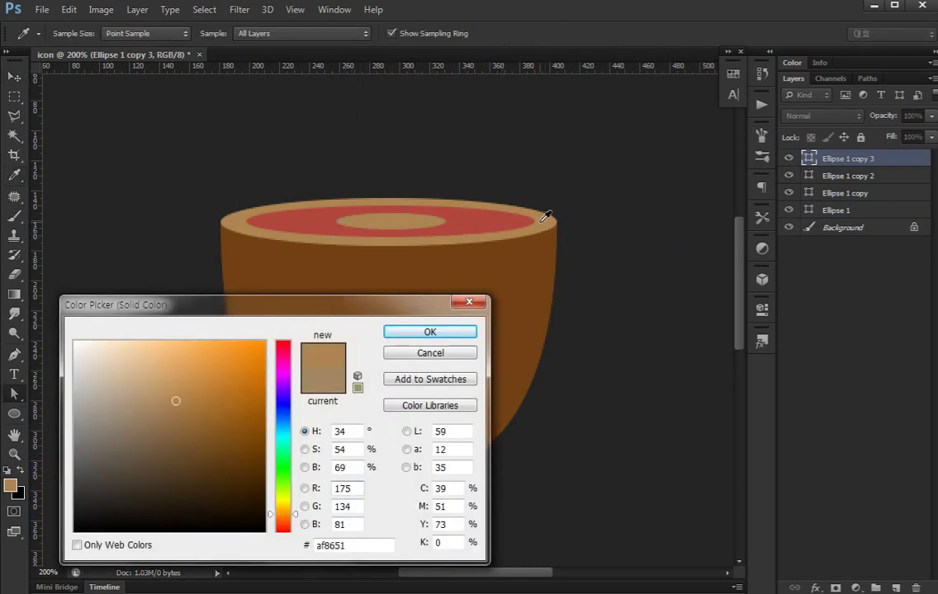
key(Return)
key(ctrl+j)
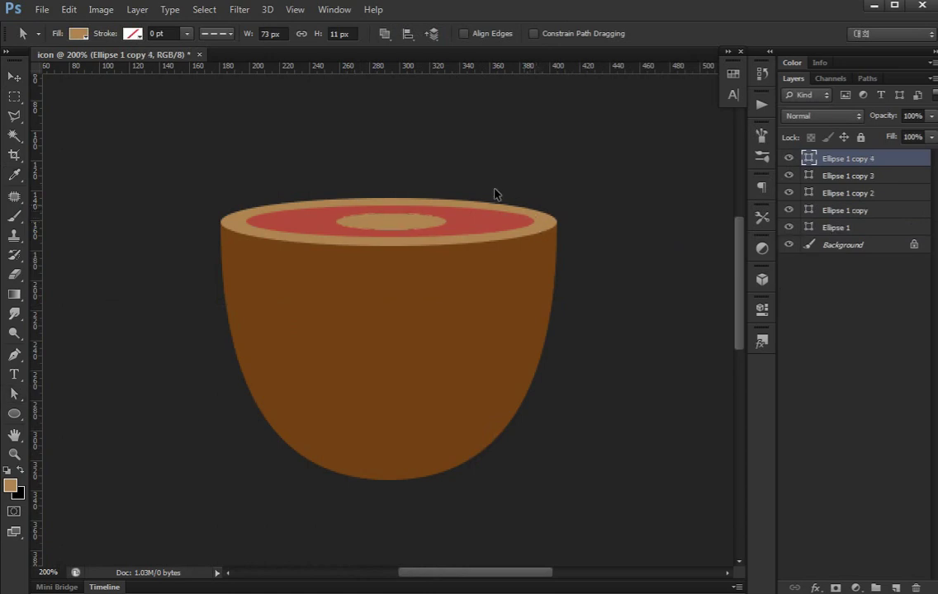
Shrink the duplicated oval to a tiny 25×6 px highlight.
key(ctrl+t)
drag(445, 222, 412, 217)
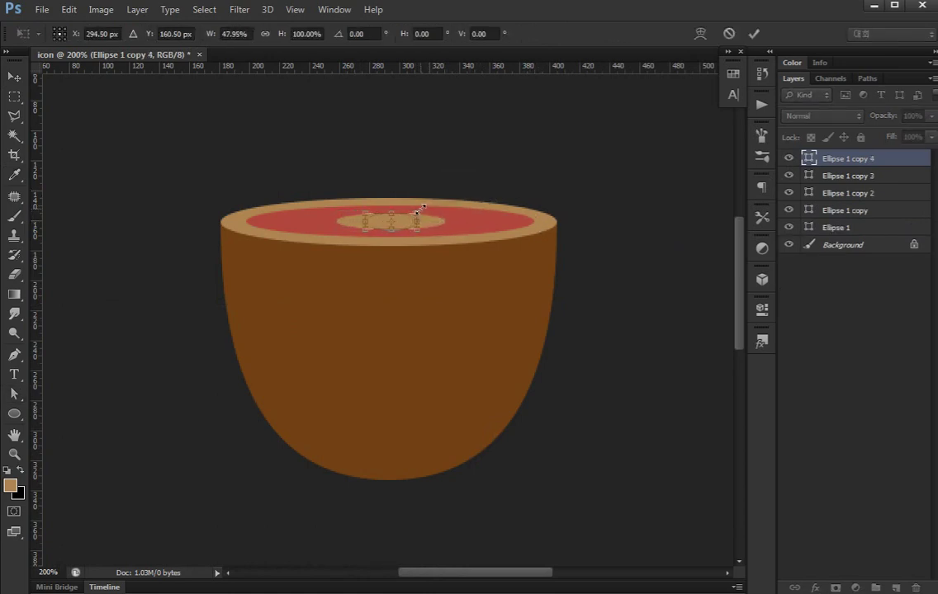
drag(412, 217, 412, 231)
key(Return)
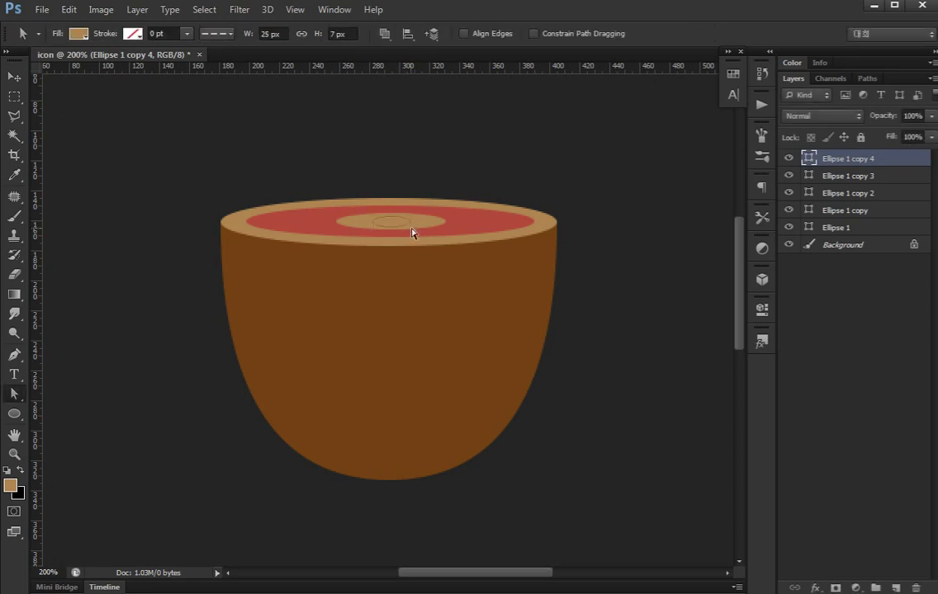
key(ctrl+t)
key(ctrl+plus)
key(ctrl+plus)
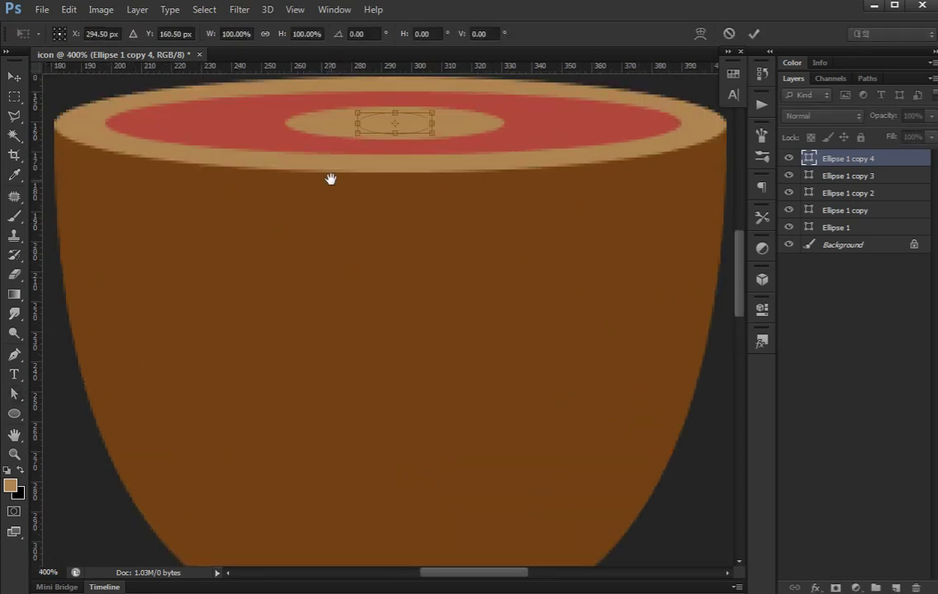
drag(396, 213, 407, 213)
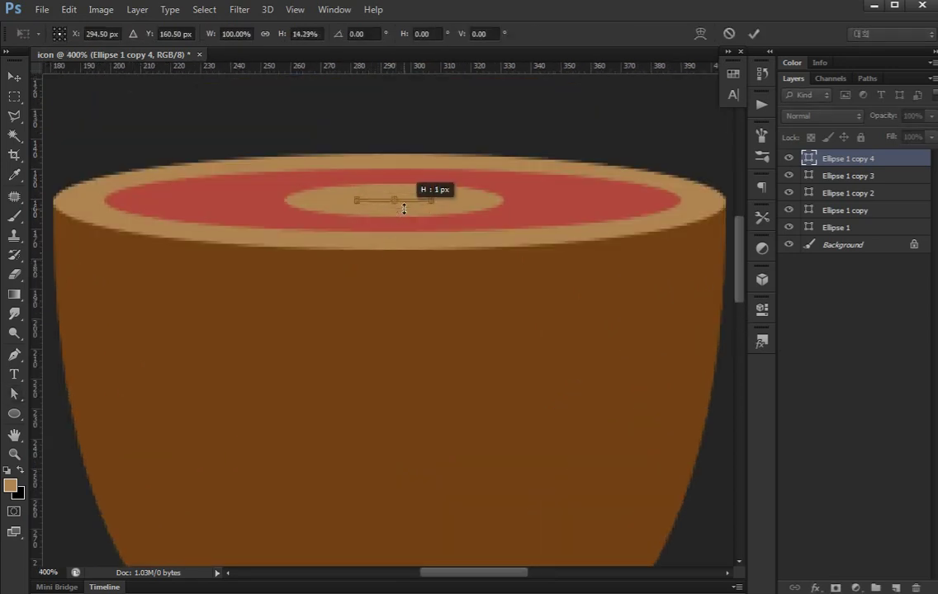
drag(407, 213, 410, 210)
key(Return)
Give the highlight oval a lighter tan fill.
double_click(808, 158)
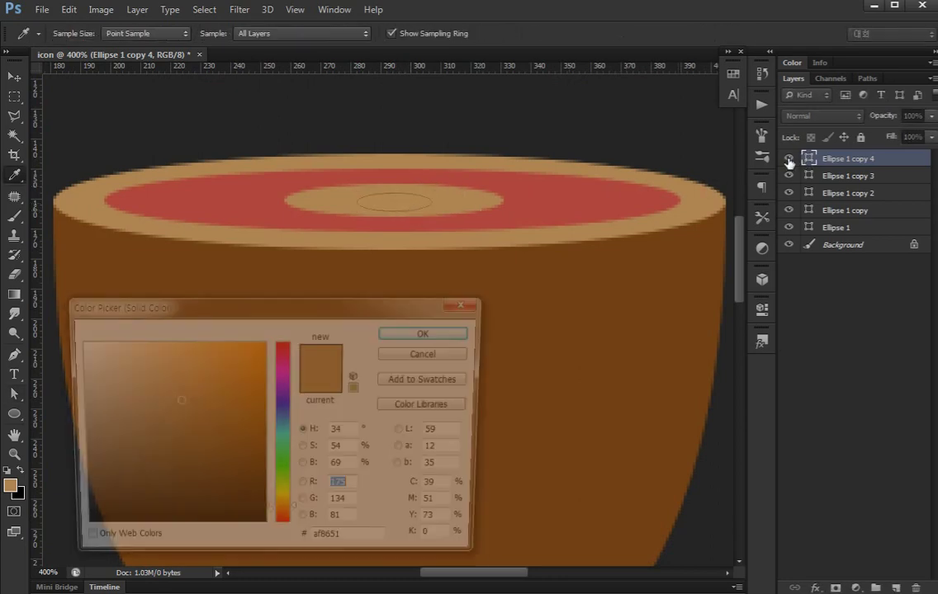
drag(180, 399, 169, 385)
key(Return)
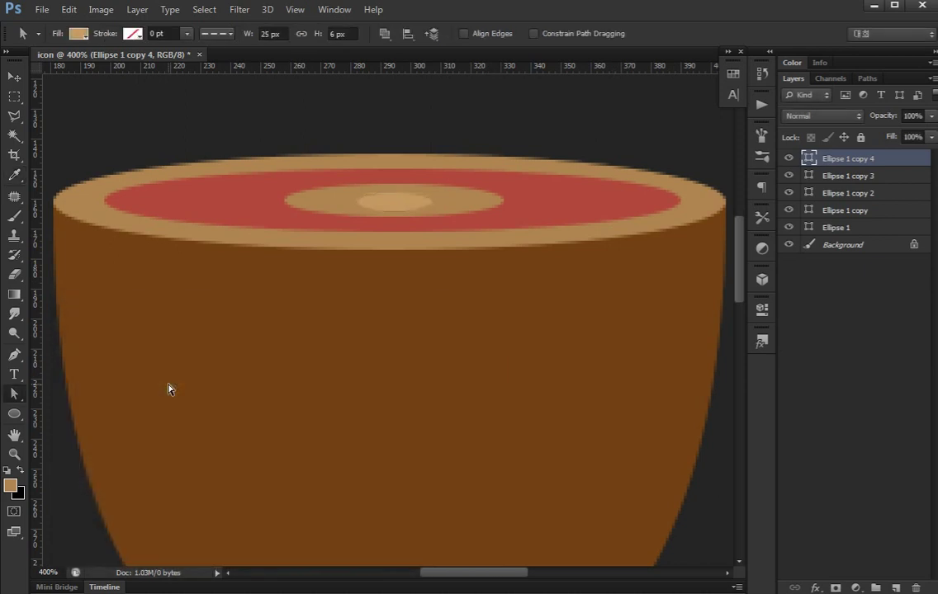
Darken the brown fill of the drumstick body slightly.
key(ctrl+1)
key(v)
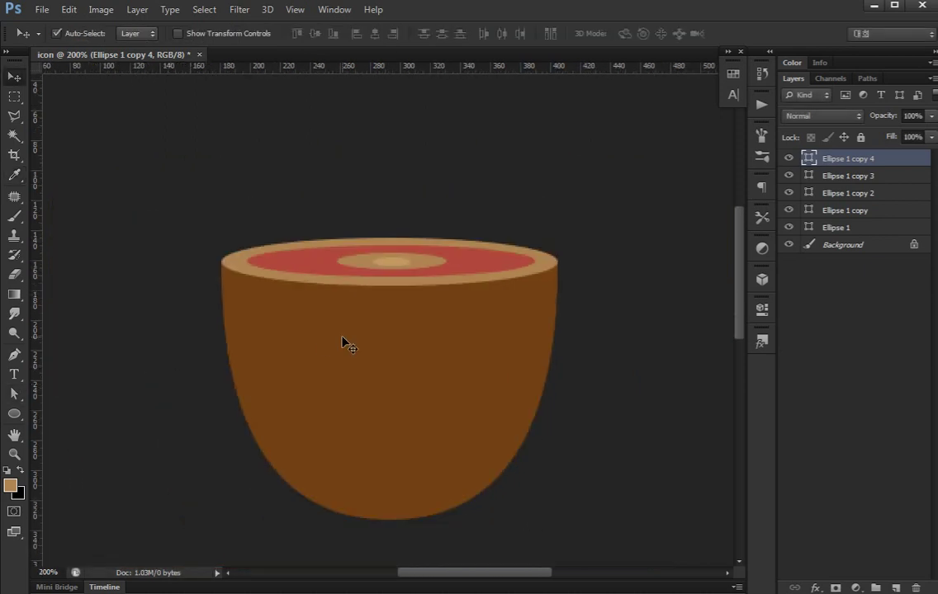
key(ctrl+plus)
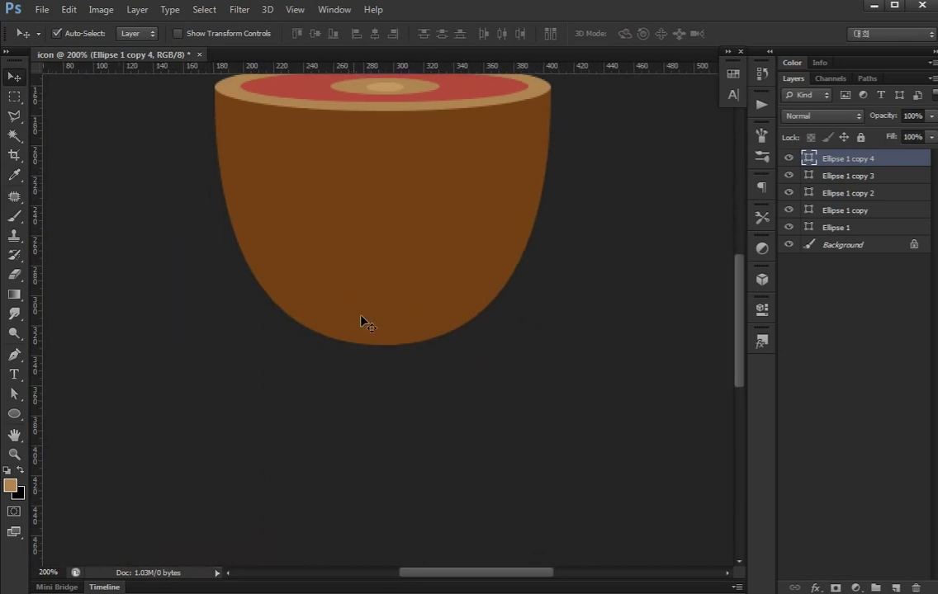
click(331, 247)
double_click(807, 228)
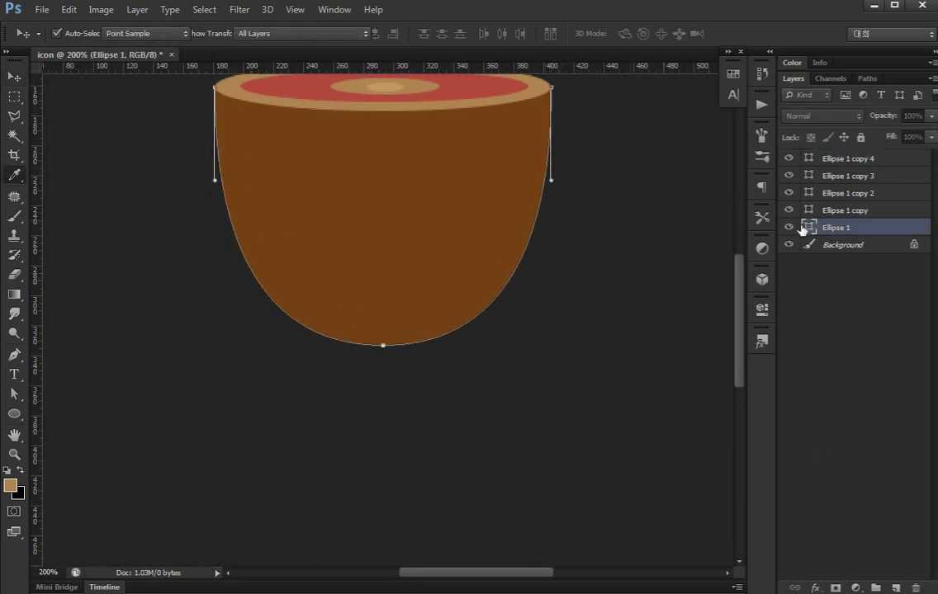
click(232, 457)
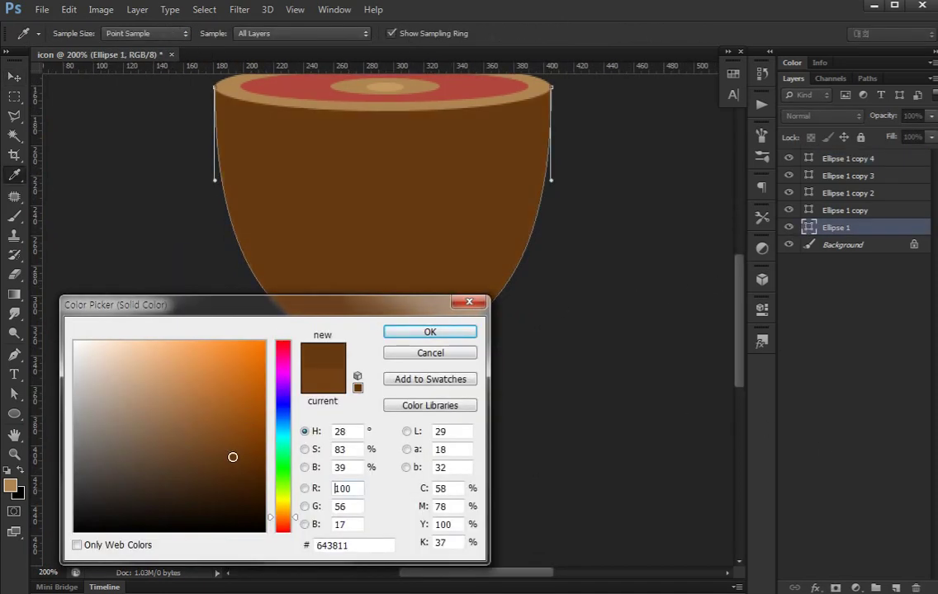
click(465, 335)
key(v)
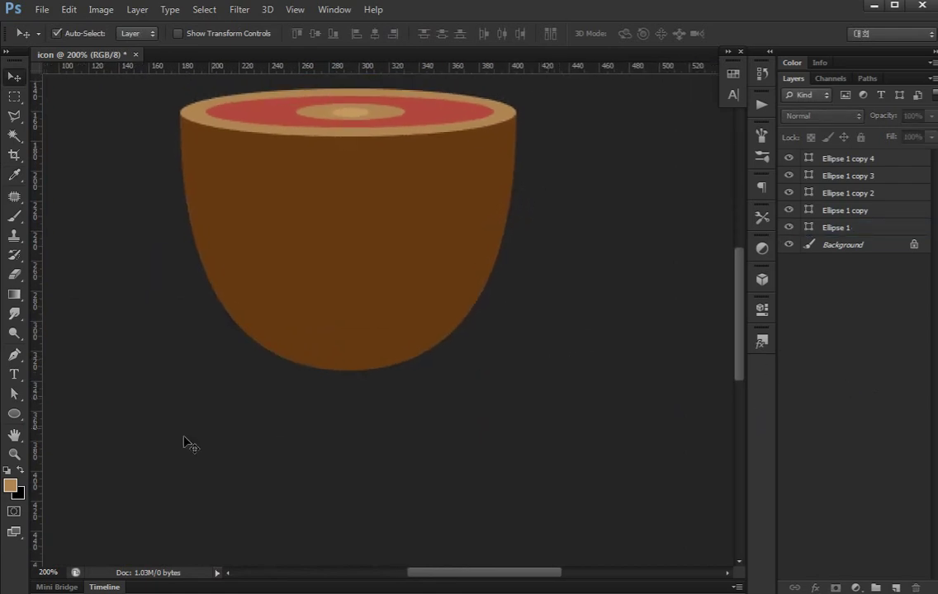
right_click(14, 413)
Draw a rectangle centred below the brown body for the bone.
click(92, 411)
mouse_move(294, 319)
mouse_down()
mouse_move(376, 430)
mouse_move(381, 467)
mouse_up()
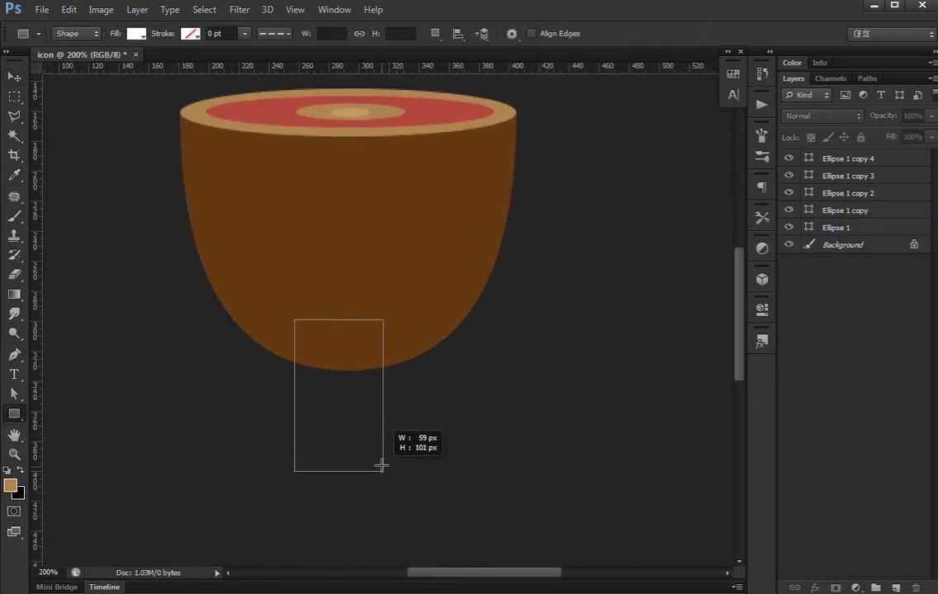
key(v)
drag(345, 435, 362, 435)
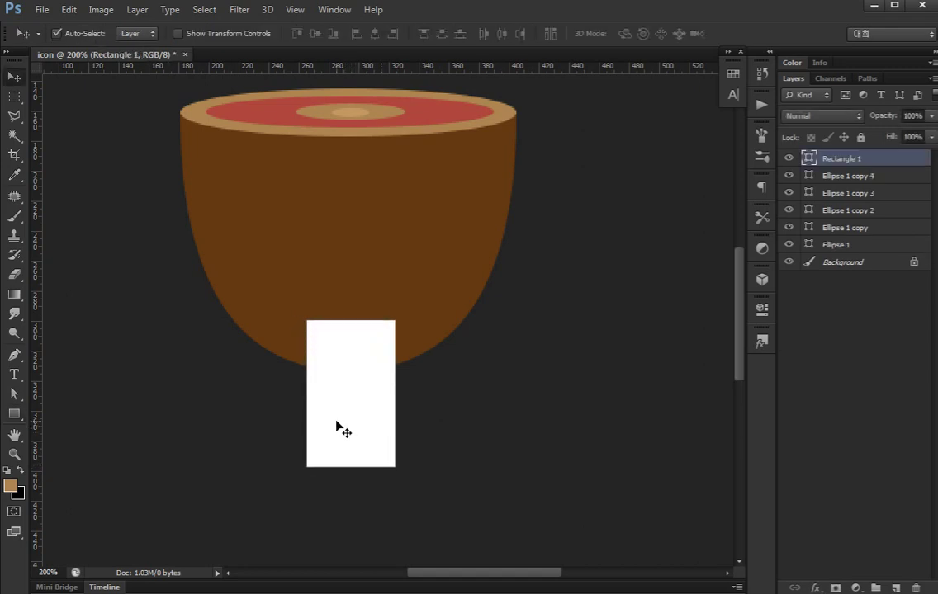
Warp the rectangle with a reduced Squeeze style into a pinched bone stem.
key(ctrl+t)
right_click(361, 396)
click(400, 511)
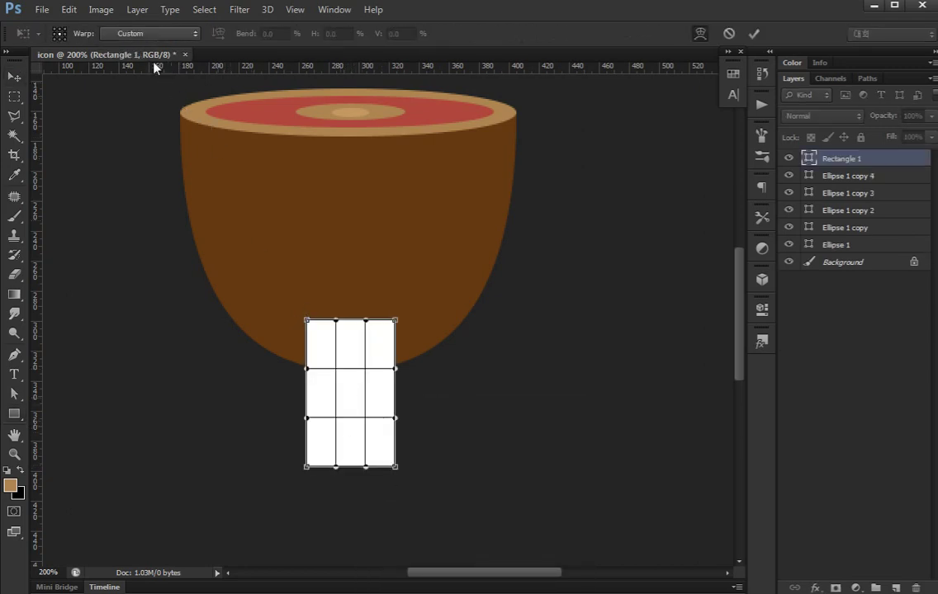
click(152, 33)
click(145, 286)
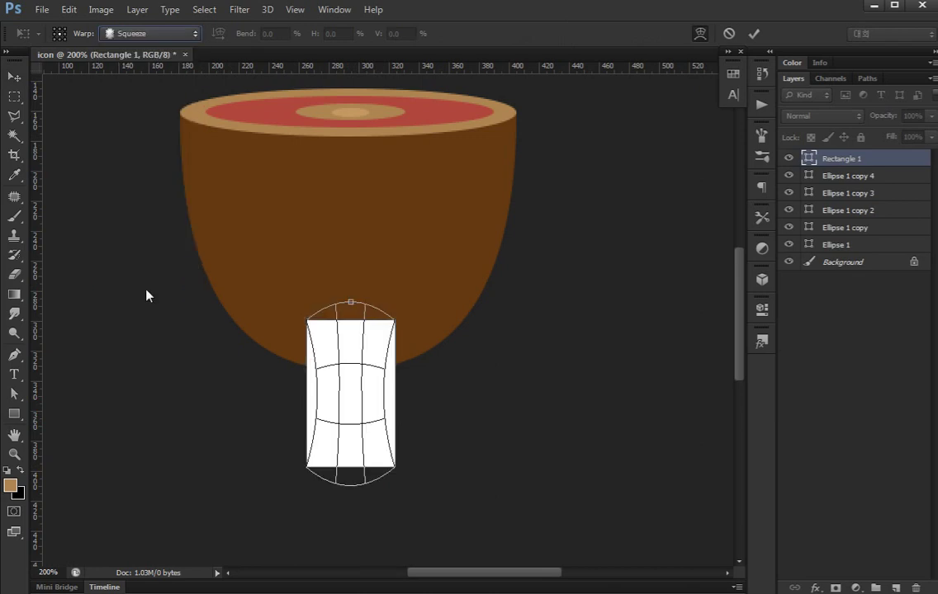
drag(352, 303, 355, 312)
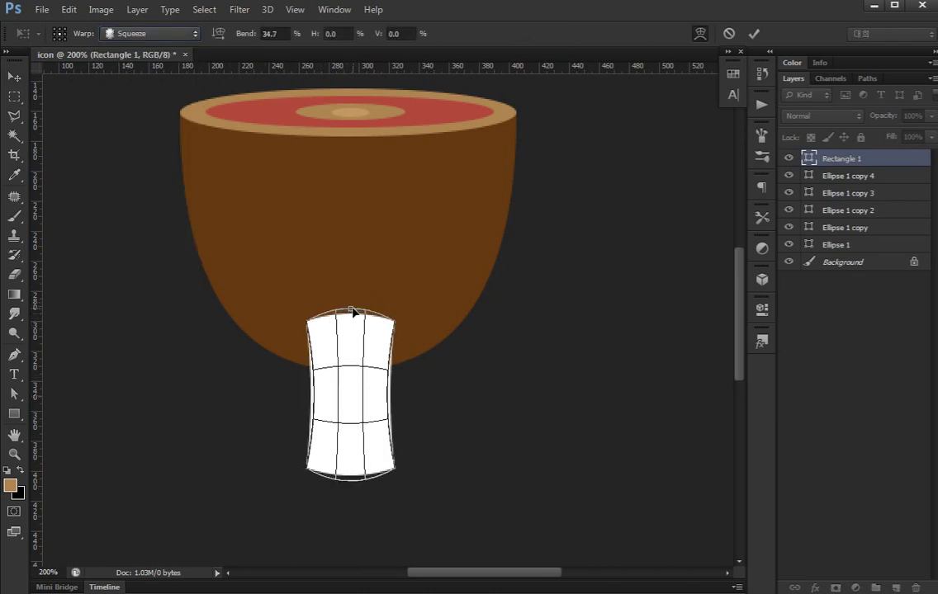
key(Return)
Shorten the bone shape and widen it to 73 px.
key(ctrl+t)
drag(357, 311, 351, 331)
drag(396, 395, 402, 395)
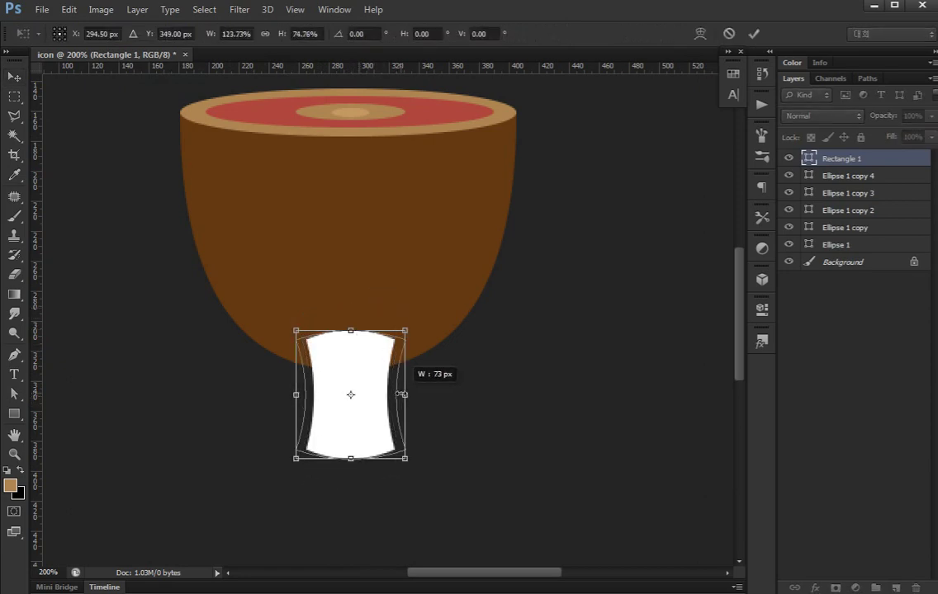
key(Return)
Send the bone layer behind the brown meat, just above Background.
key(v)
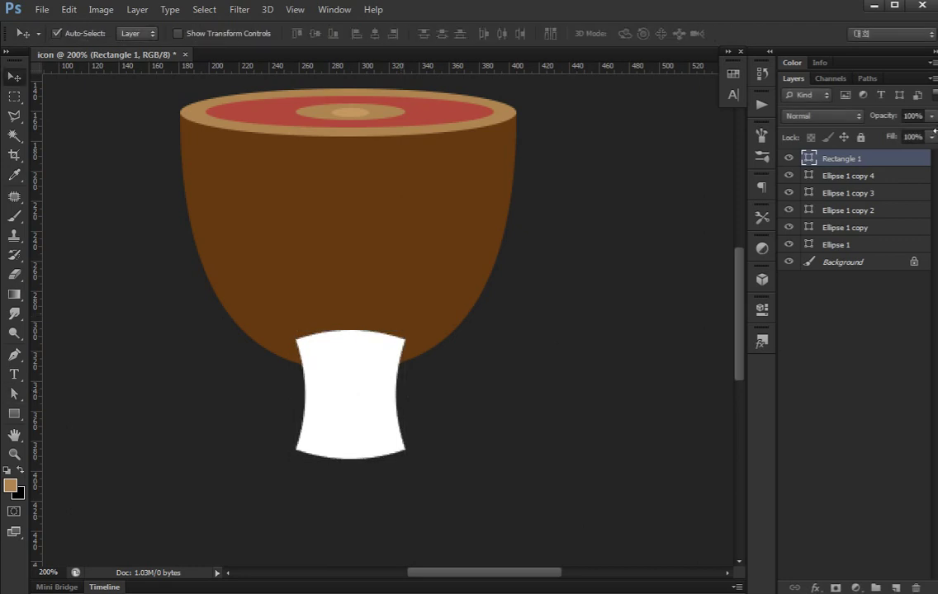
key(ctrl+shift+bracketleft)
click(800, 349)
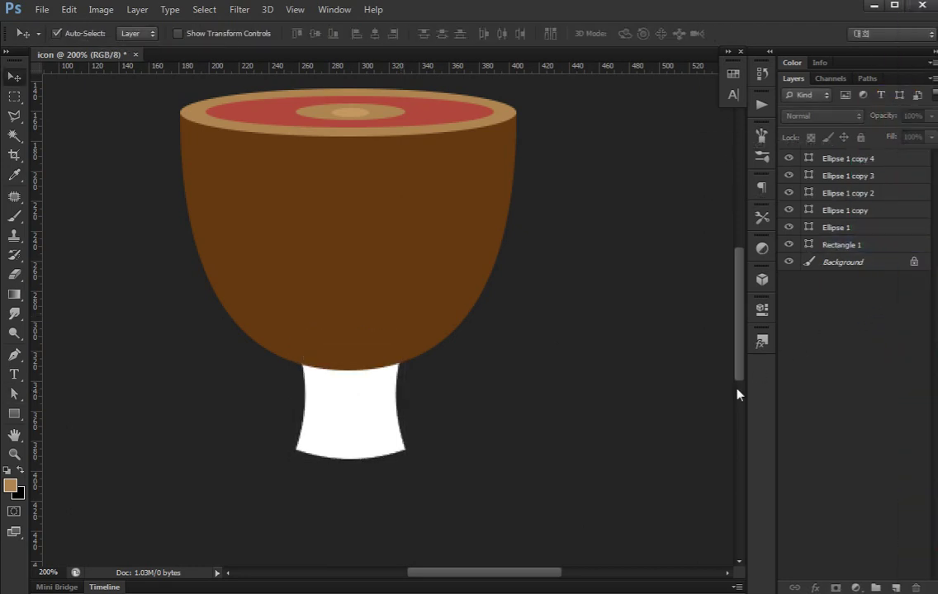
Fill the bone shape with tan #af8651, sampled from the meat's rim.
drag(598, 399, 592, 352)
click(363, 372)
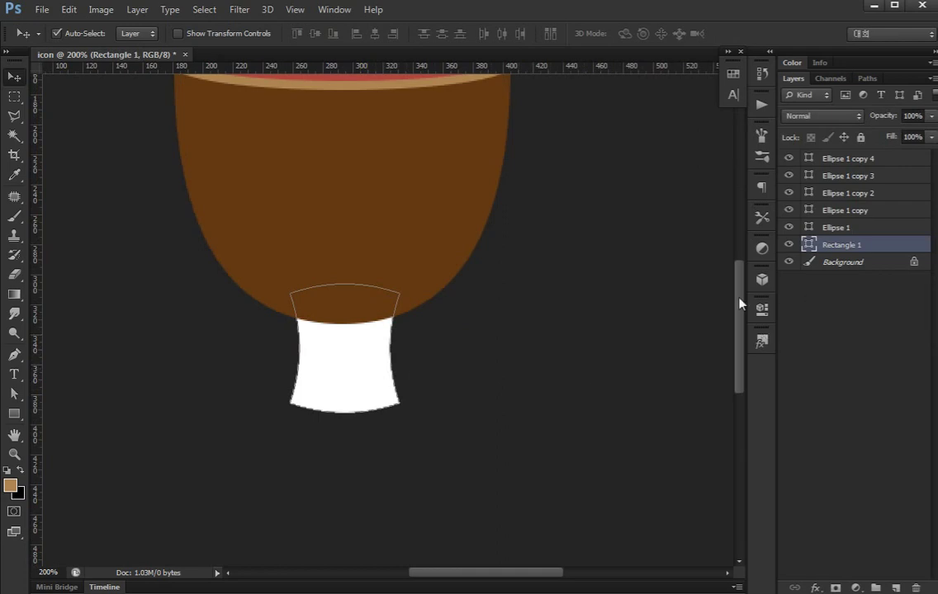
double_click(808, 246)
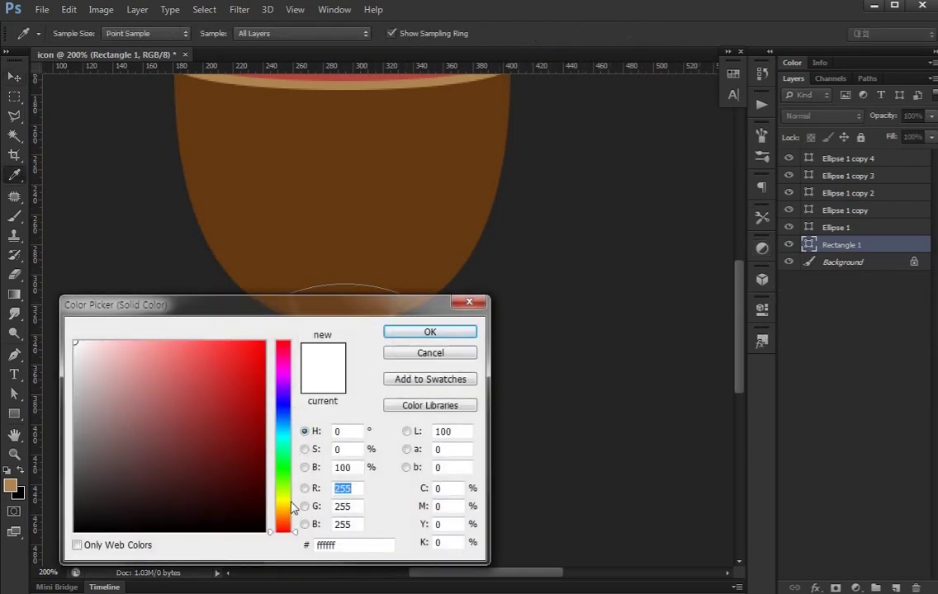
click(288, 509)
drag(473, 247, 526, 152)
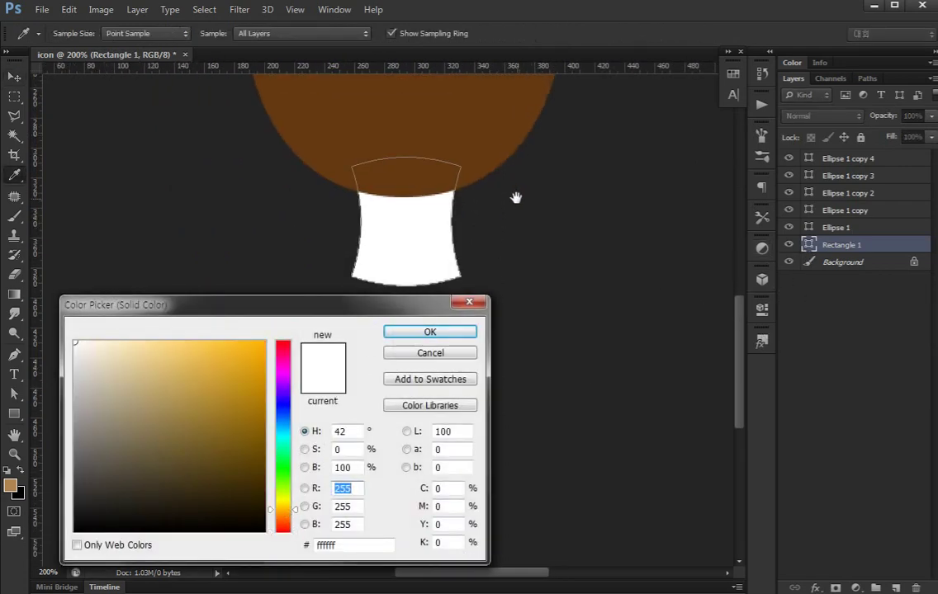
drag(516, 198, 509, 199)
scroll(355, 140, up, 5)
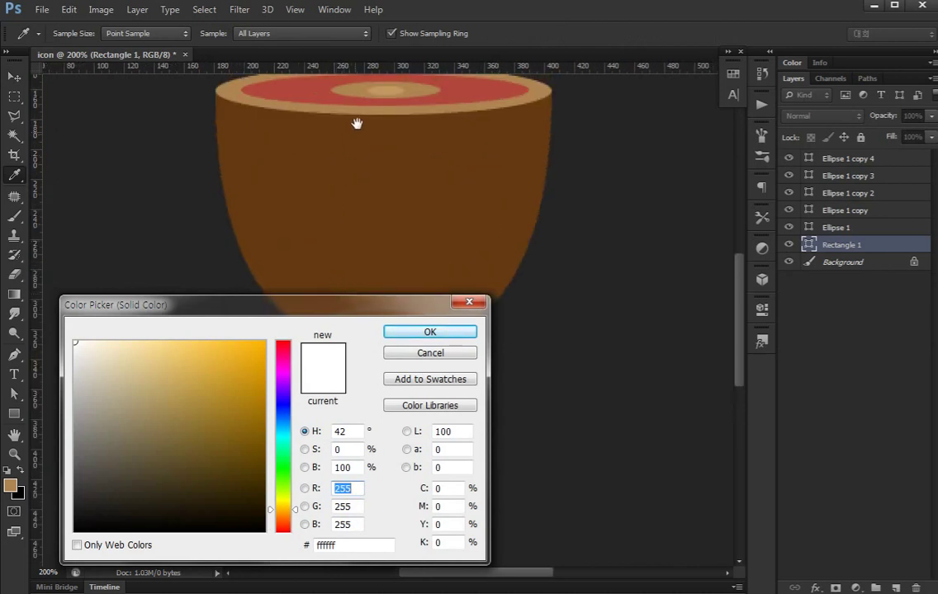
click(382, 90)
scroll(418, 114, down, 4)
scroll(418, 178, down, 2)
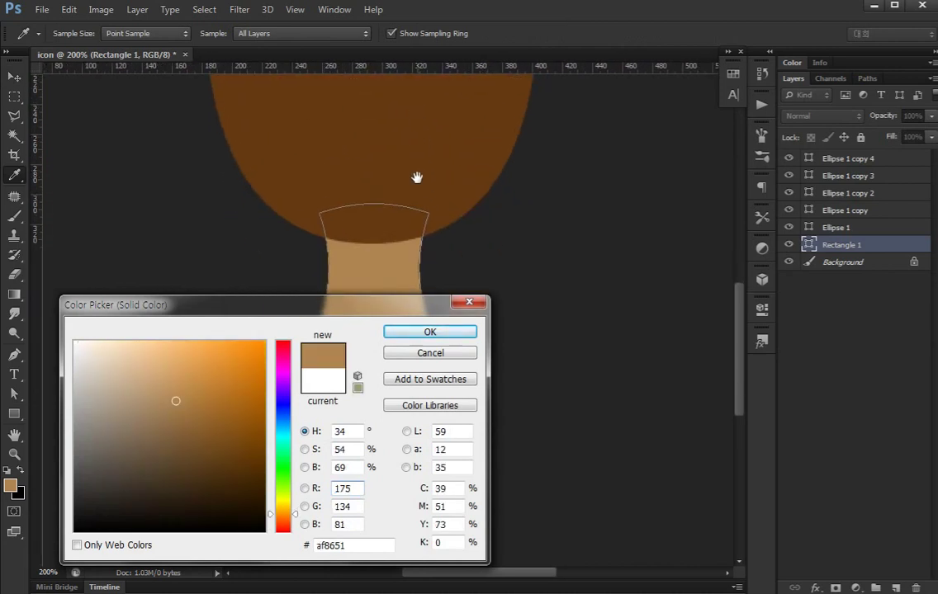
click(409, 341)
Deselect the bone and switch to the Ellipse Tool.
key(v)
click(434, 287)
scroll(434, 286, up, 2)
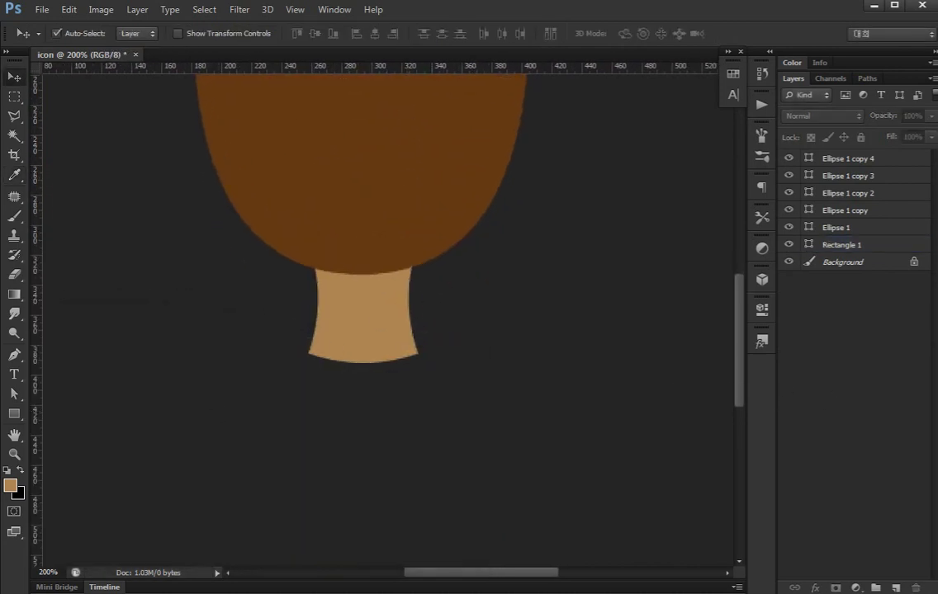
right_click(15, 414)
click(82, 437)
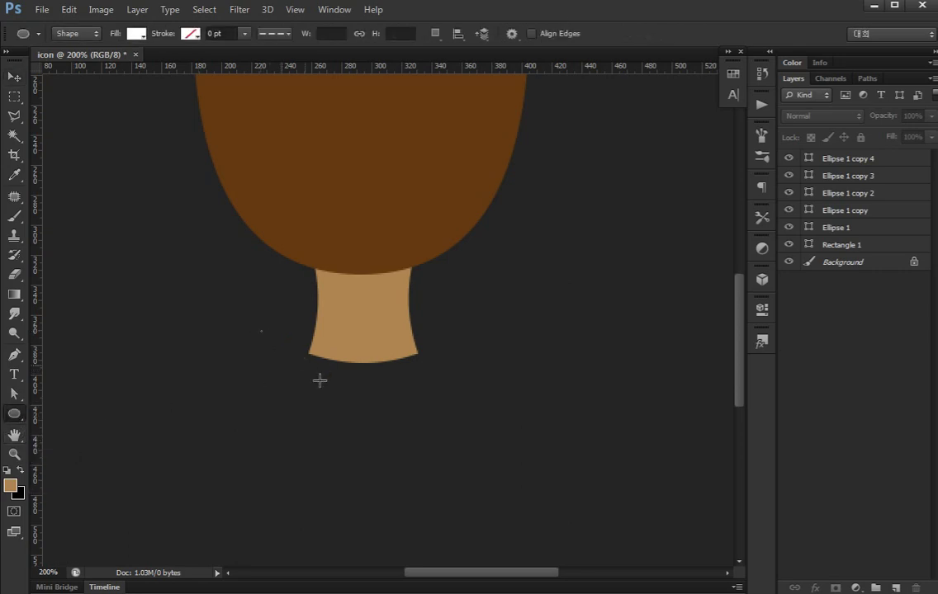
Draw a circle under the bone and place a duplicate beside it.
mouse_move(304, 365)
mouse_down()
mouse_move(334, 401)
mouse_move(349, 381)
mouse_move(340, 363)
mouse_up()
key(v)
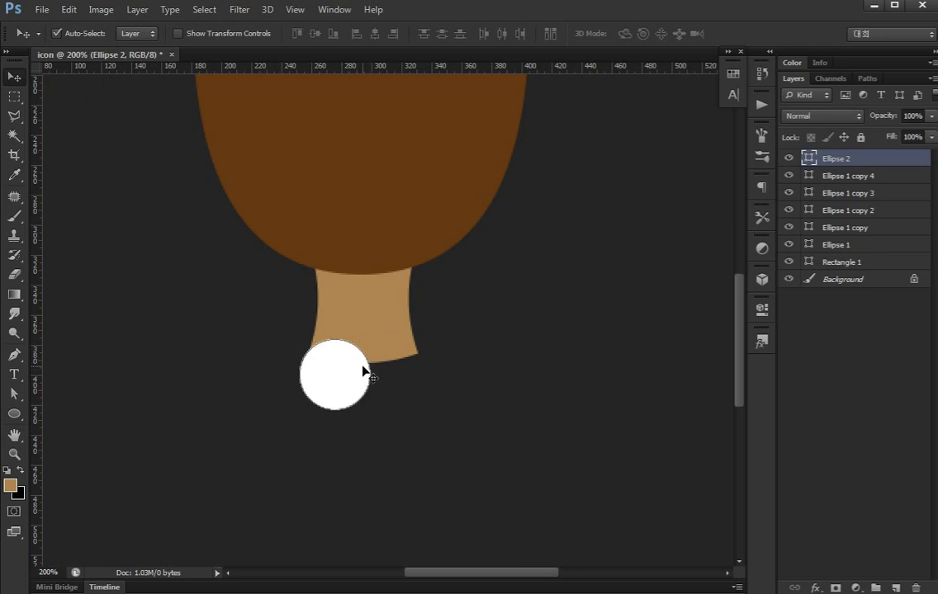
key(ctrl+j)
drag(368, 383, 420, 384)
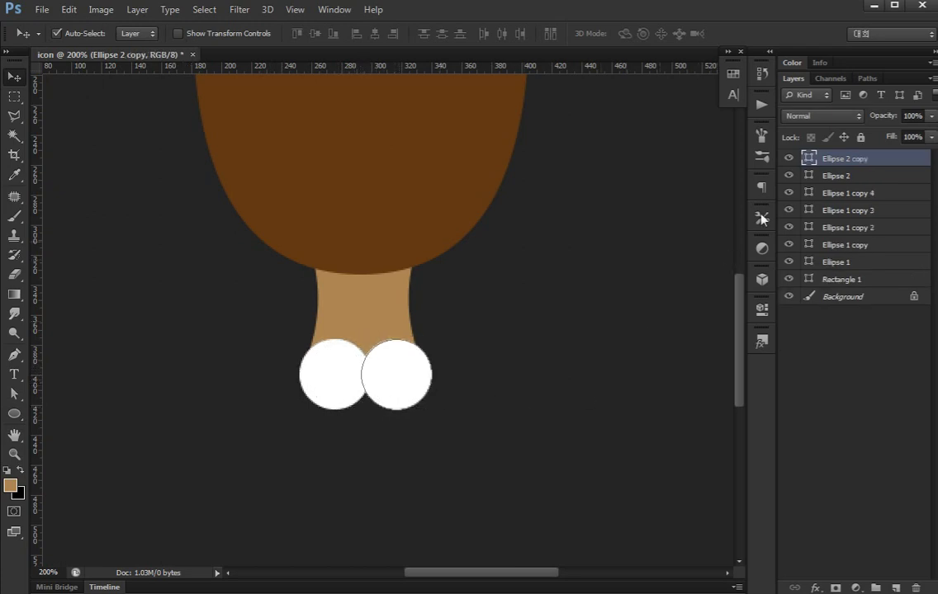
Fill both knob circles with the bone's tan, #af8651.
double_click(807, 160)
click(379, 274)
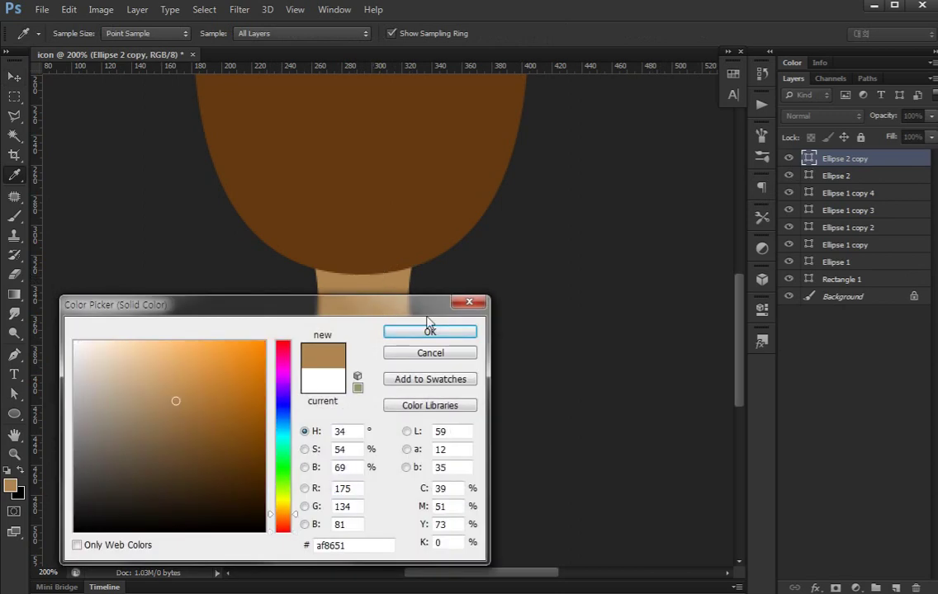
click(420, 326)
double_click(809, 176)
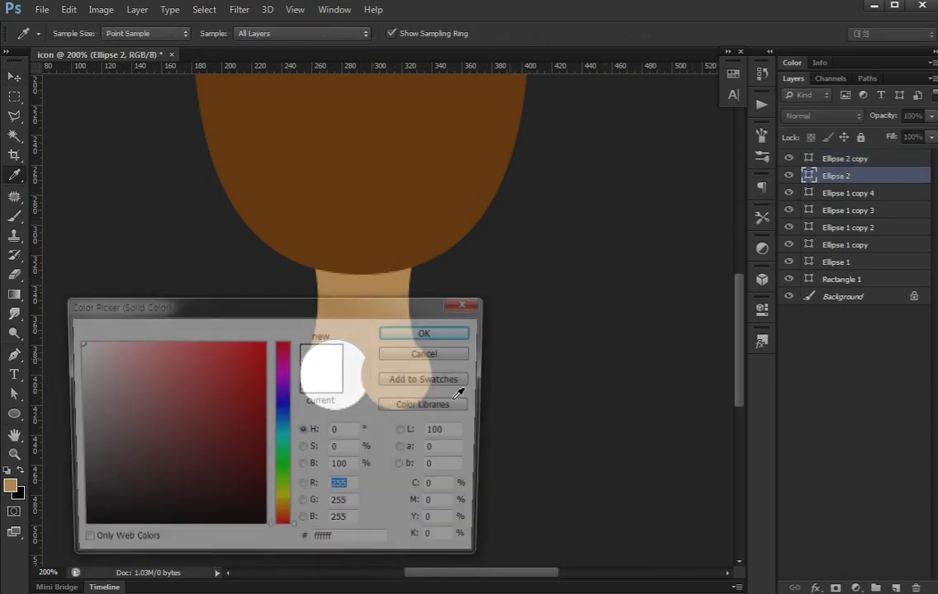
click(346, 272)
key(Return)
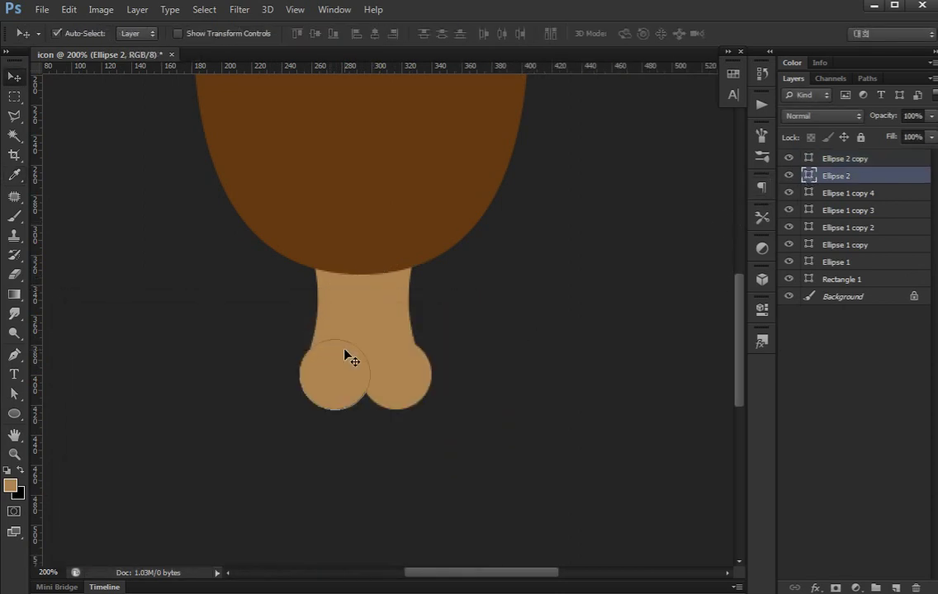
click(685, 388)
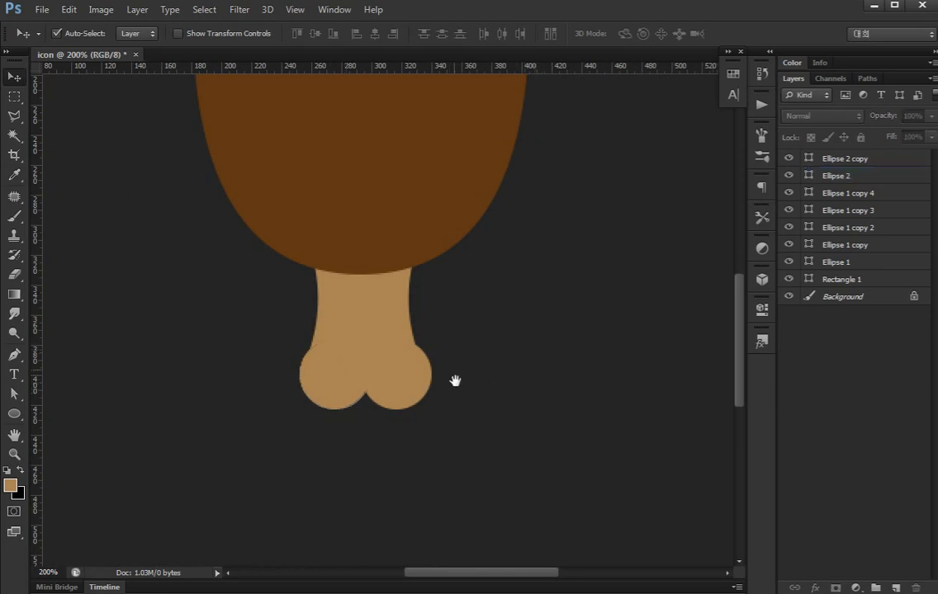
key(ctrl+plus)
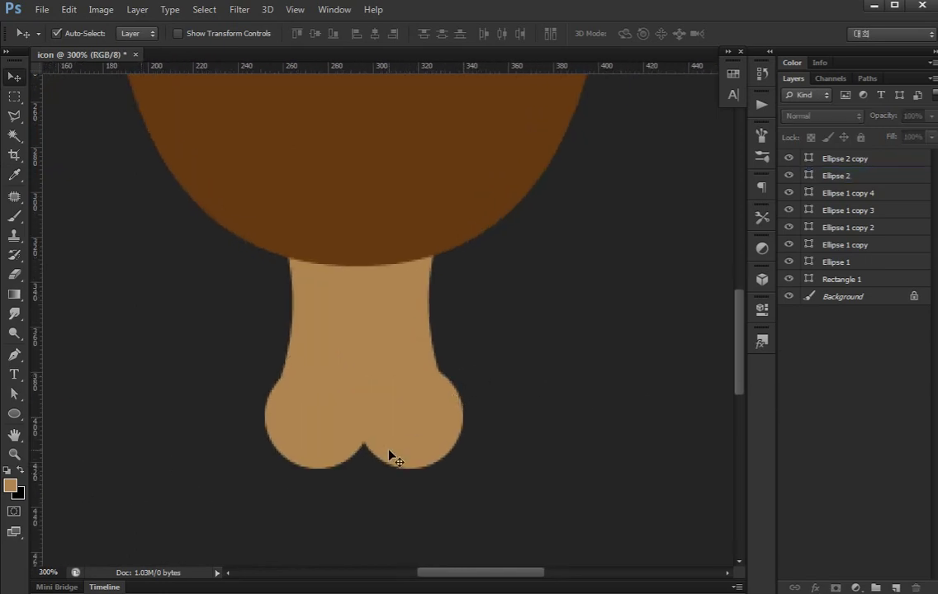
Duplicate the right knob circle and shrink the copy to a small highlight.
click(429, 439)
key(ctrl+j)
key(ctrl+t)
drag(463, 468, 435, 442)
key(Up)
key(Up)
key(Up)
key(Left)
key(Left)
key(Left)
drag(423, 430, 414, 417)
key(Return)
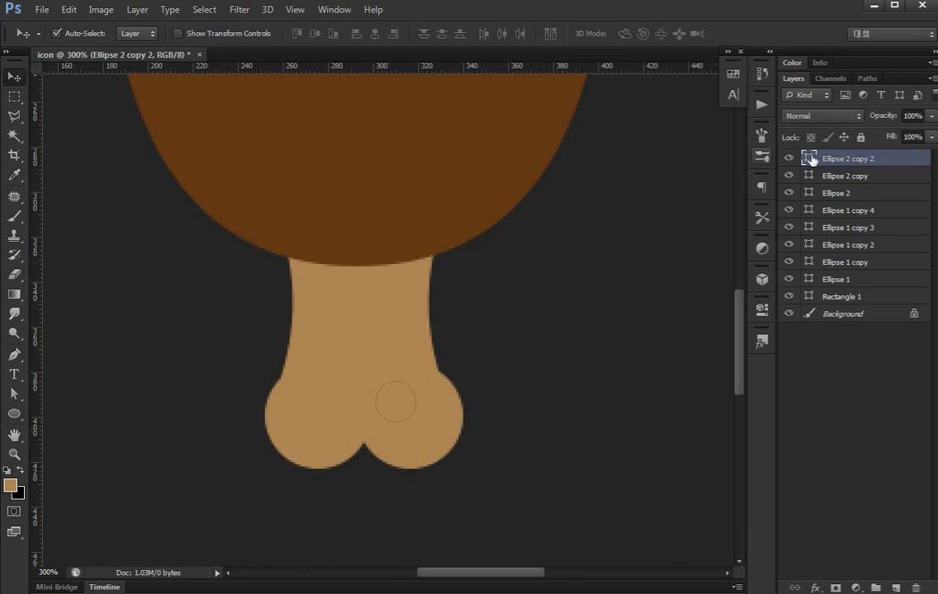
Give the highlight lighter tan #c59865 and copy it onto the left knob.
double_click(809, 159)
click(172, 388)
key(Return)
drag(340, 371, 352, 376)
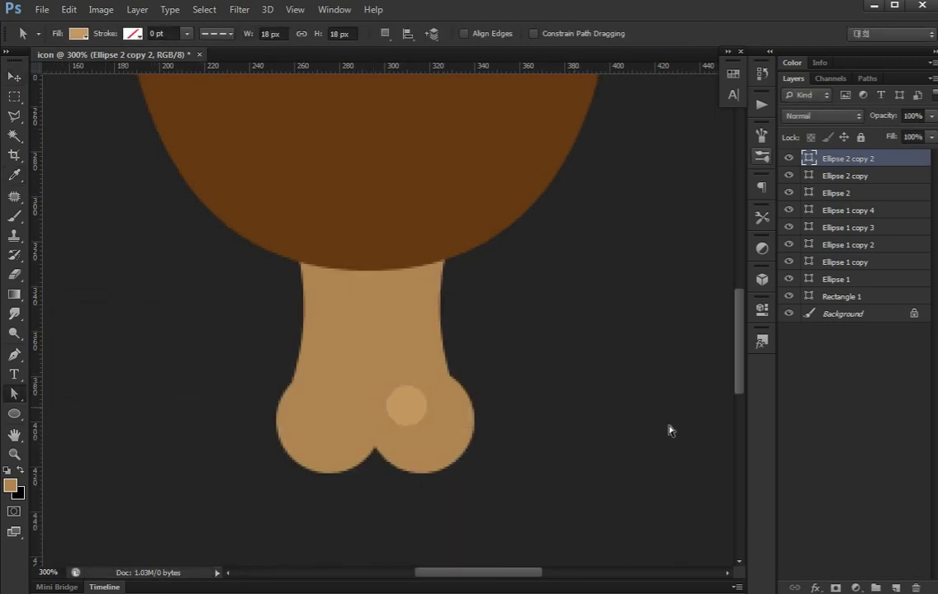
key(v)
click(621, 452)
drag(415, 407, 305, 408)
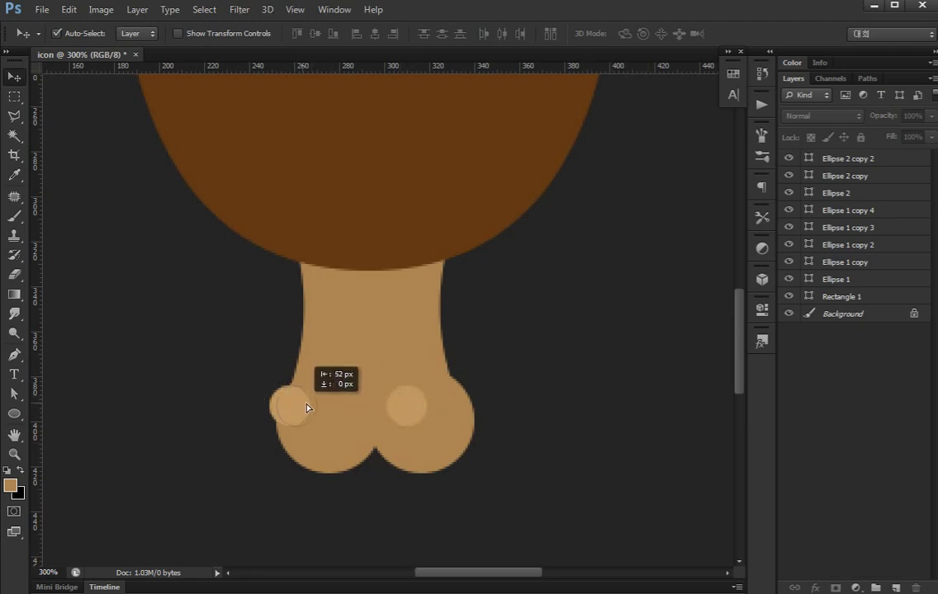
click(828, 448)
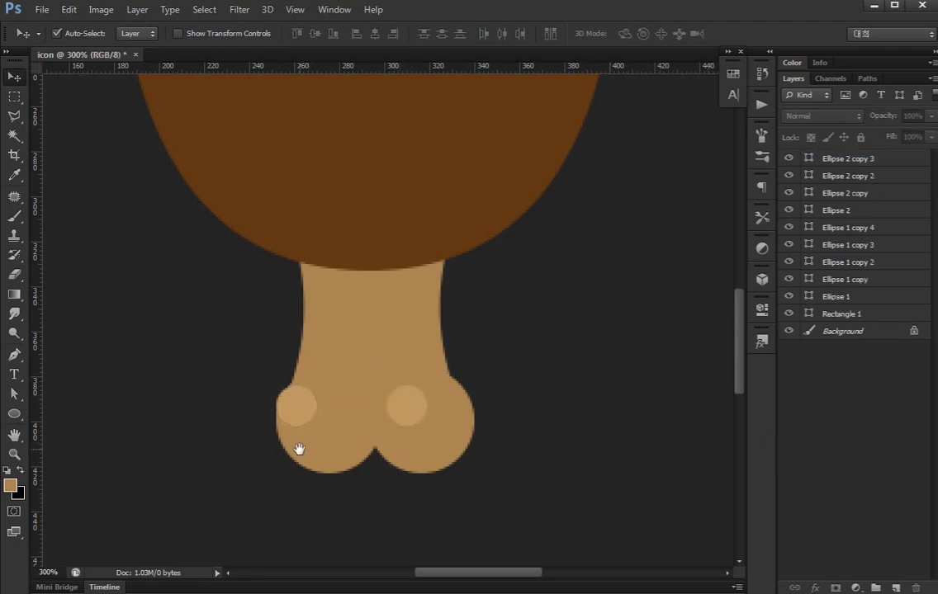
key(p)
click(278, 399)
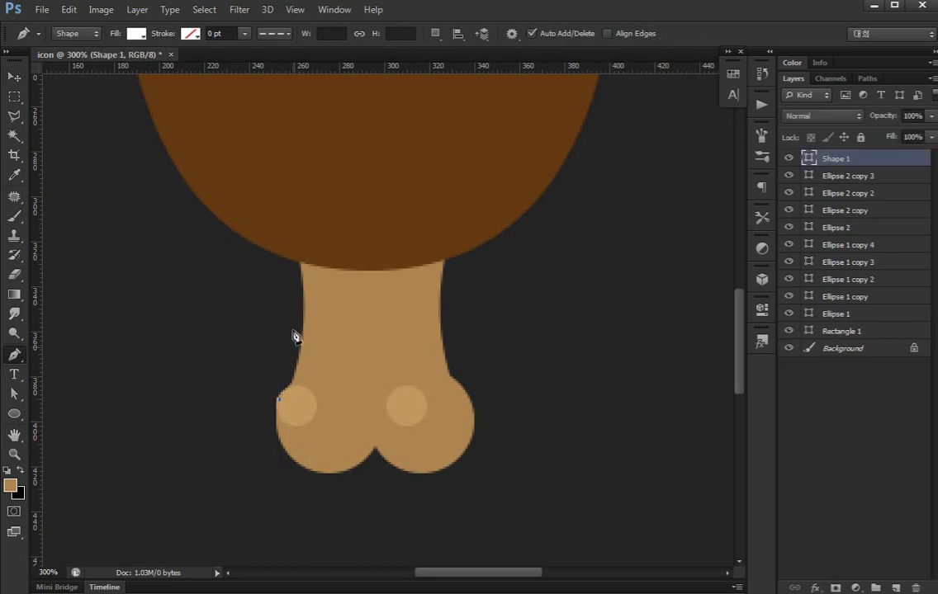
Draw a curved highlight stripe shape down the bone's left edge.
drag(291, 259, 273, 146)
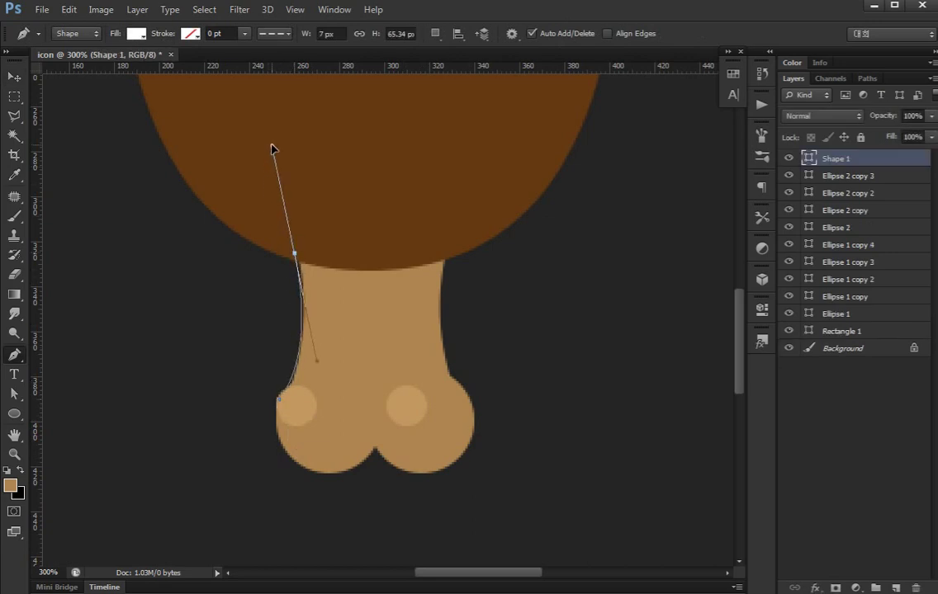
key(ctrl+alt+z)
key(ctrl+alt+z)
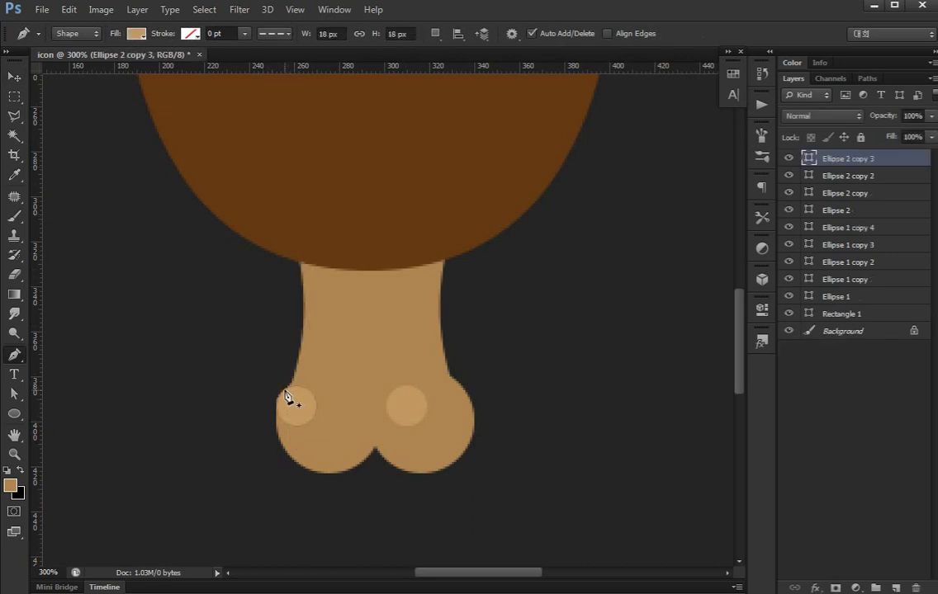
click(286, 397)
drag(299, 259, 283, 151)
click(299, 259)
click(327, 265)
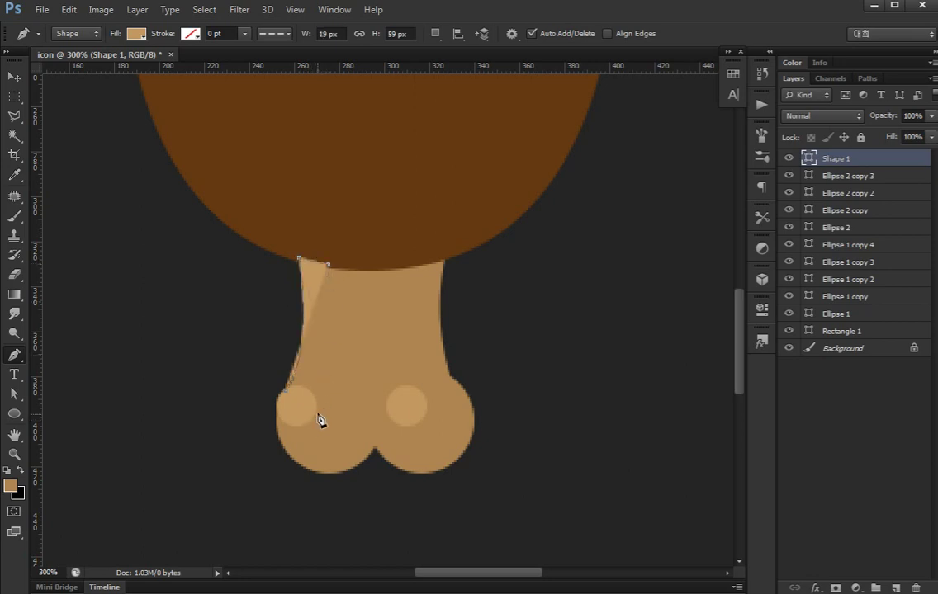
drag(310, 421, 283, 489)
alt+click(314, 417)
key(Return)
Select the stripe, bone and knob highlights and reorder them in the layer stack.
key(a)
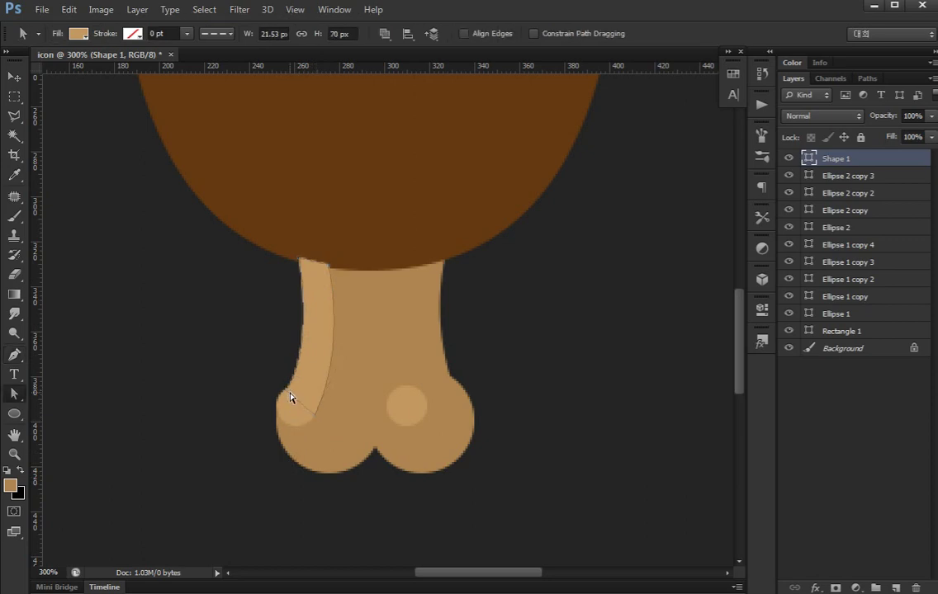
key(v)
click(293, 413)
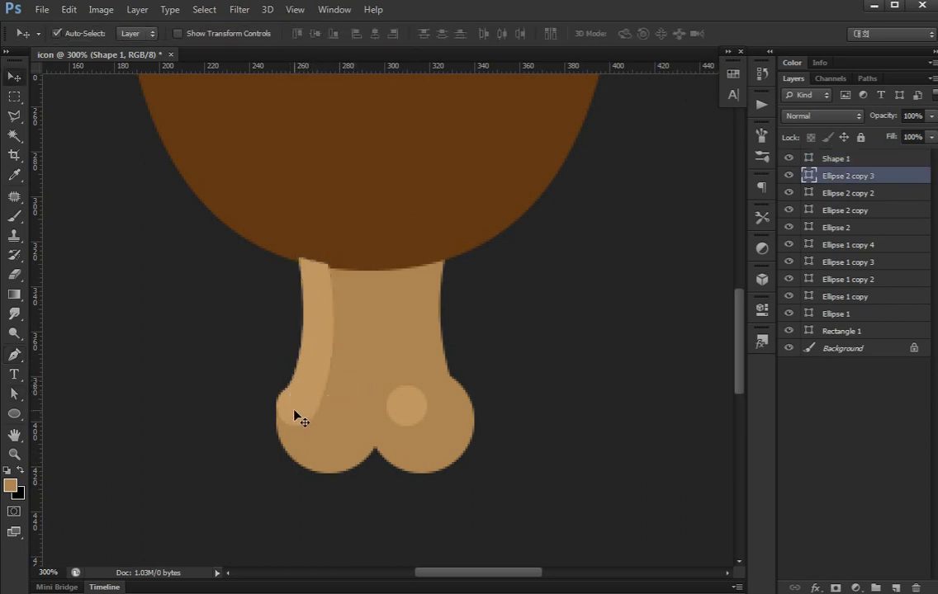
shift+click(320, 356)
shift+click(386, 356)
shift+click(418, 406)
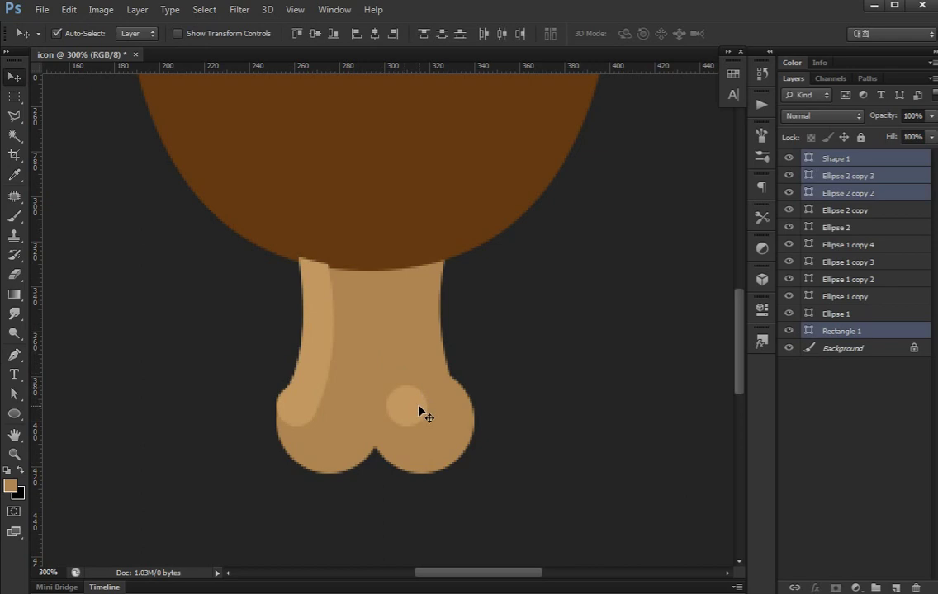
key(ctrl+shift+bracketleft)
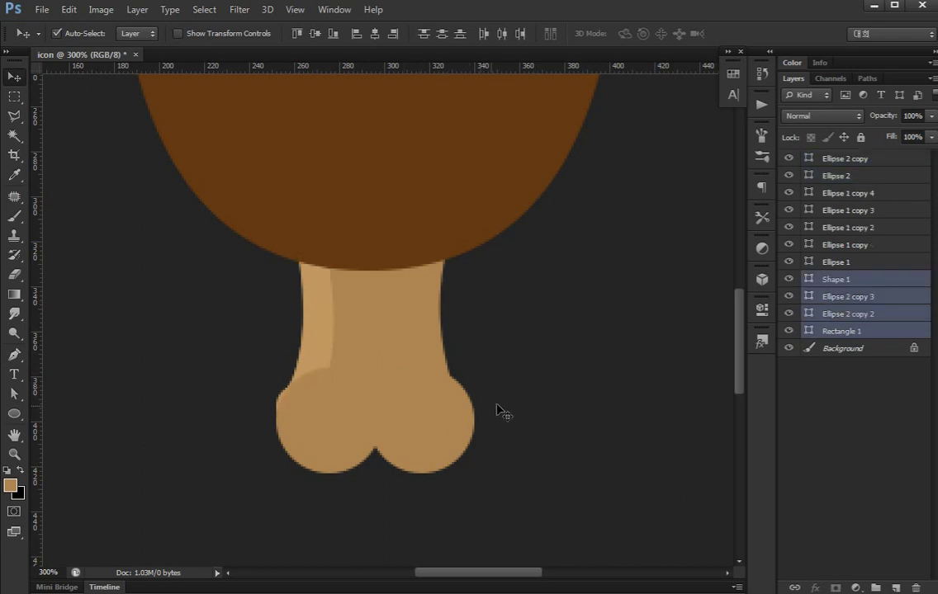
key(ctrl+shift+bracketright)
click(844, 457)
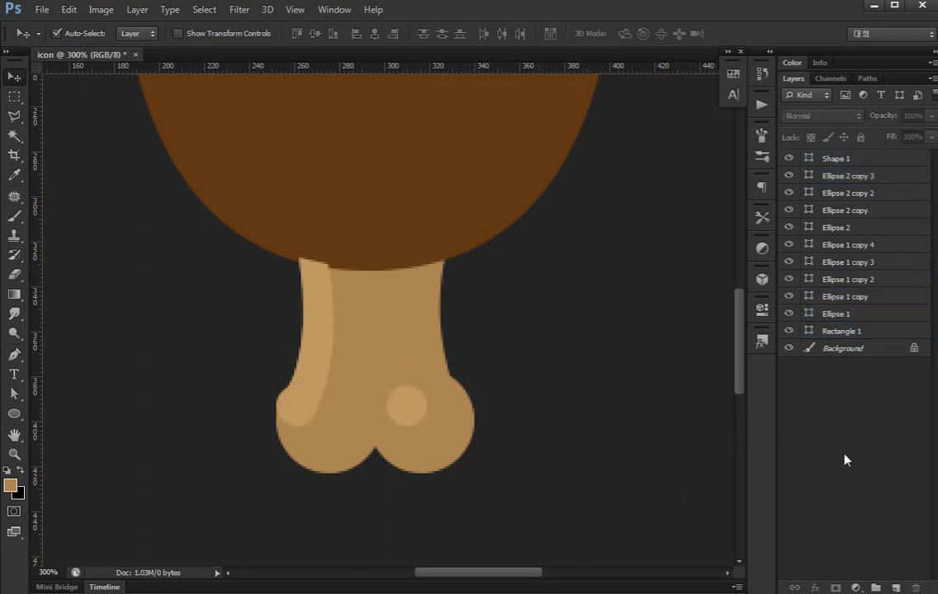
Bring the highlight stripe in front of the shaft and send Ellipse 2 and its copy behind it.
click(327, 373)
click(390, 251)
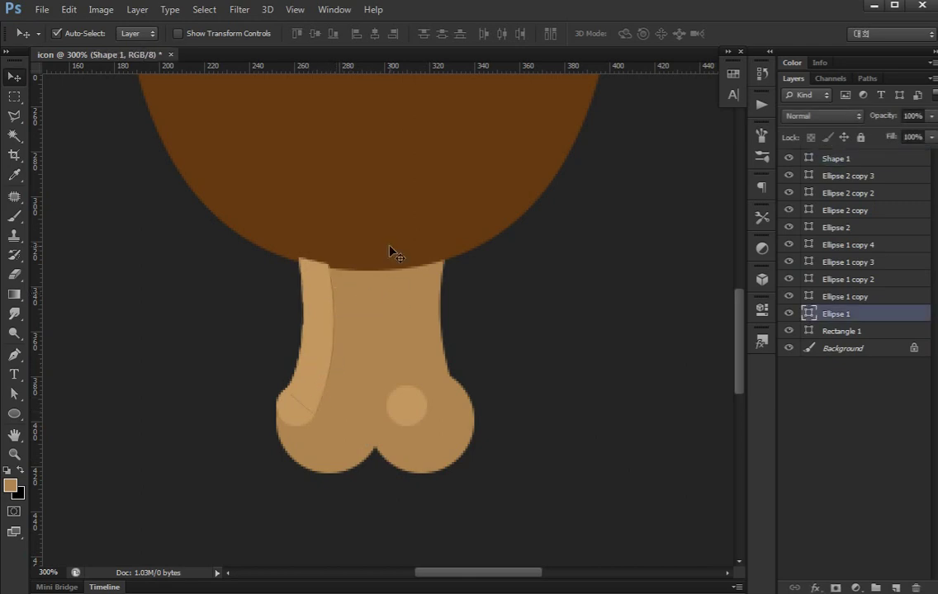
click(329, 367)
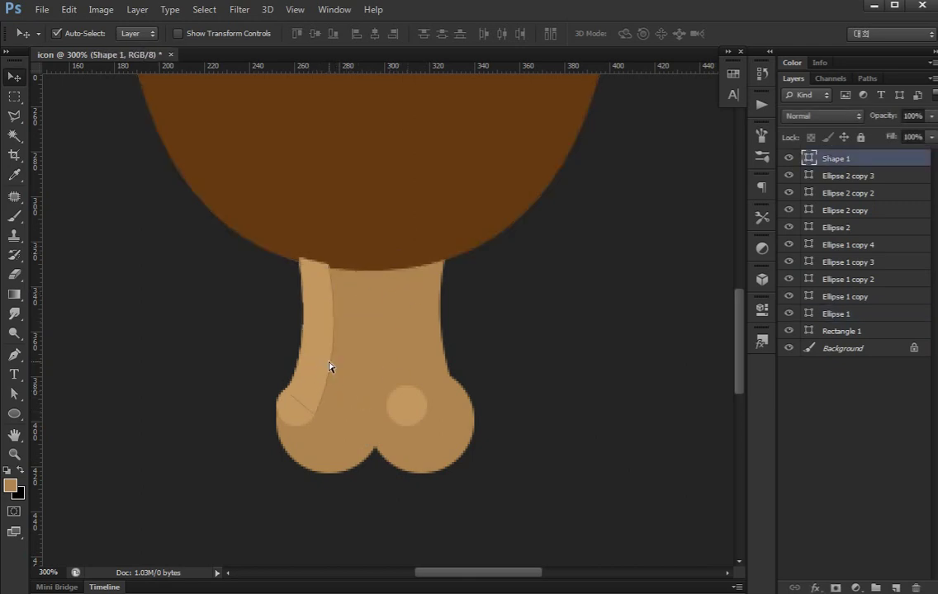
key(ctrl+bracketleft)
key(ctrl+bracketleft)
key(ctrl+bracketleft)
key(ctrl+bracketleft)
key(ctrl+bracketleft)
key(ctrl+bracketleft)
key(ctrl+bracketleft)
key(ctrl+bracketleft)
key(ctrl+bracketleft)
key(ctrl+bracketleft)
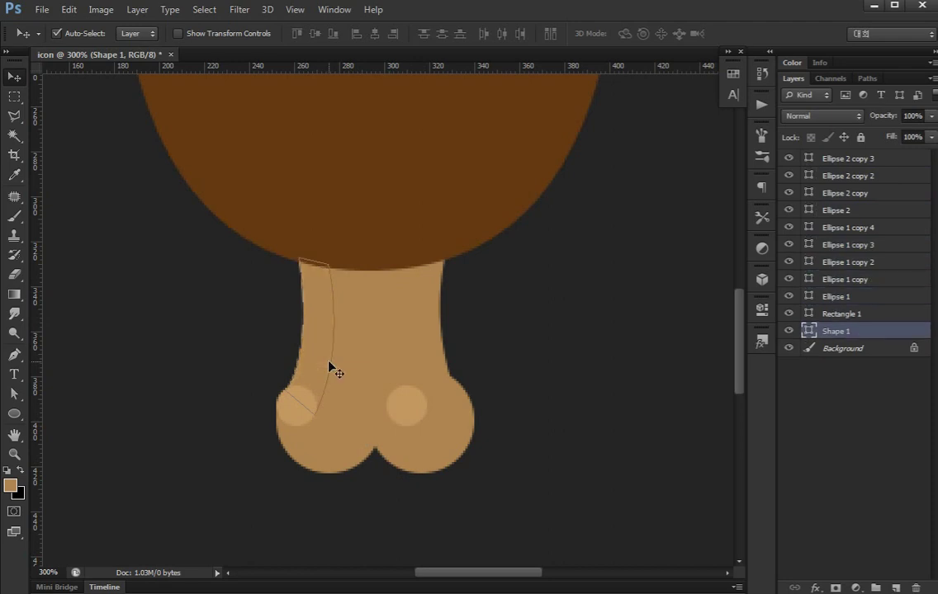
key(ctrl+bracketright)
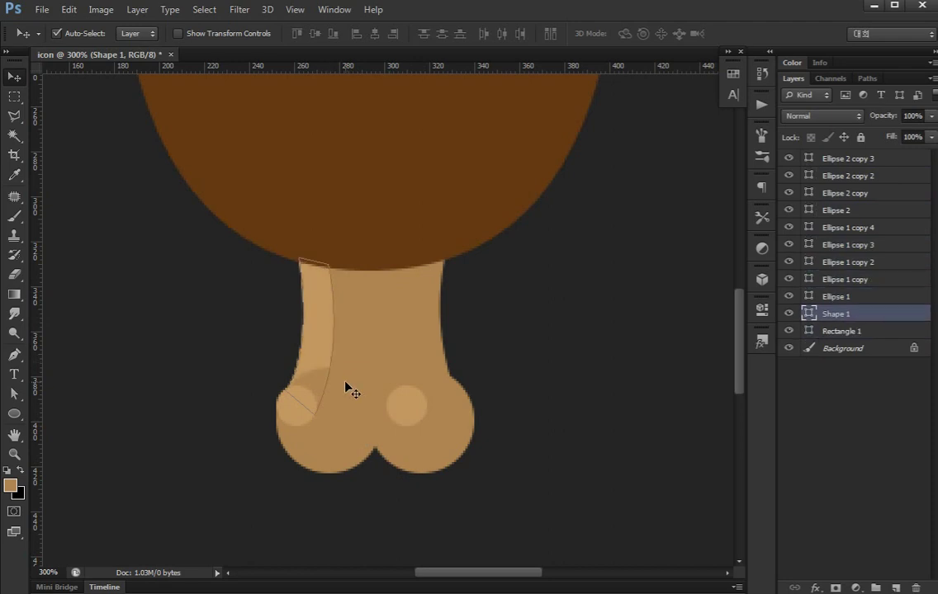
click(395, 454)
shift+click(424, 465)
key(ctrl+bracketleft)
key(ctrl+bracketleft)
key(ctrl+bracketleft)
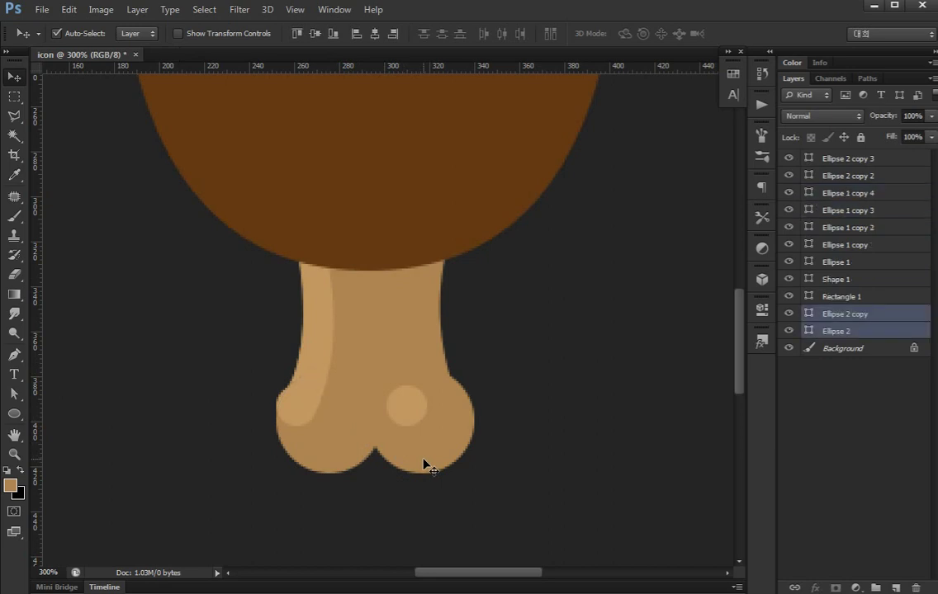
Enlarge the left highlight circle, Ellipse 2 copy 3, with Free Transform.
click(306, 421)
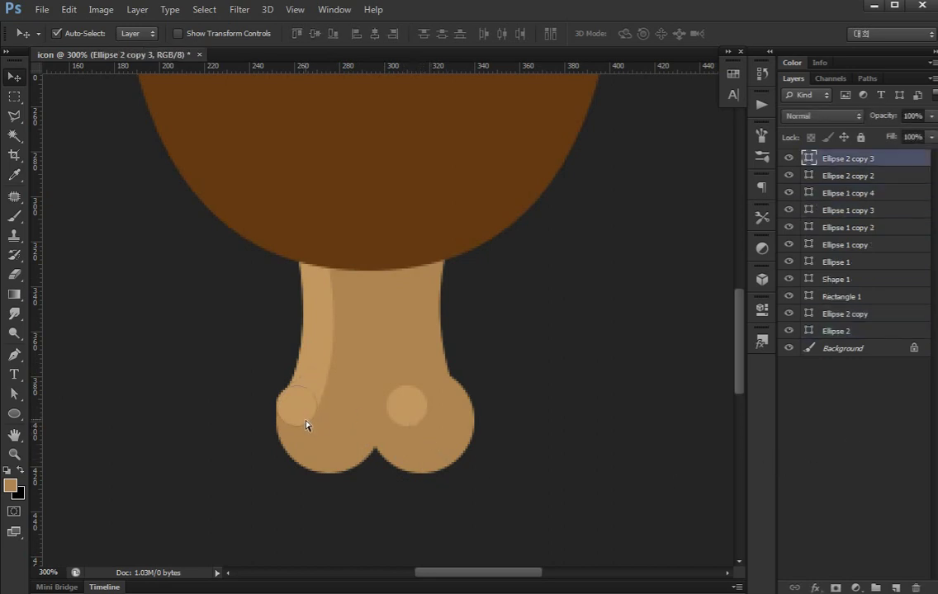
key(ctrl+t)
drag(318, 426, 330, 440)
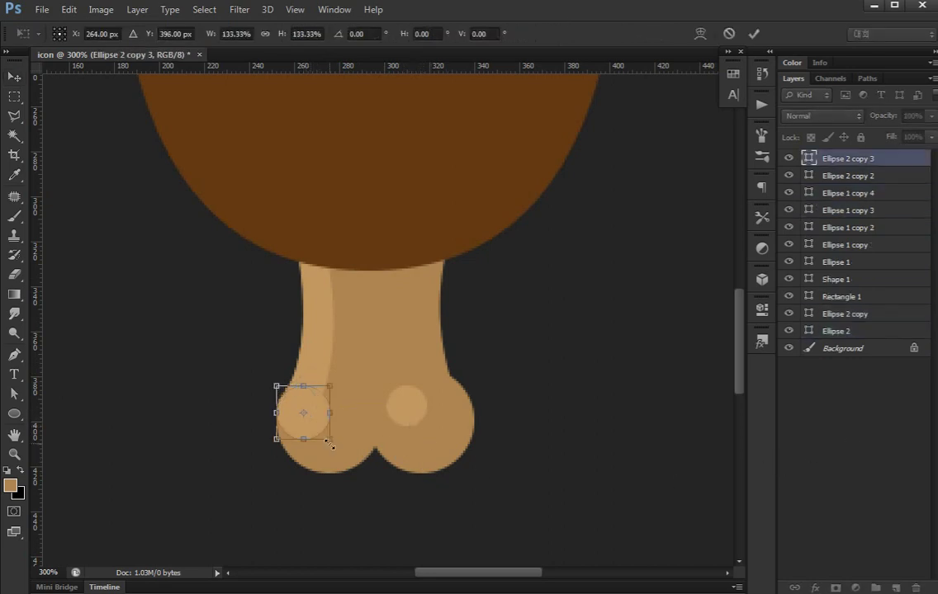
key(Return)
key(ctrl+minus)
key(ctrl+minus)
key(ctrl+minus)
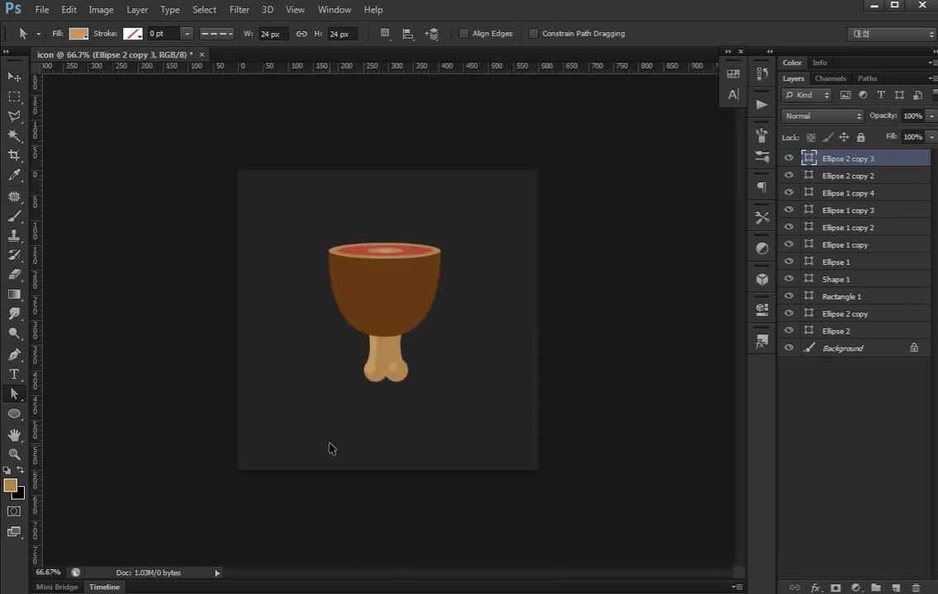
key(ctrl+plus)
key(ctrl+plus)
key(v)
click(402, 343)
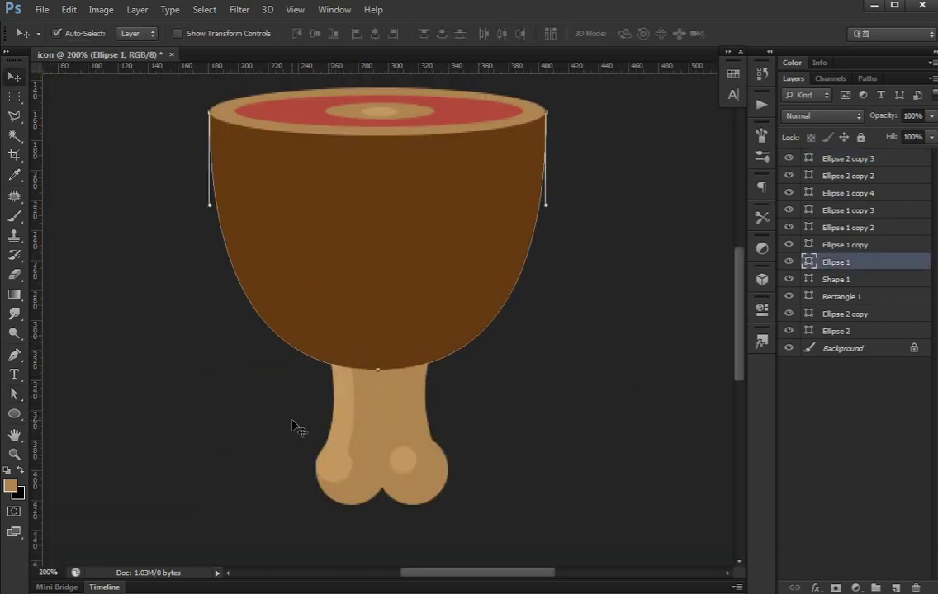
Draw a closed pointed flap shape from the meat's base down onto the bone neck.
key(ctrl+plus)
key(p)
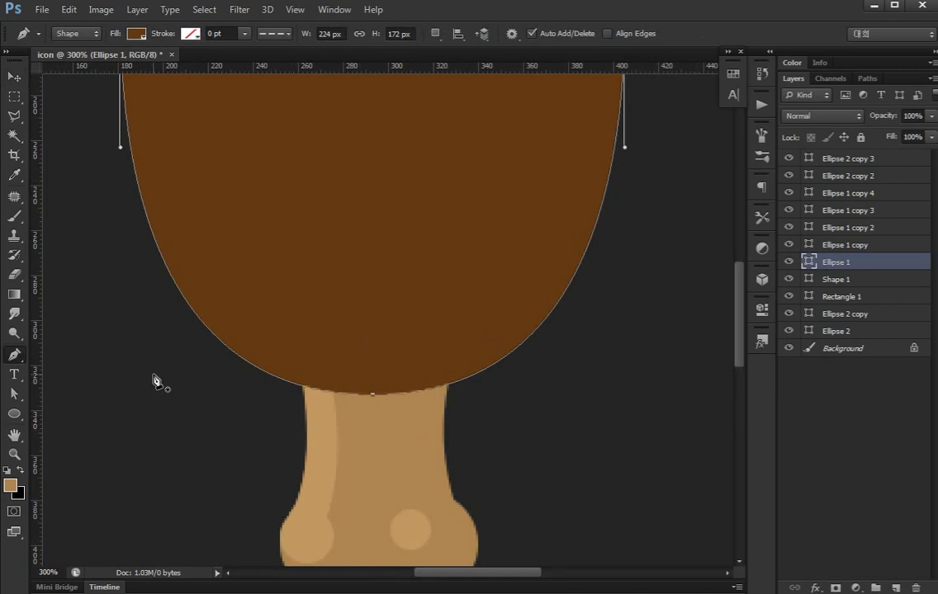
key(Return)
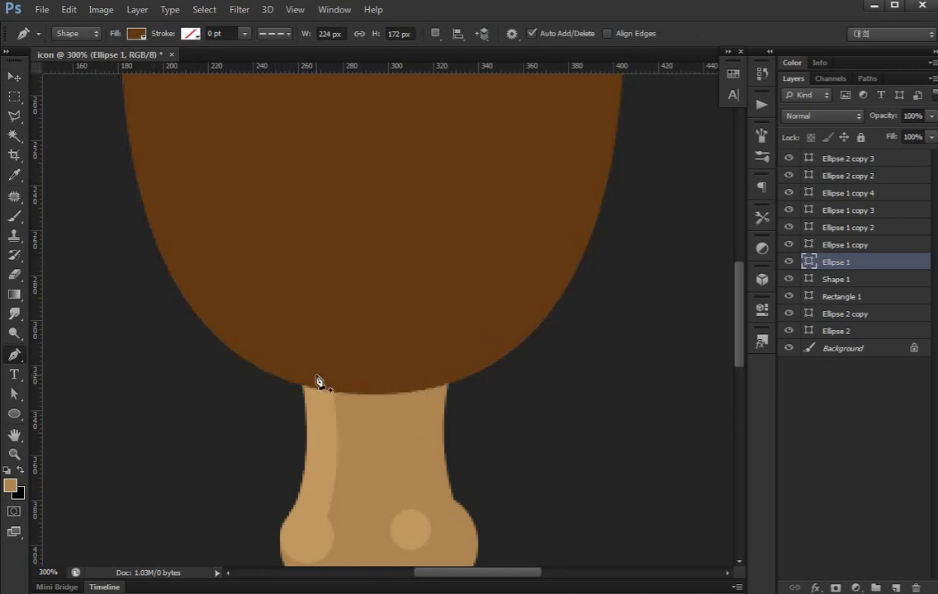
click(293, 379)
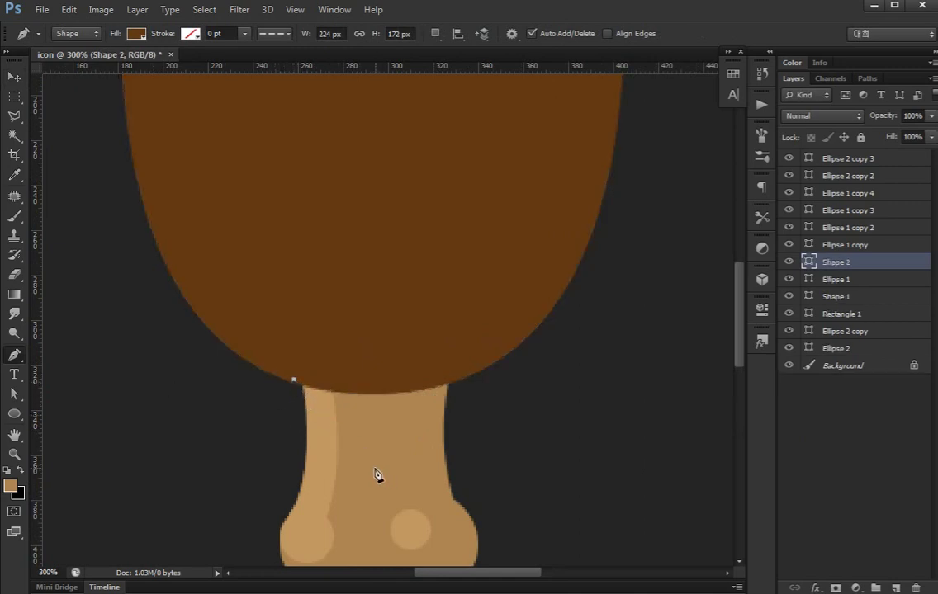
drag(369, 469, 360, 513)
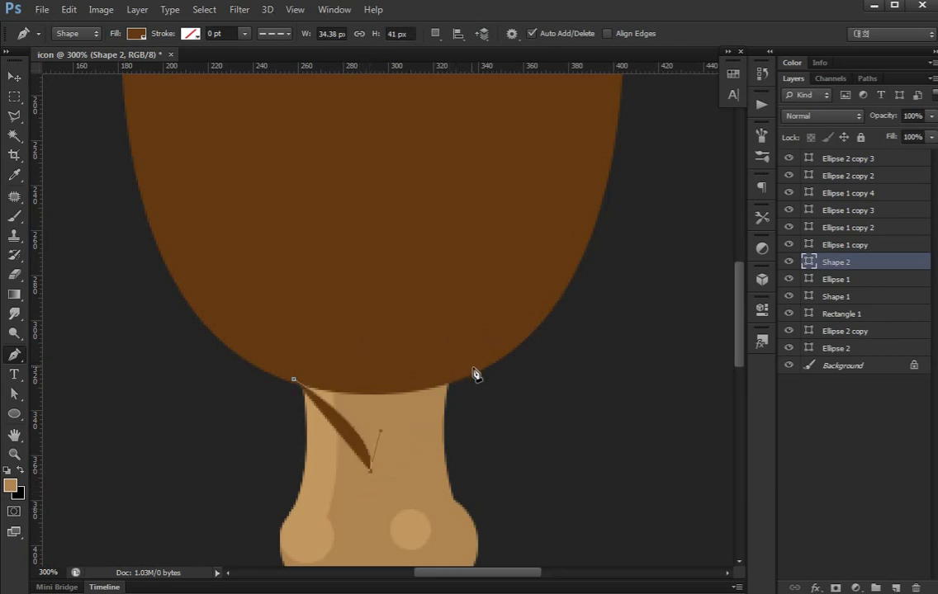
drag(487, 370, 576, 360)
key(ctrl+z)
drag(463, 380, 503, 373)
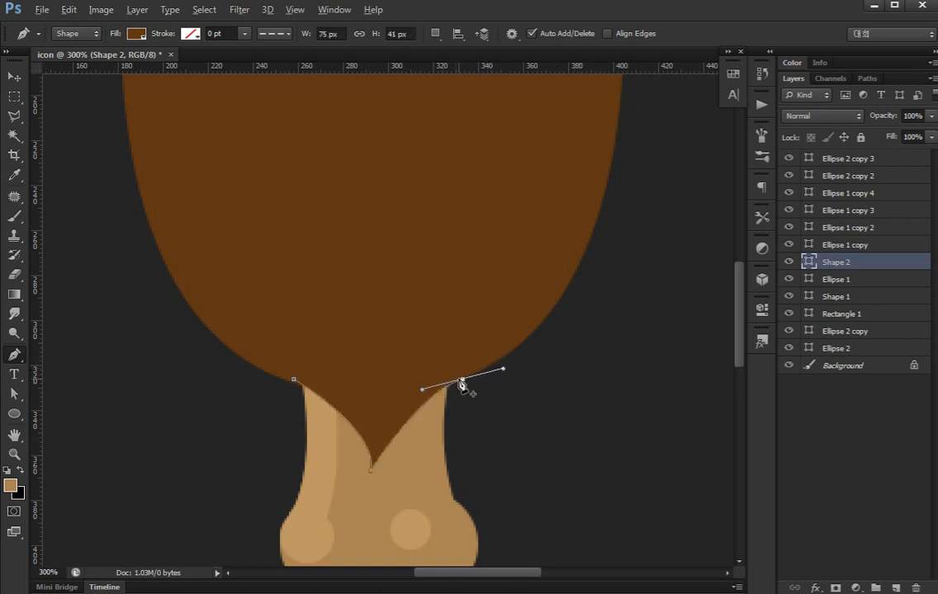
drag(462, 380, 384, 350)
click(295, 380)
Reshape the flap's tip and right point by adjusting its anchors and handles.
key(a)
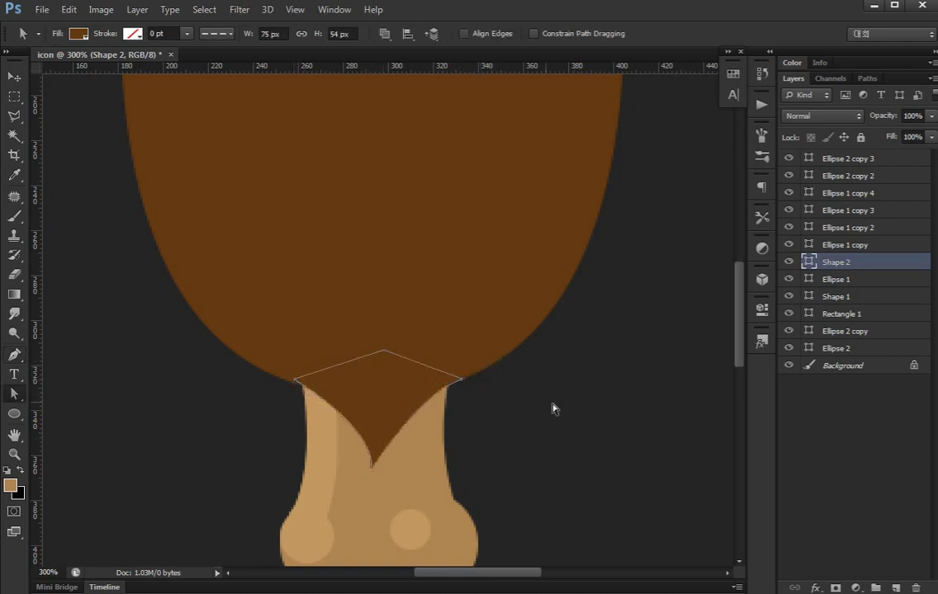
click(810, 442)
drag(449, 424, 461, 407)
click(384, 401)
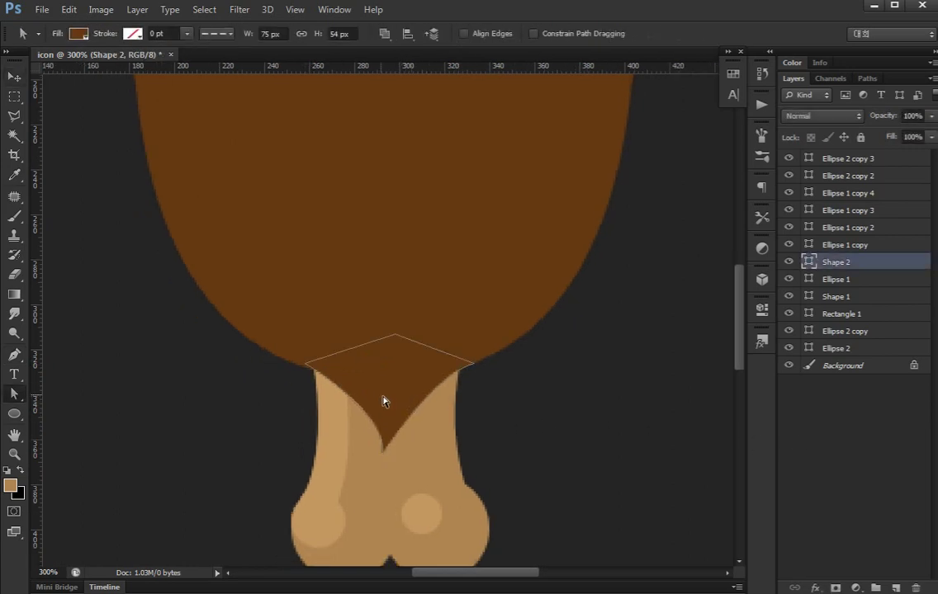
click(306, 367)
drag(391, 417, 346, 470)
drag(354, 416, 369, 381)
drag(473, 365, 385, 386)
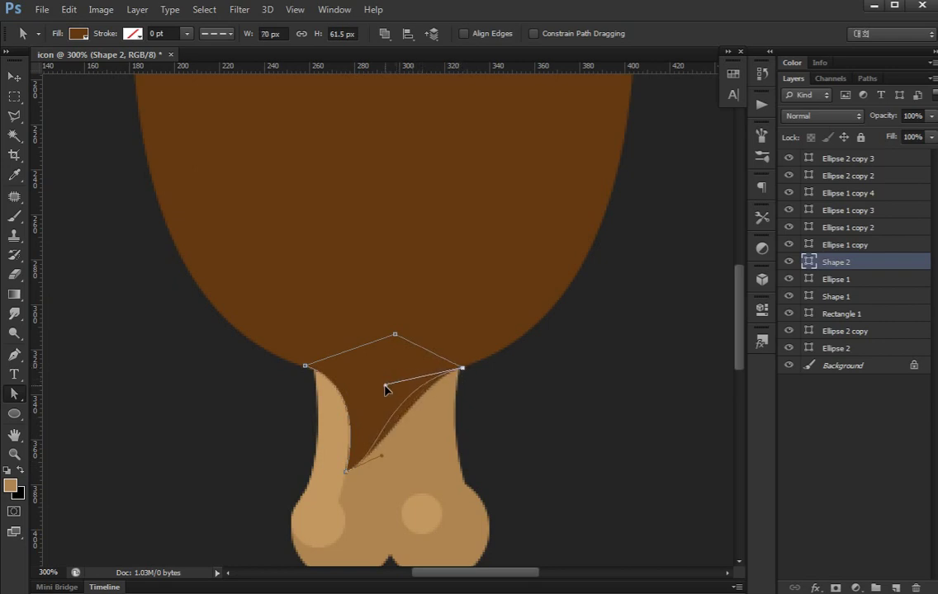
click(385, 391)
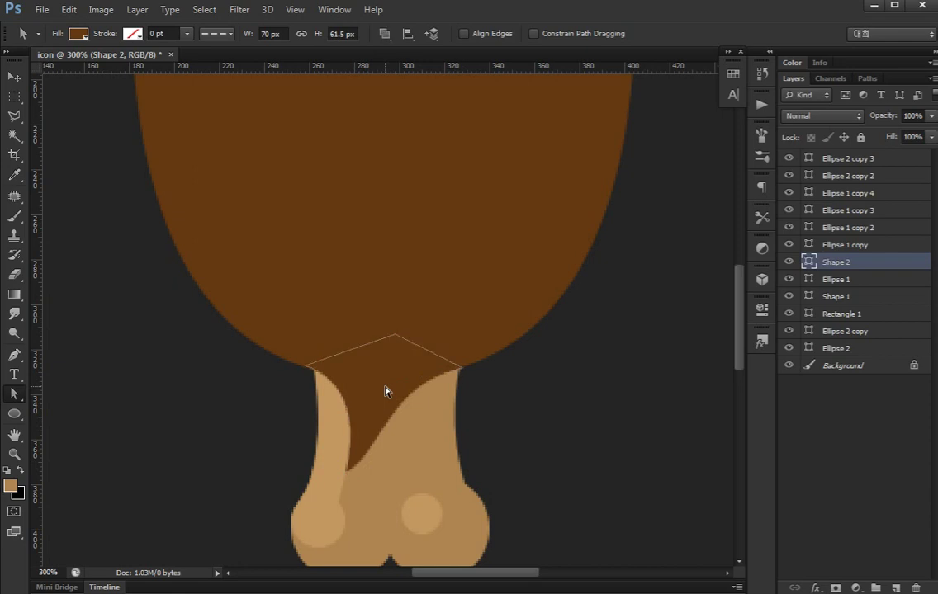
key(ctrl+minus)
key(ctrl+minus)
key(ctrl+plus)
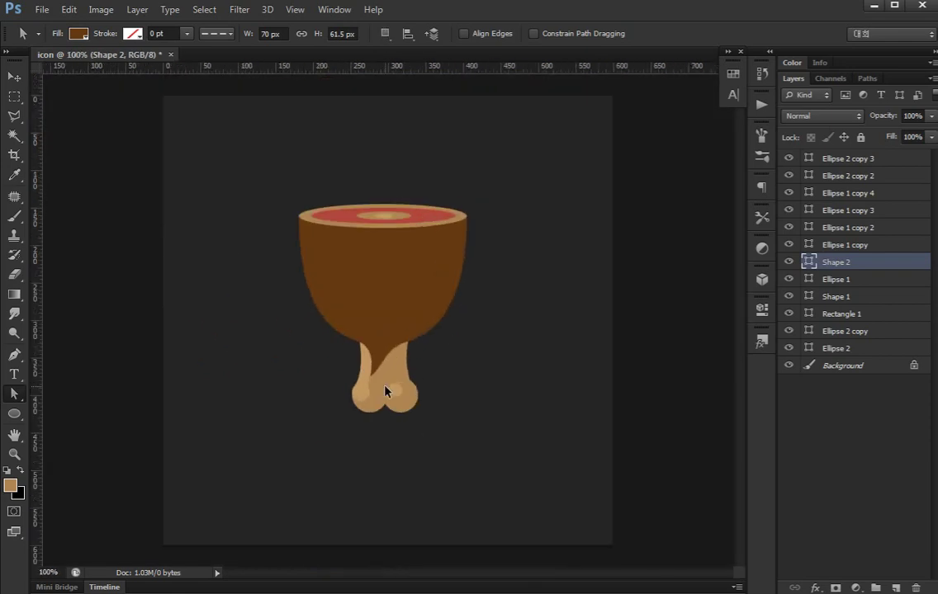
key(v)
key(ctrl+plus)
key(ctrl+plus)
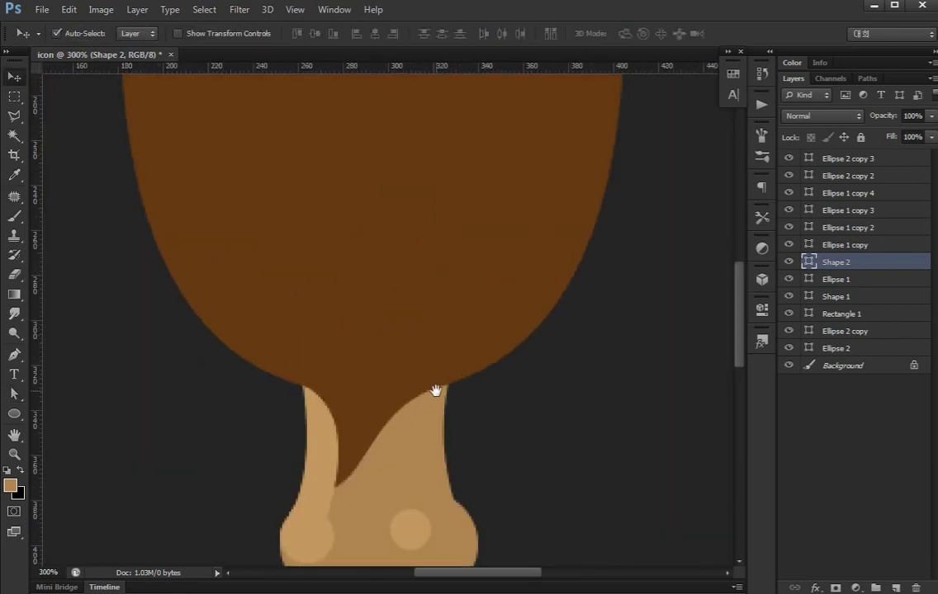
Draw a tall thin rectangle down the bone with the Rectangle Tool.
scroll(436, 390, down, 2)
click(408, 417)
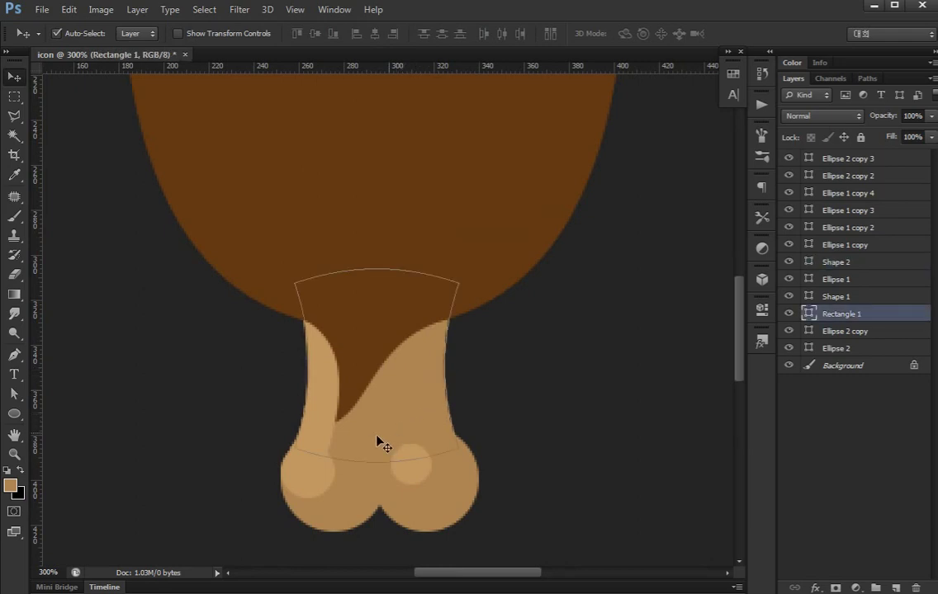
click(357, 364)
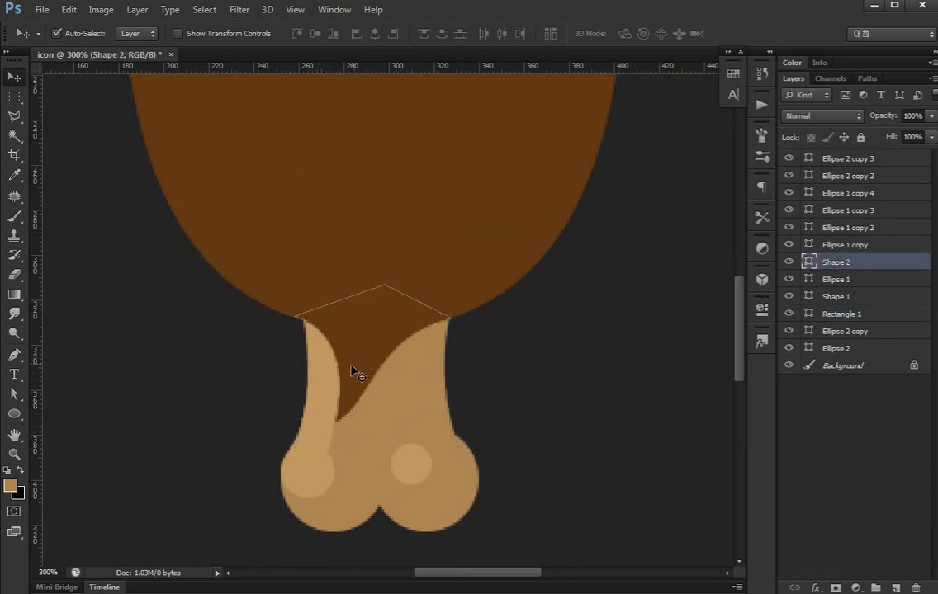
click(352, 418)
click(368, 373)
right_click(15, 415)
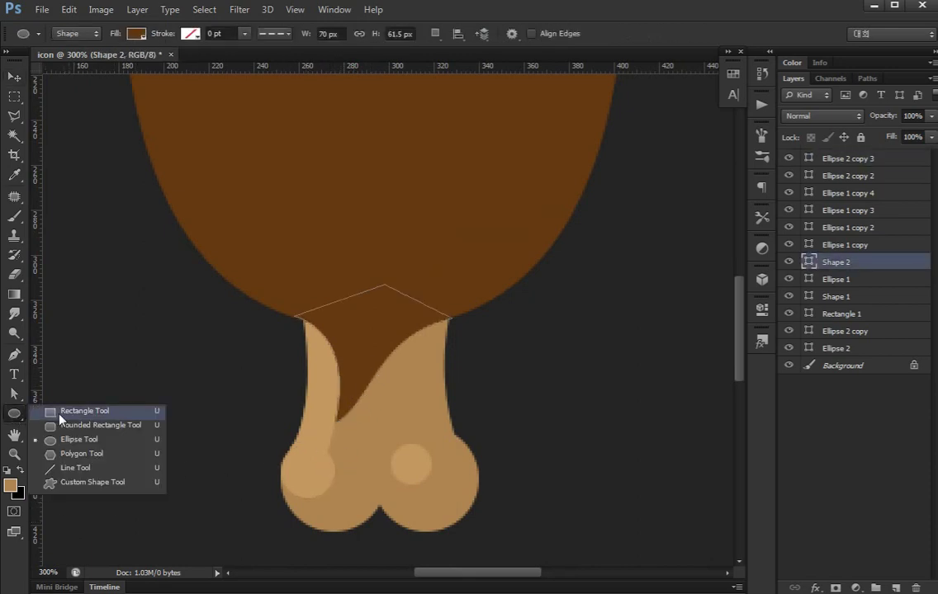
click(52, 410)
mouse_move(382, 319)
mouse_down()
mouse_move(398, 468)
mouse_move(412, 494)
mouse_up()
Fill the thin rectangle with the bone's light tan and send it below the meat flap.
key(v)
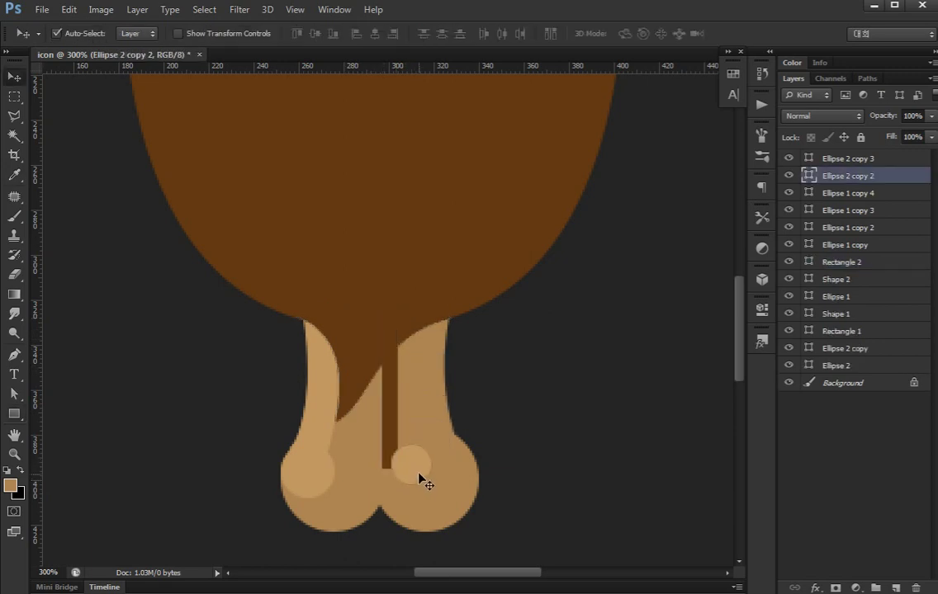
click(394, 438)
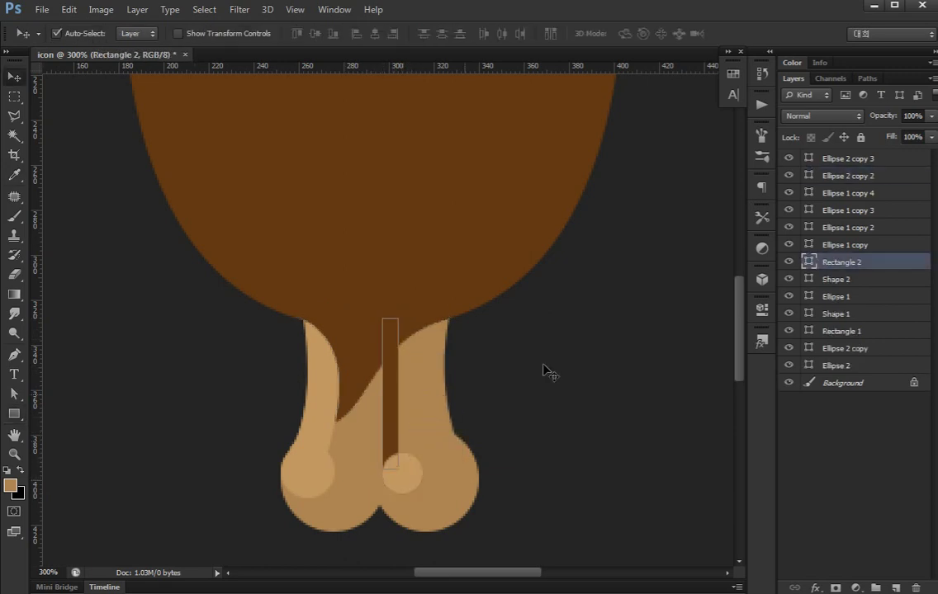
double_click(809, 263)
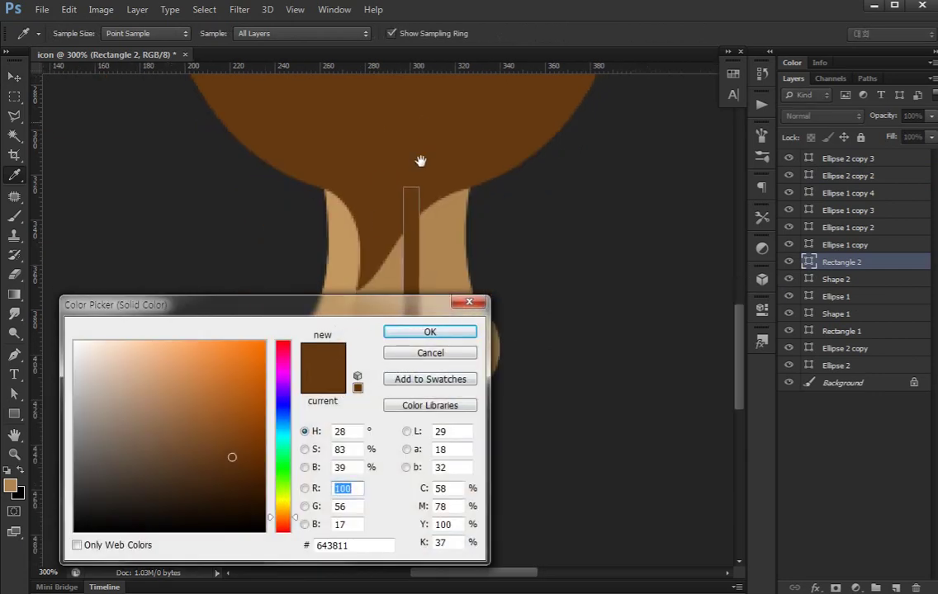
click(342, 247)
key(Return)
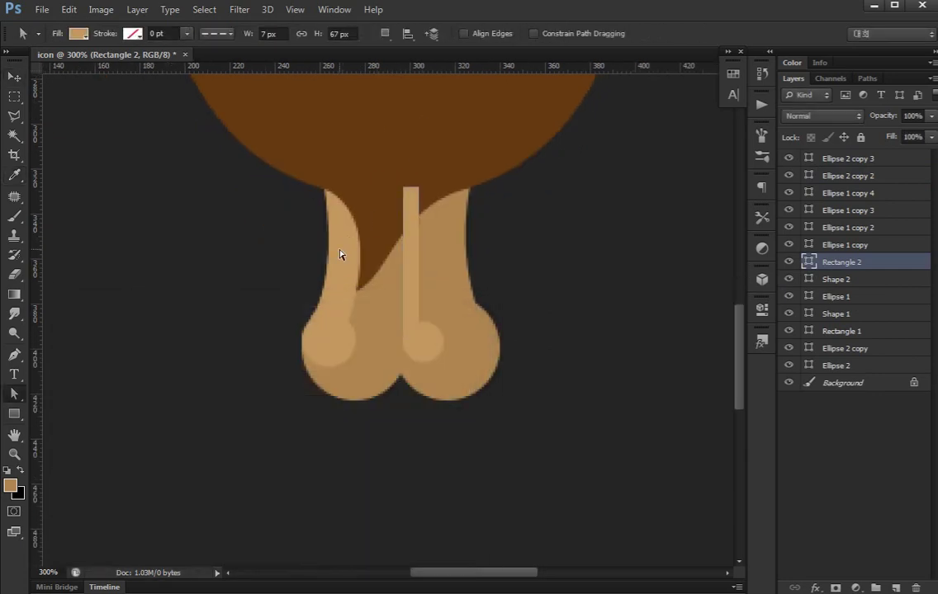
key(ctrl+bracketleft)
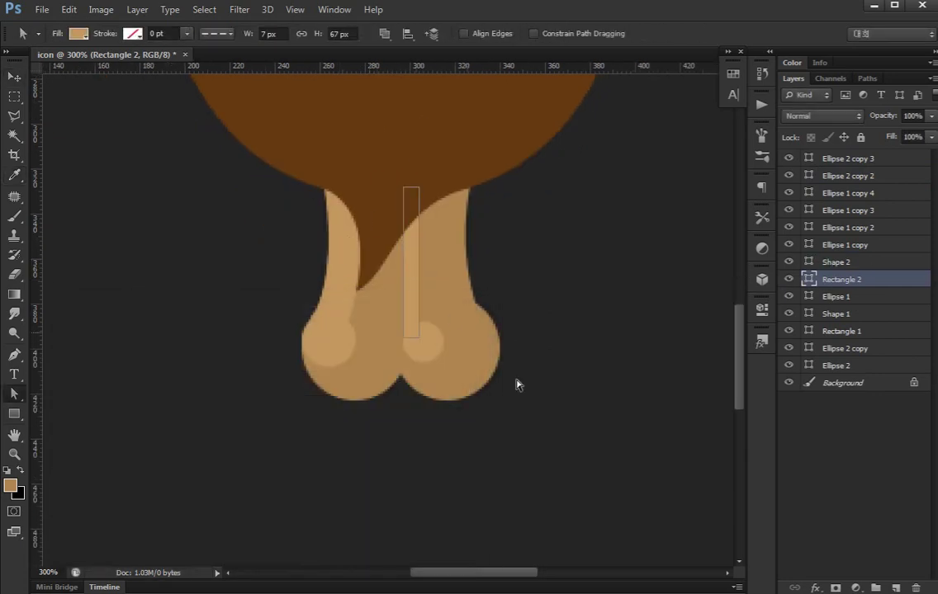
key(v)
click(836, 479)
drag(421, 315, 416, 314)
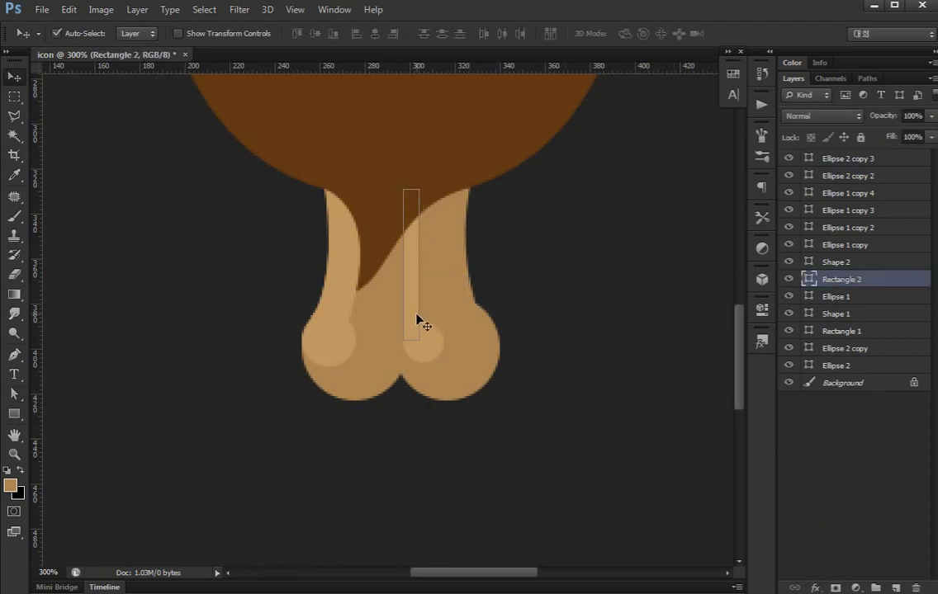
Warp the thin stripe so it bends gently down the bone's shaft.
key(a)
key(ctrl+minus)
key(ctrl+minus)
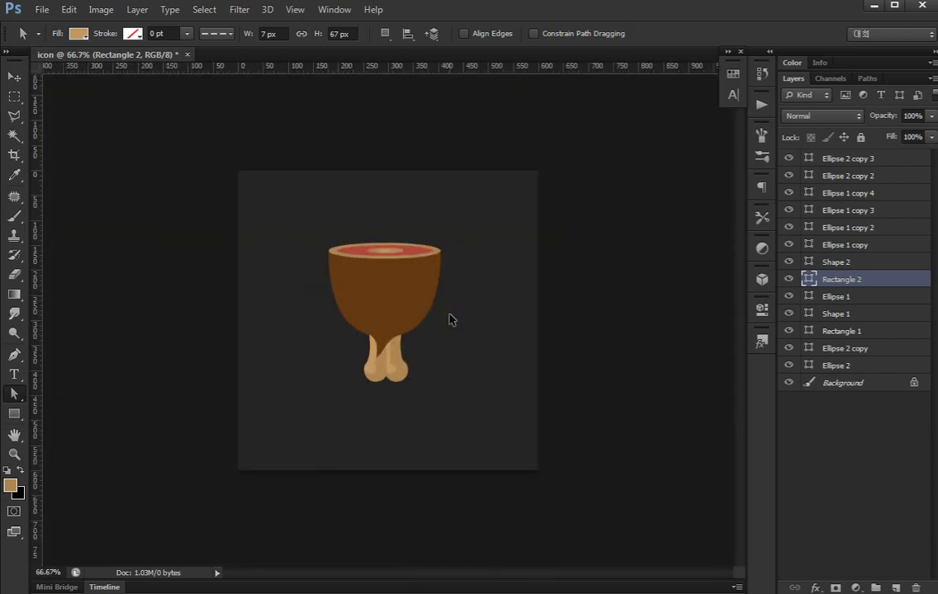
key(ctrl+plus)
key(ctrl+plus)
key(ctrl+plus)
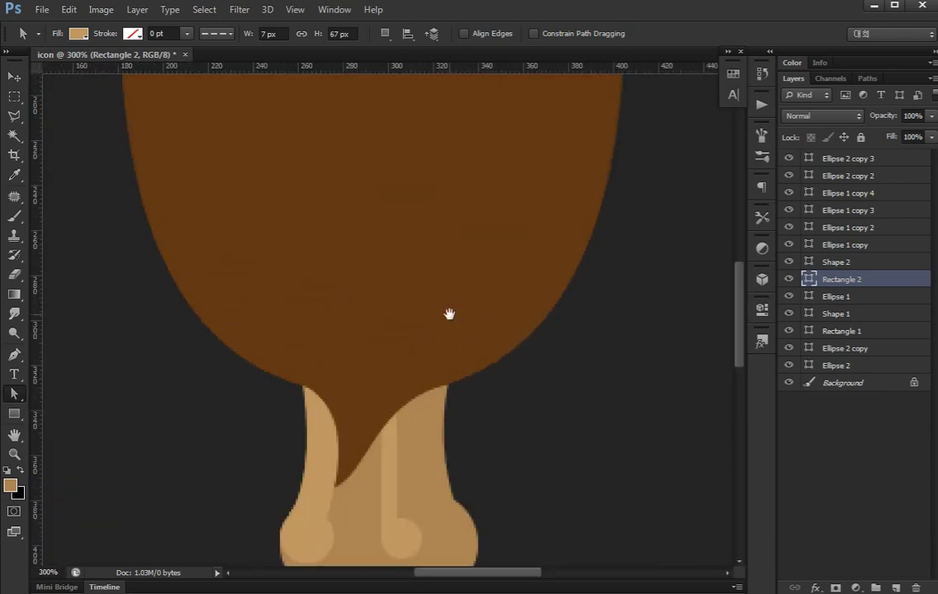
drag(449, 312, 441, 223)
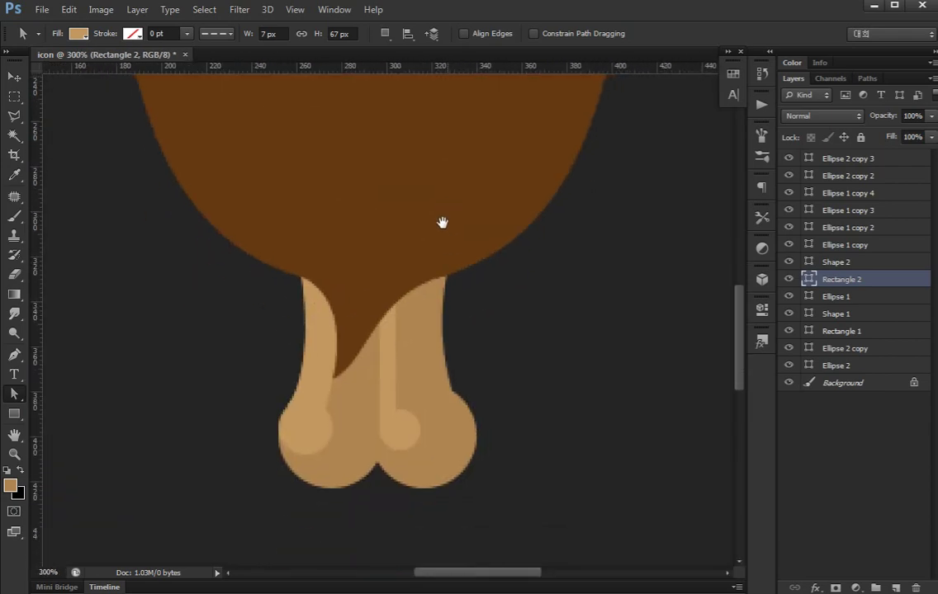
key(ctrl+t)
right_click(389, 375)
click(392, 485)
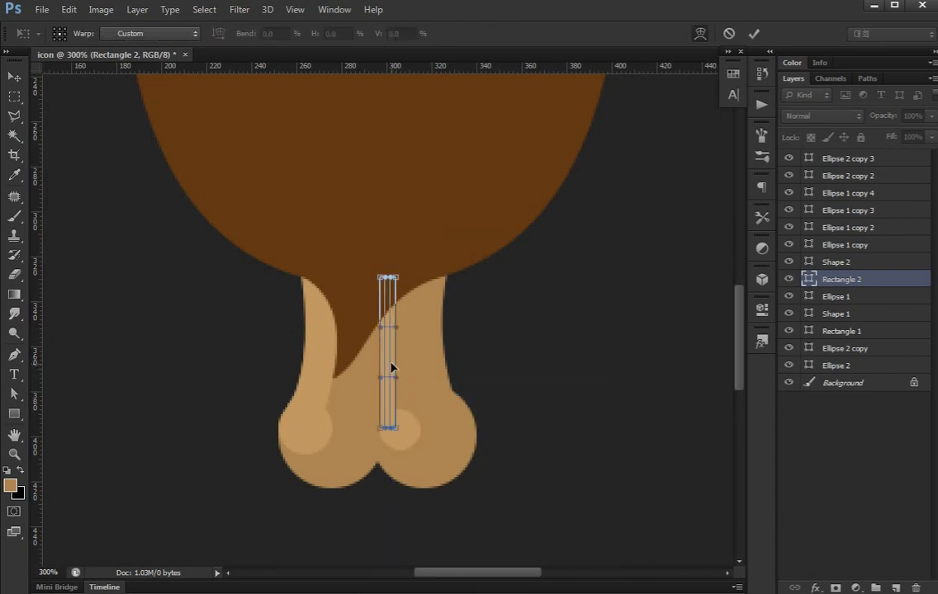
drag(393, 366, 388, 362)
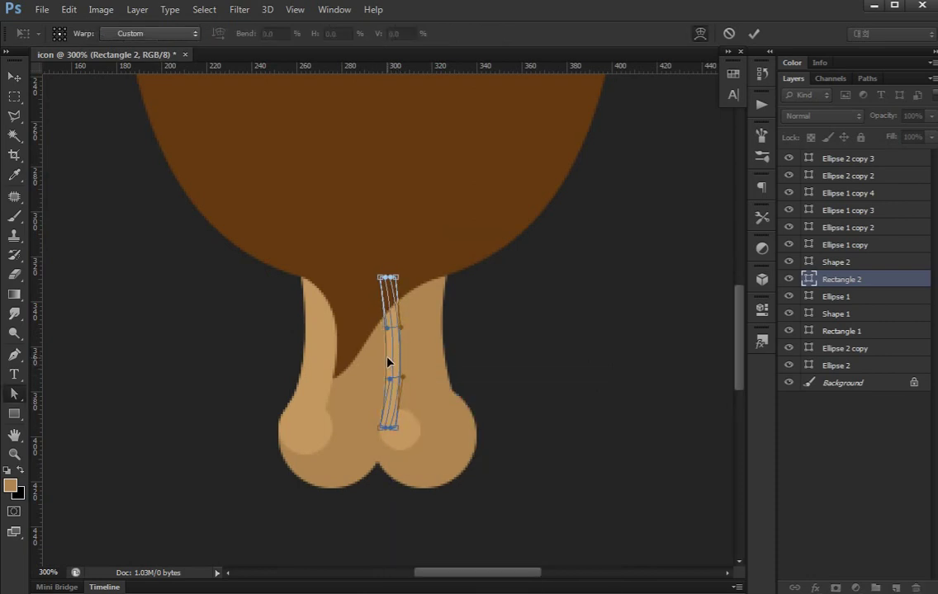
key(Return)
key(ctrl+0)
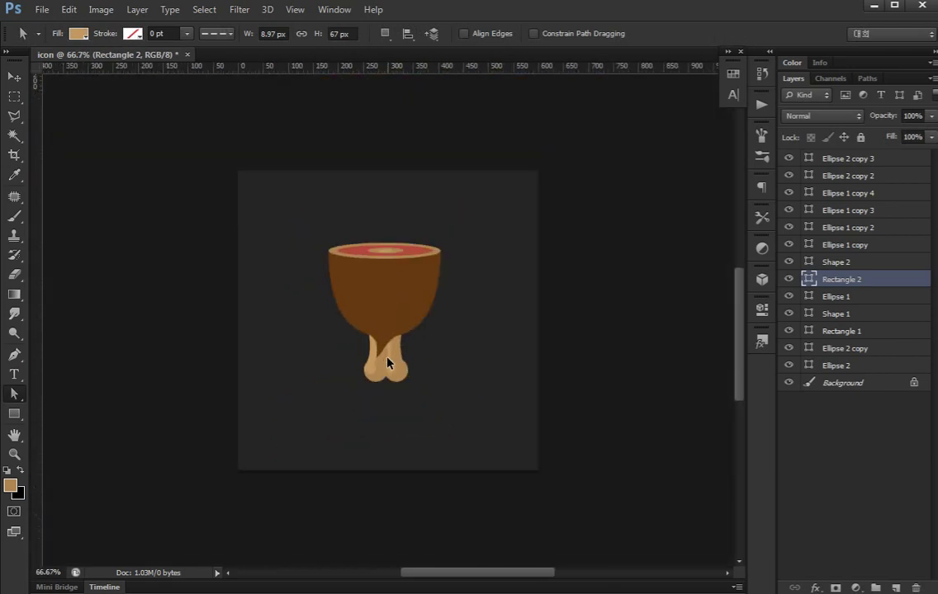
key(ctrl+1)
key(v)
click(392, 266)
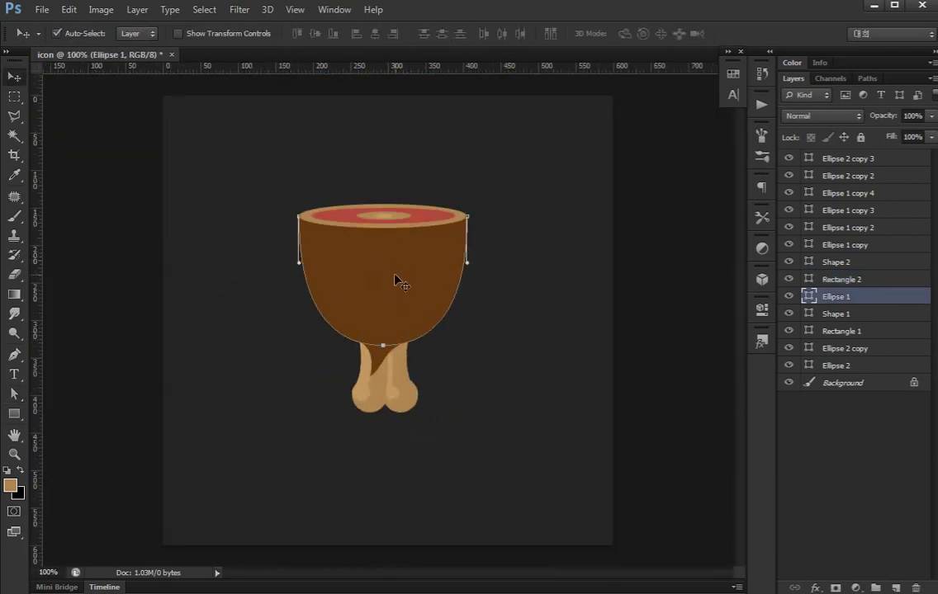
Duplicate the meat shape, shrink it to about 164×126 px toward the upper-left, and give it a lighter brown.
key(a)
key(ctrl+plus)
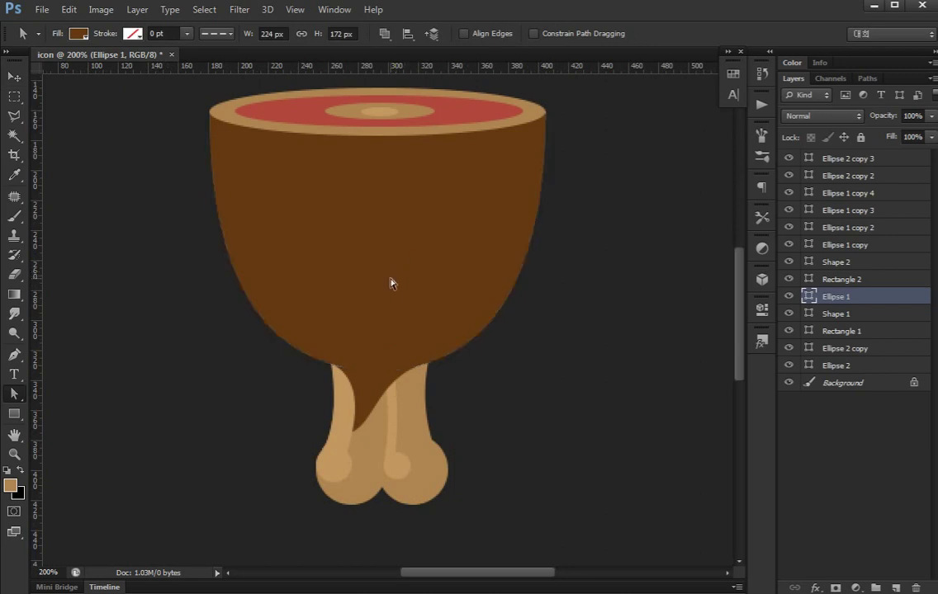
key(ctrl+j)
key(ctrl+t)
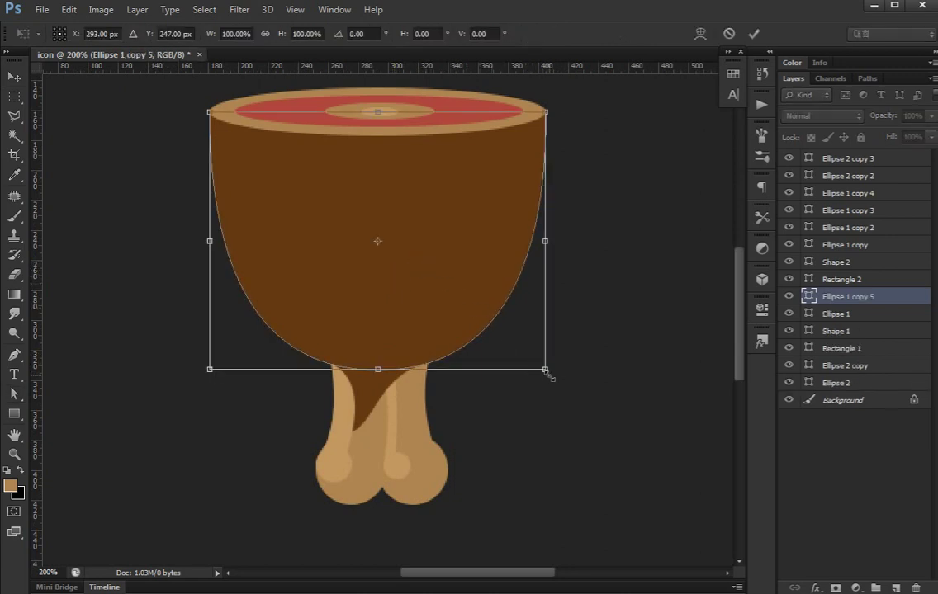
drag(546, 371, 475, 285)
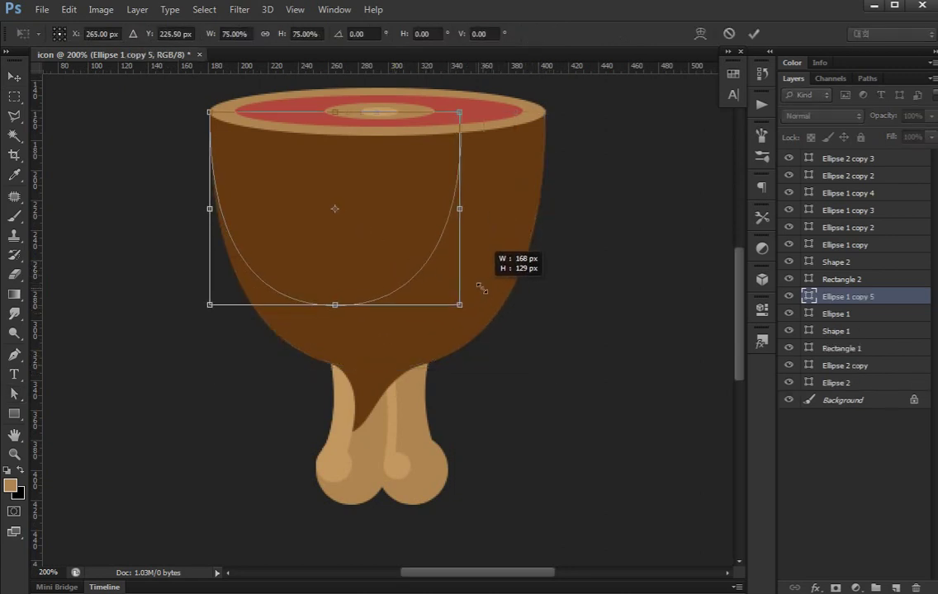
drag(475, 286, 477, 284)
key(Return)
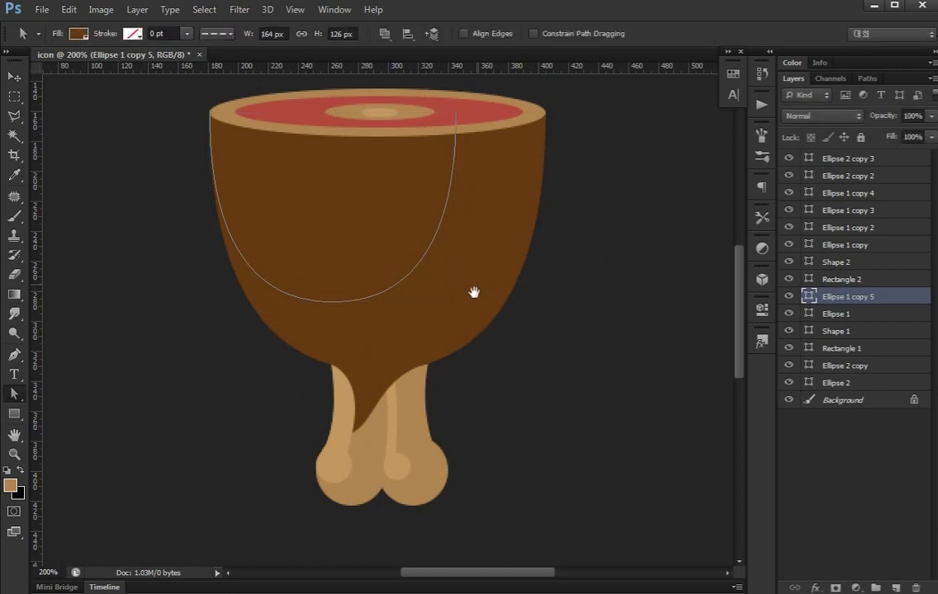
double_click(795, 298)
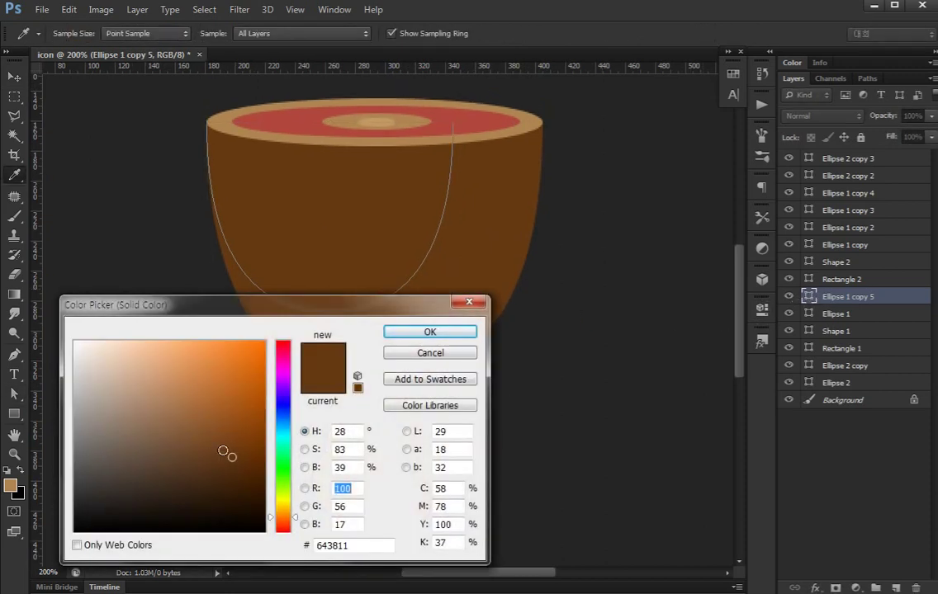
click(226, 447)
key(Return)
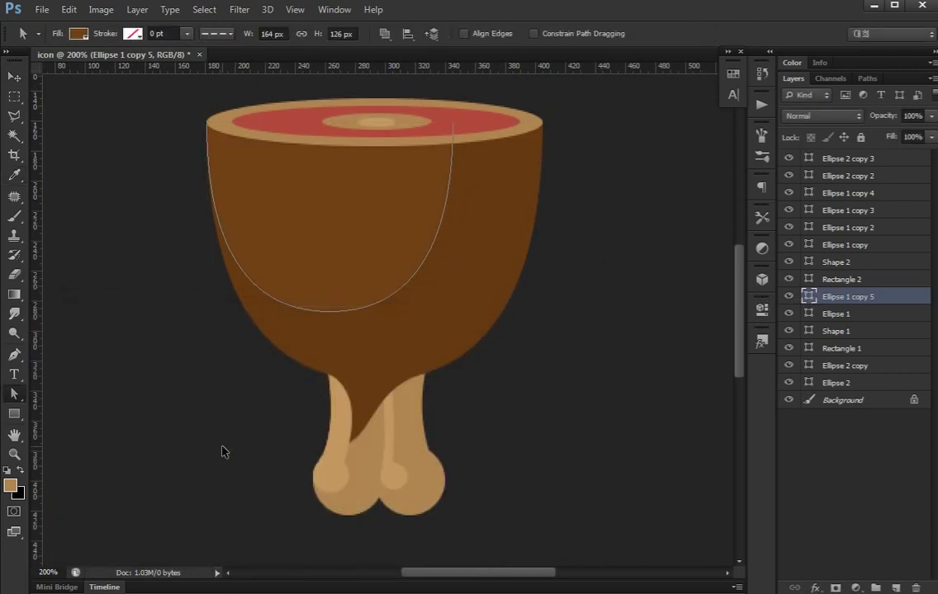
Duplicate that shading shape, shrink it further into the upper-left, and fill it with #7b491d.
key(ctrl+j)
key(ctrl+t)
mouse_move(452, 311)
mouse_down()
mouse_move(418, 281)
mouse_move(409, 257)
mouse_up()
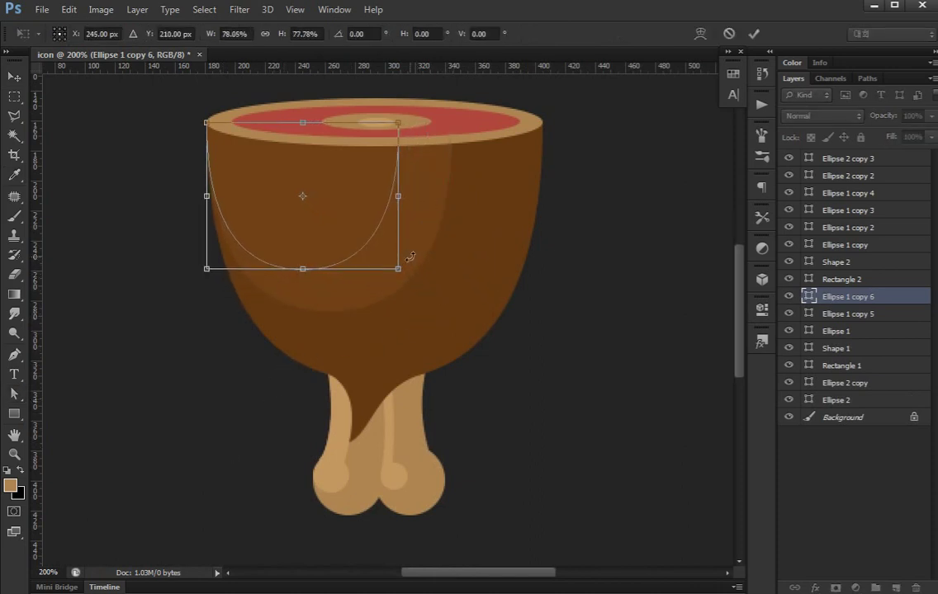
key(Return)
key(Return)
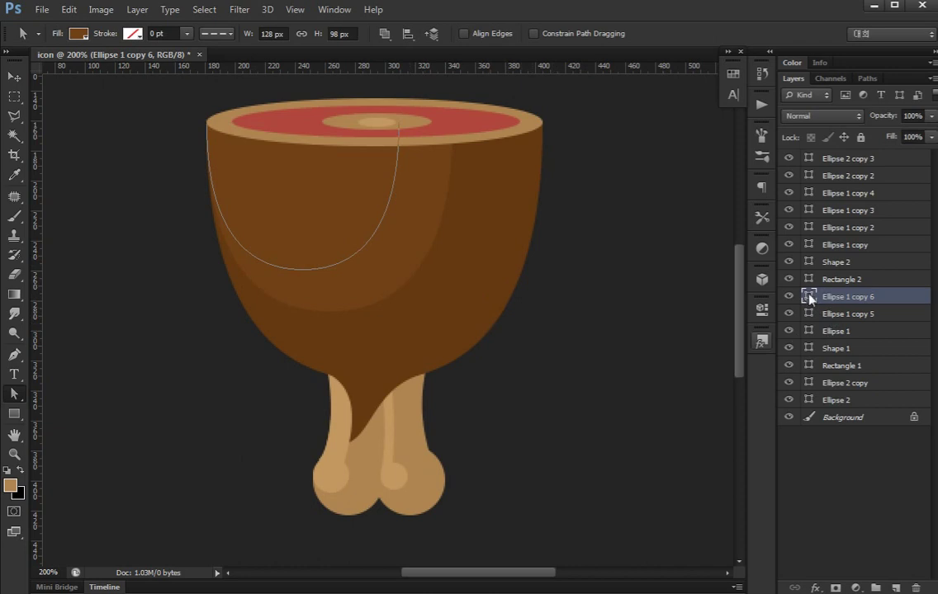
double_click(807, 297)
click(219, 440)
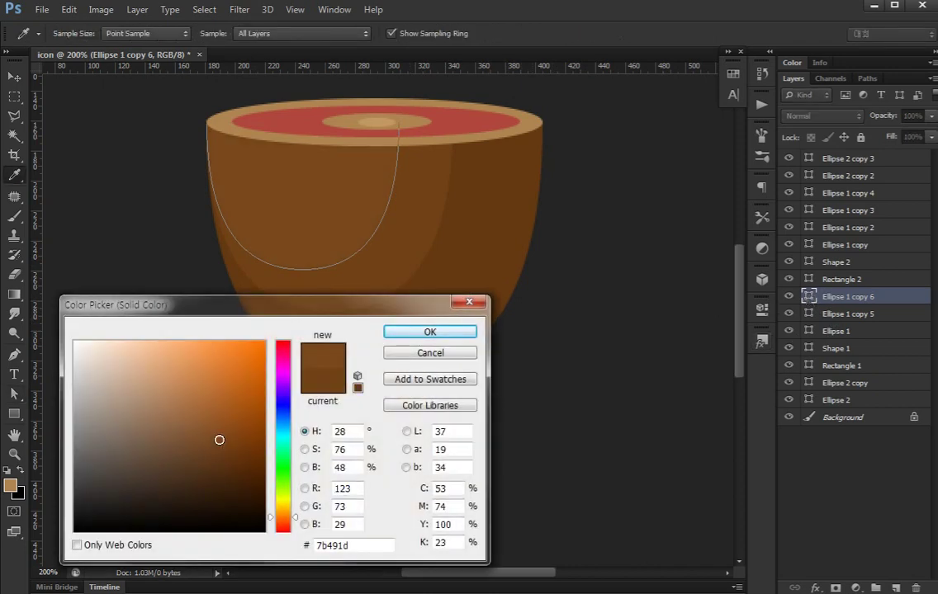
key(Return)
scroll(438, 390, up, 3)
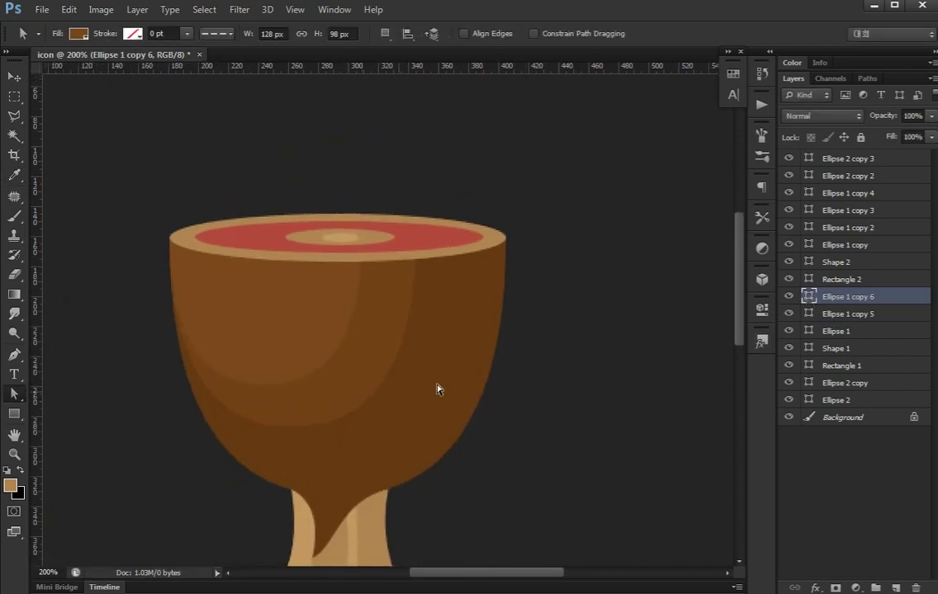
Shrink the smaller shading shape slightly more and nudge it into place.
key(v)
click(363, 376)
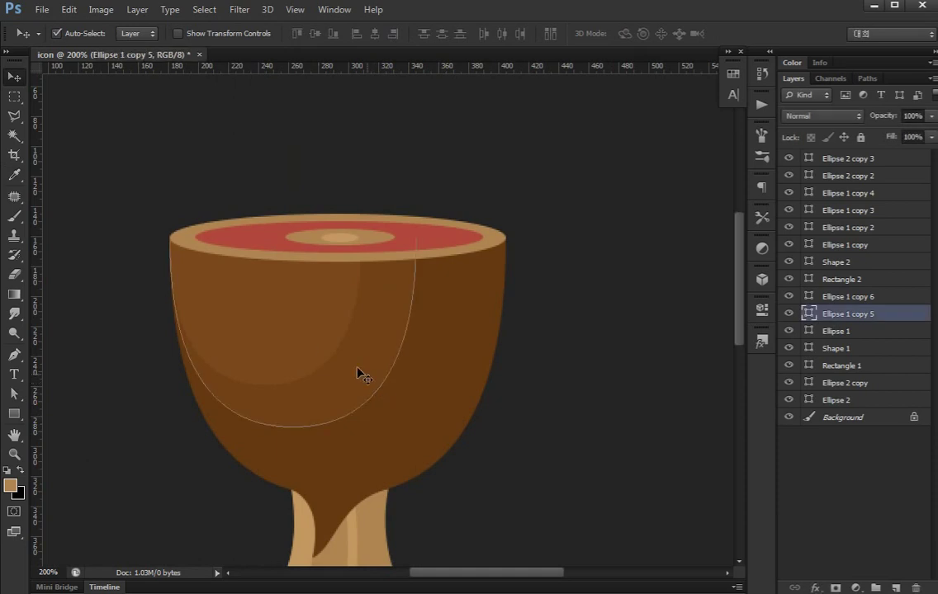
shift+click(314, 353)
click(812, 297)
key(ctrl+t)
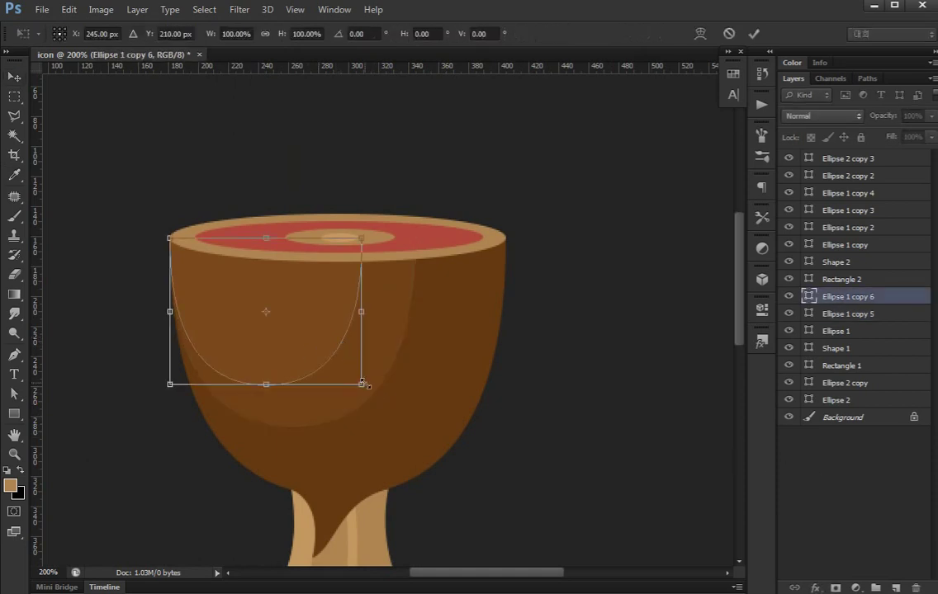
drag(364, 387, 355, 374)
key(Return)
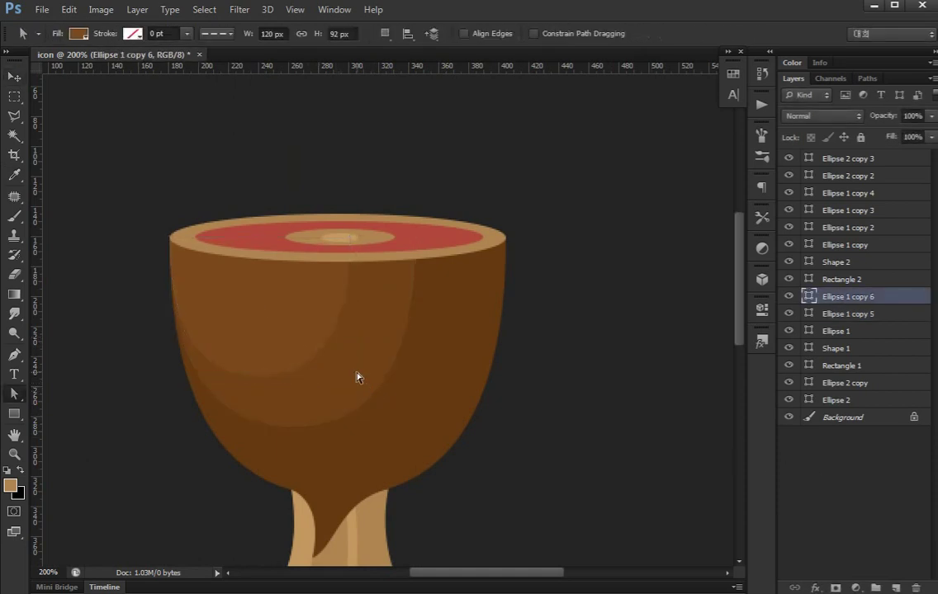
drag(347, 309, 341, 321)
key(v)
click(441, 254)
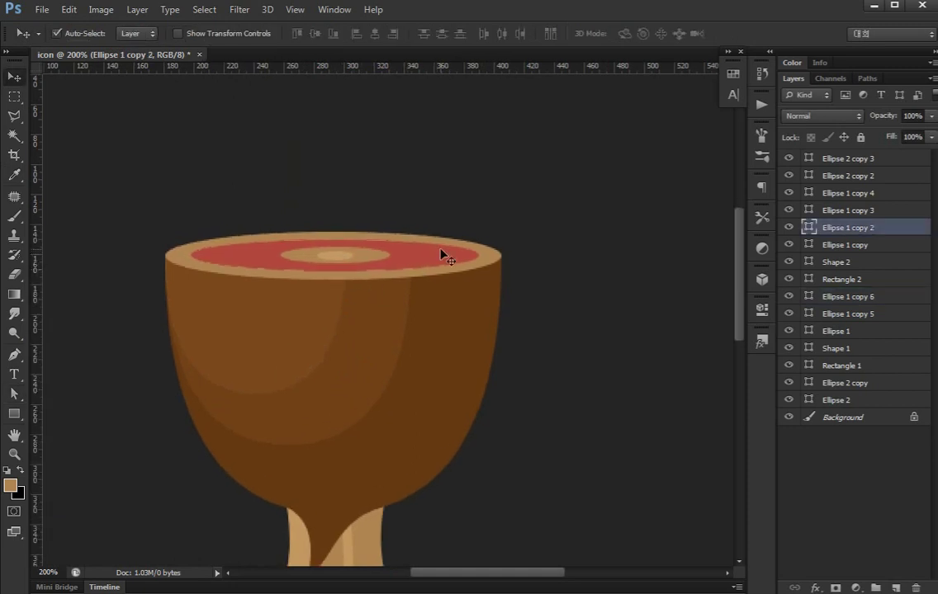
Change the red cut-top fill from #b1473e to a deeper #aa2d23.
double_click(809, 228)
drag(209, 408, 226, 404)
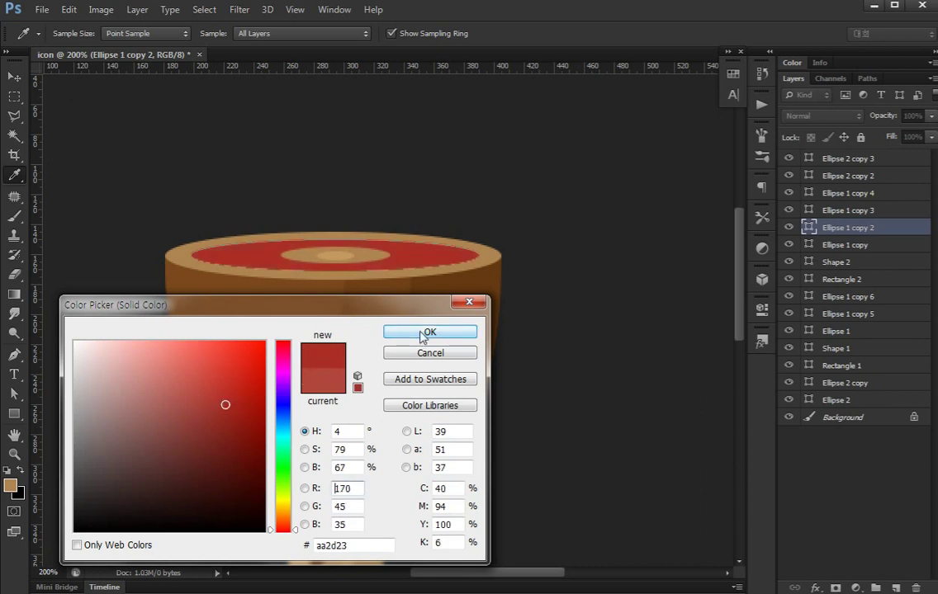
click(425, 331)
click(842, 492)
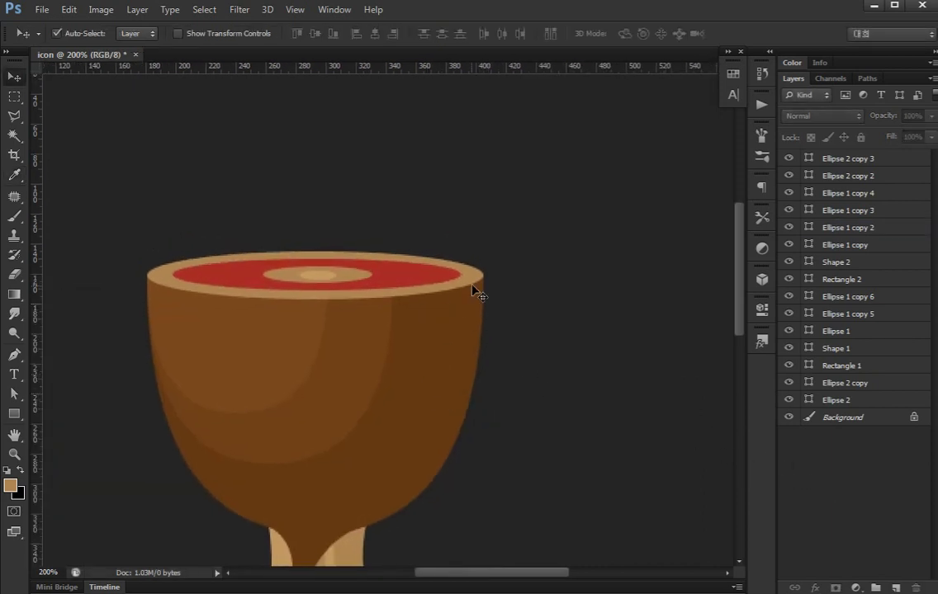
Duplicate the tan top ellipse to the top of the stack, lighten it, and shrink it onto the cut top's left side.
click(476, 273)
key(ctrl+j)
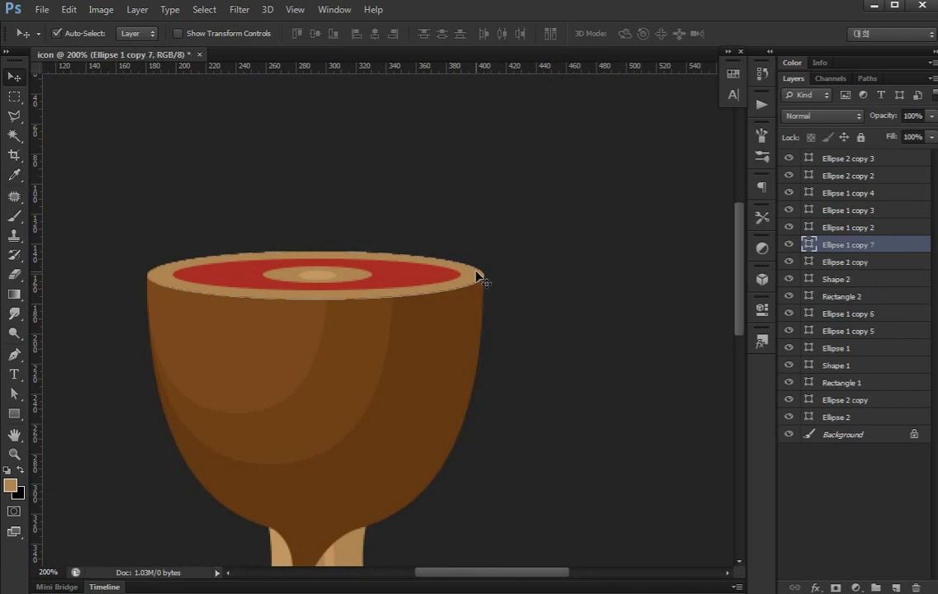
key(ctrl+shift+bracketright)
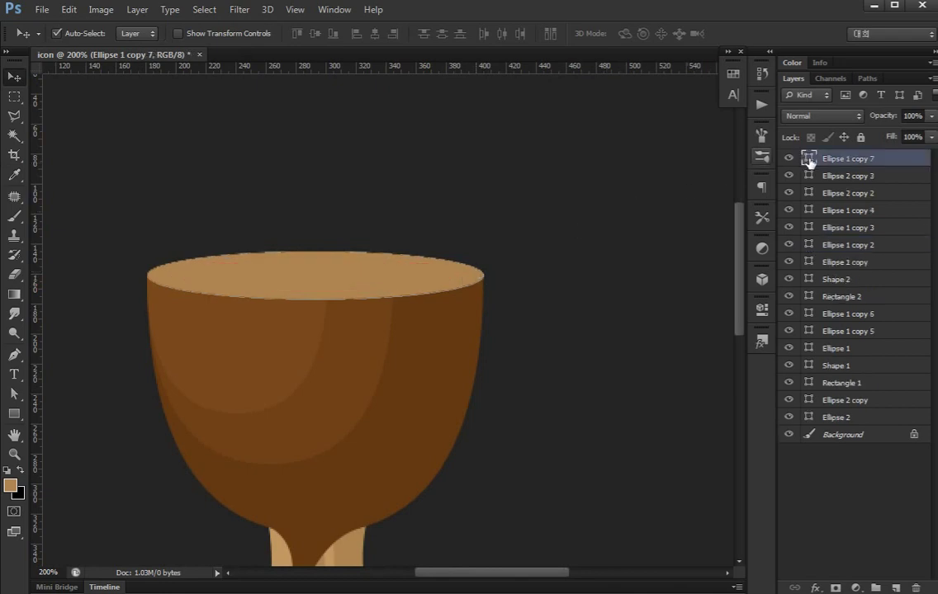
double_click(809, 158)
drag(178, 396, 176, 391)
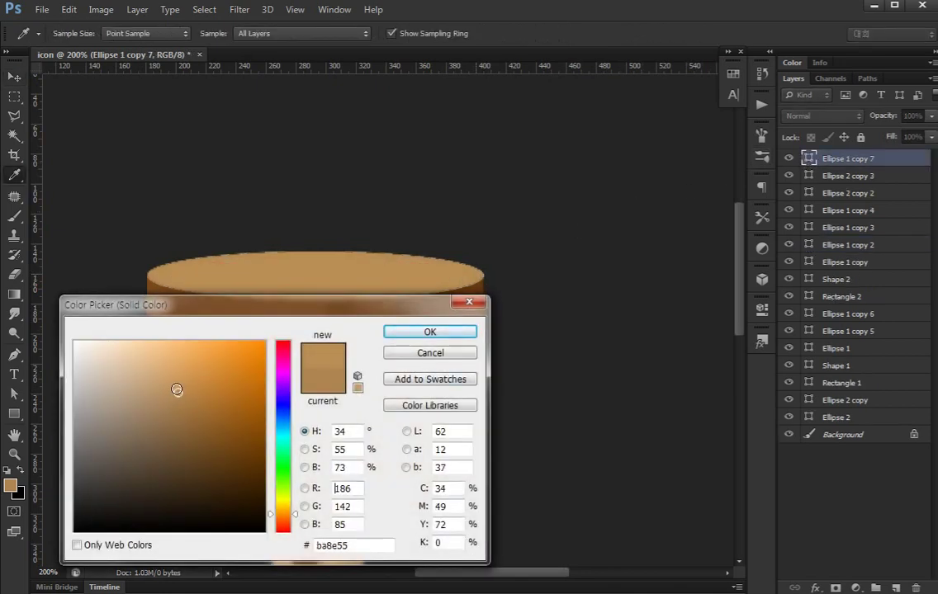
click(458, 331)
key(ctrl+t)
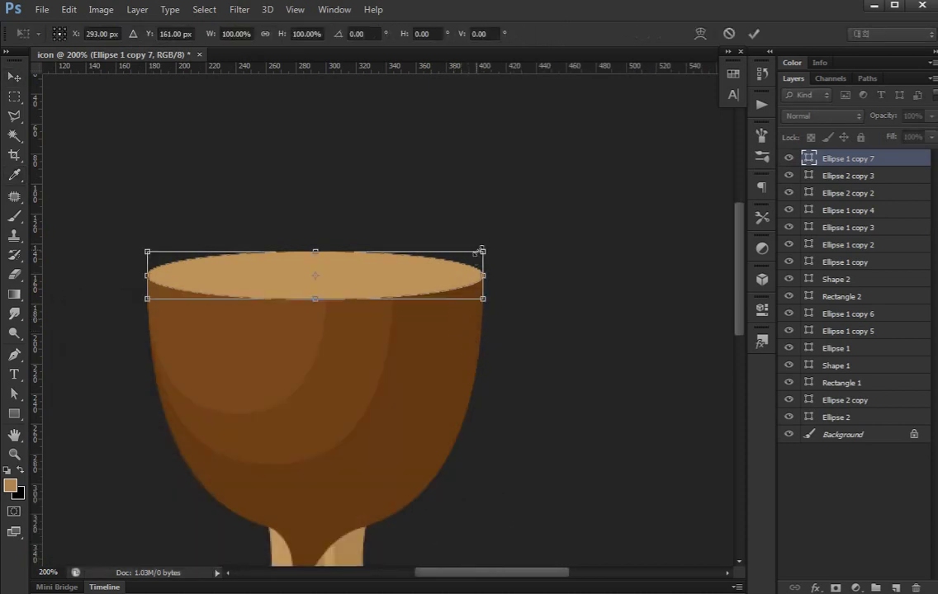
drag(487, 249, 373, 267)
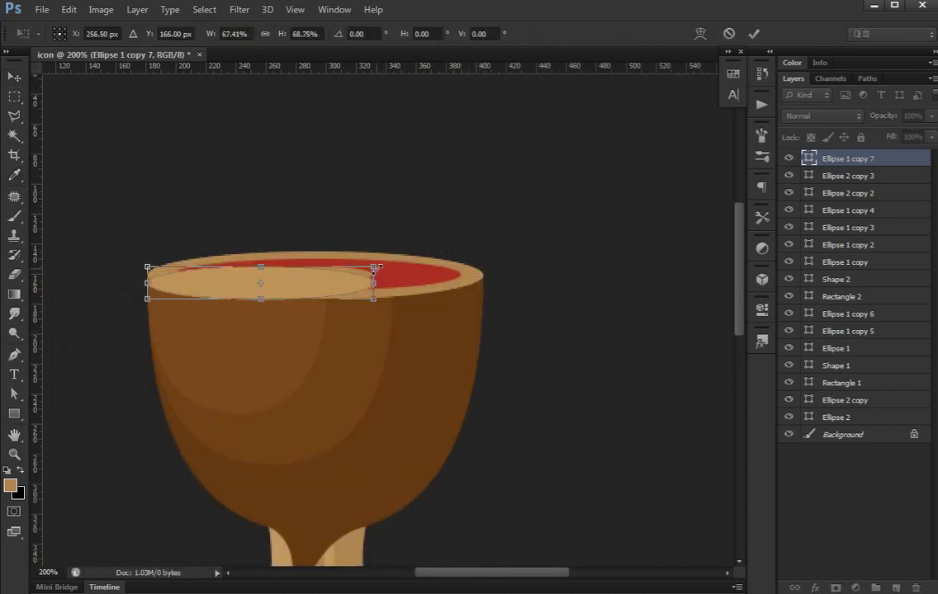
key(Return)
key(Up)
key(Up)
key(Up)
key(Up)
key(Up)
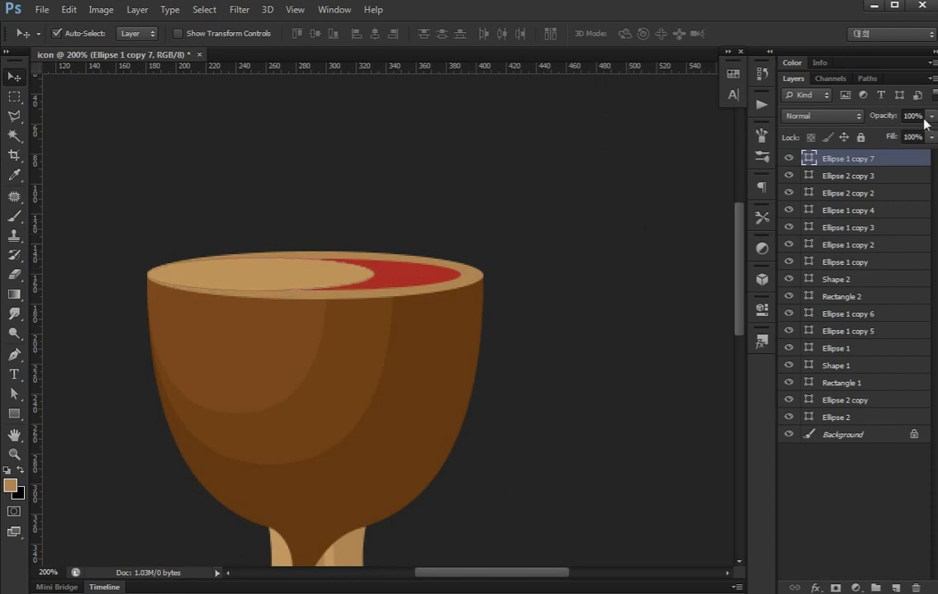
Give the highlight a slightly lighter tan and 41% layer opacity.
double_click(814, 159)
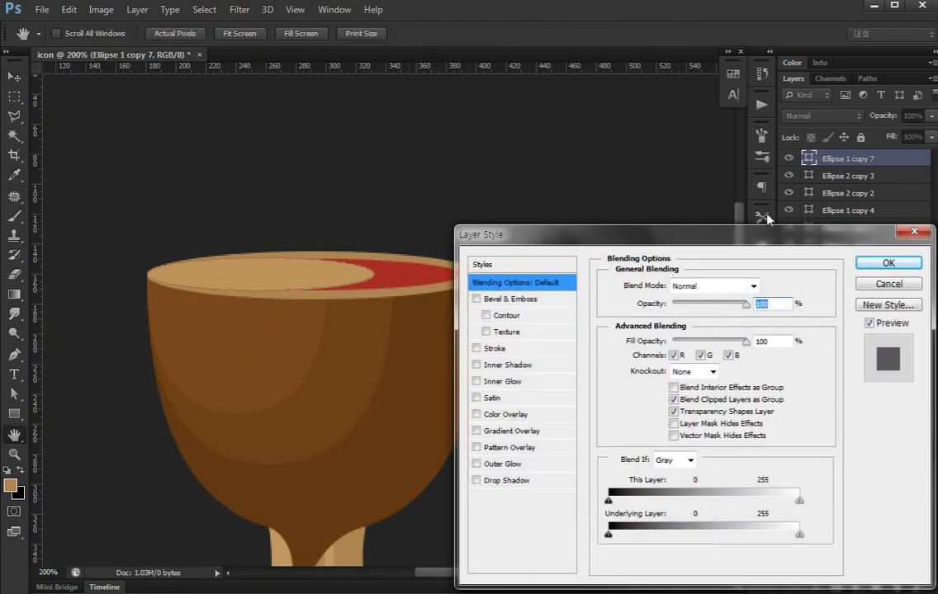
click(887, 283)
double_click(809, 158)
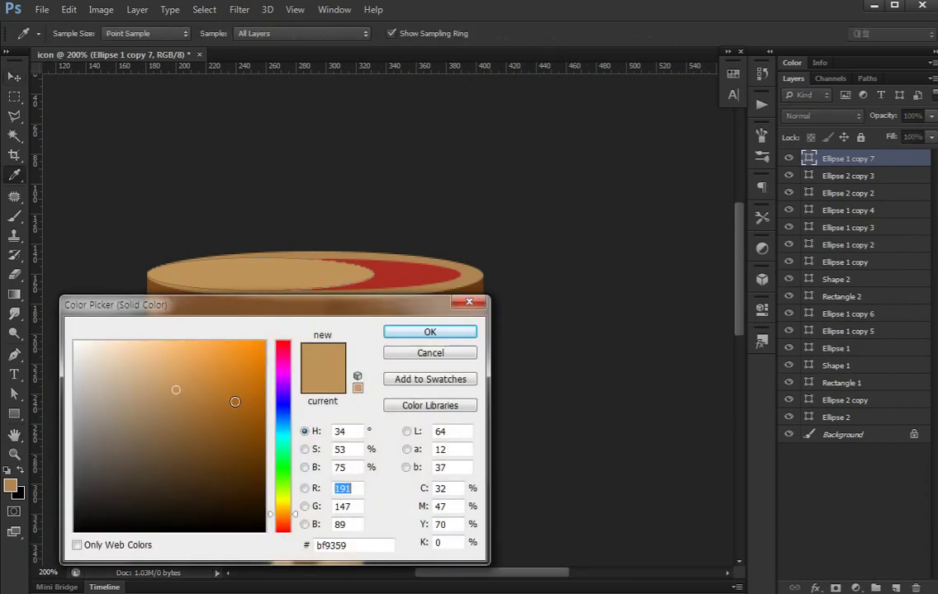
click(167, 378)
click(428, 332)
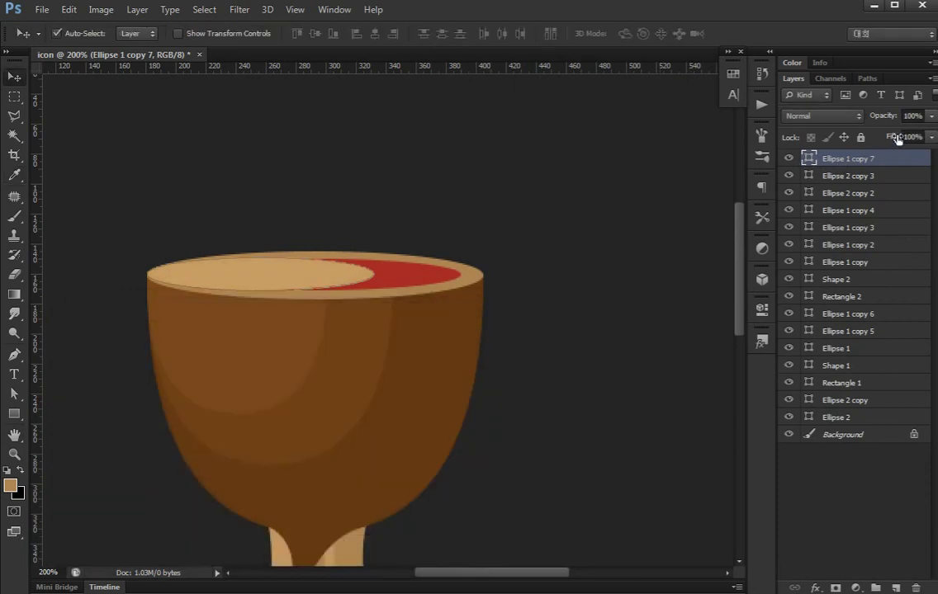
drag(930, 117, 886, 133)
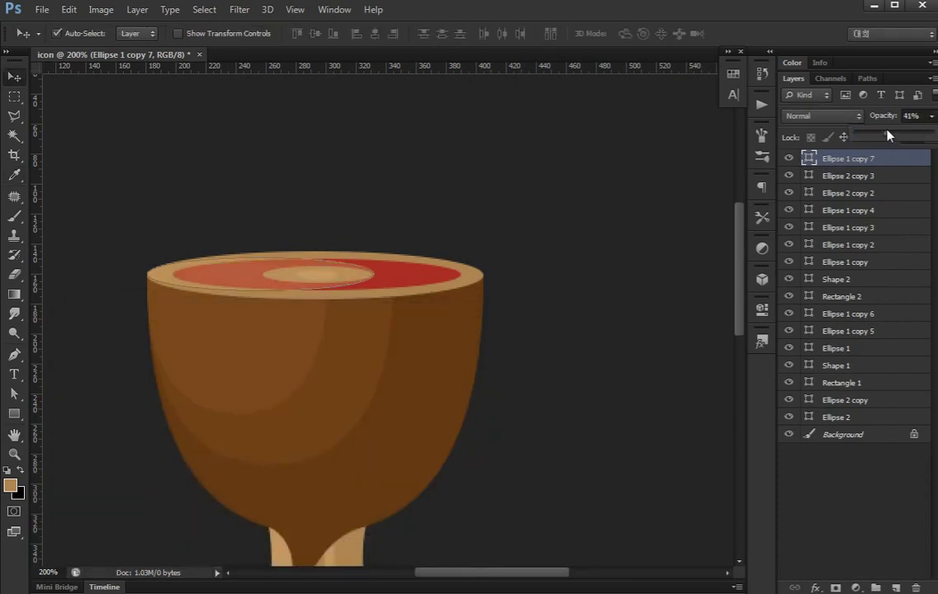
click(884, 489)
Narrow the highlight to about 101 px wide.
click(265, 281)
key(ctrl+t)
drag(375, 273, 298, 276)
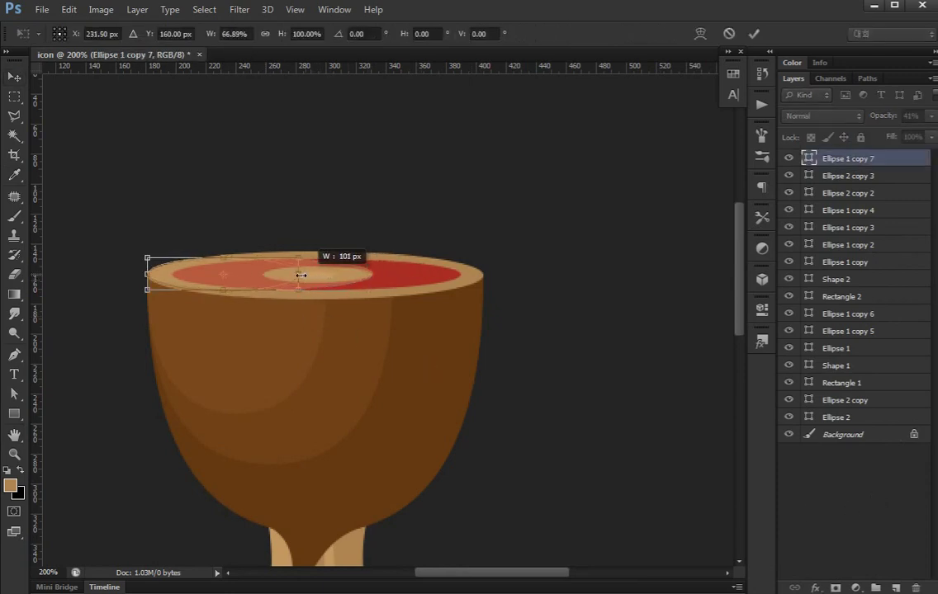
key(Return)
key(a)
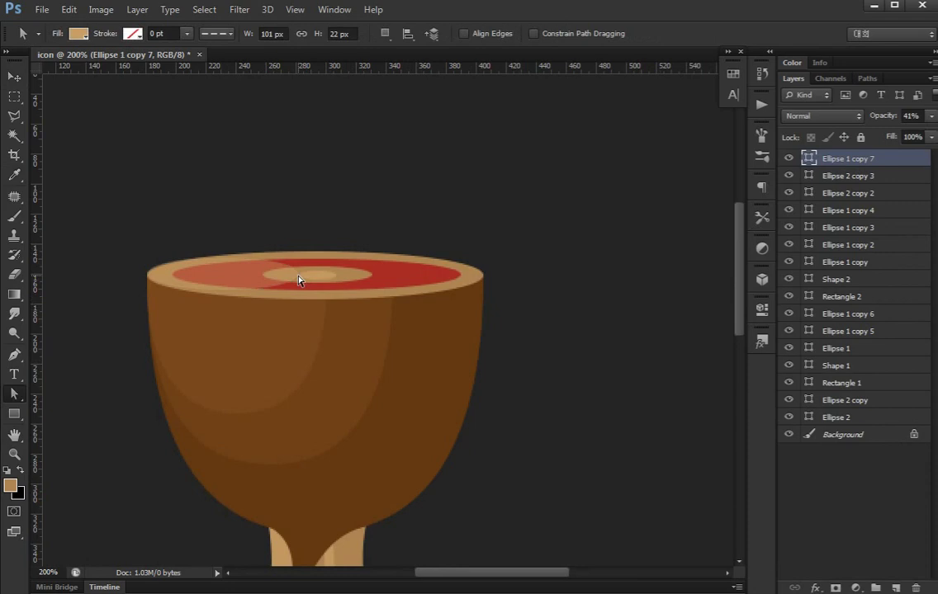
key(v)
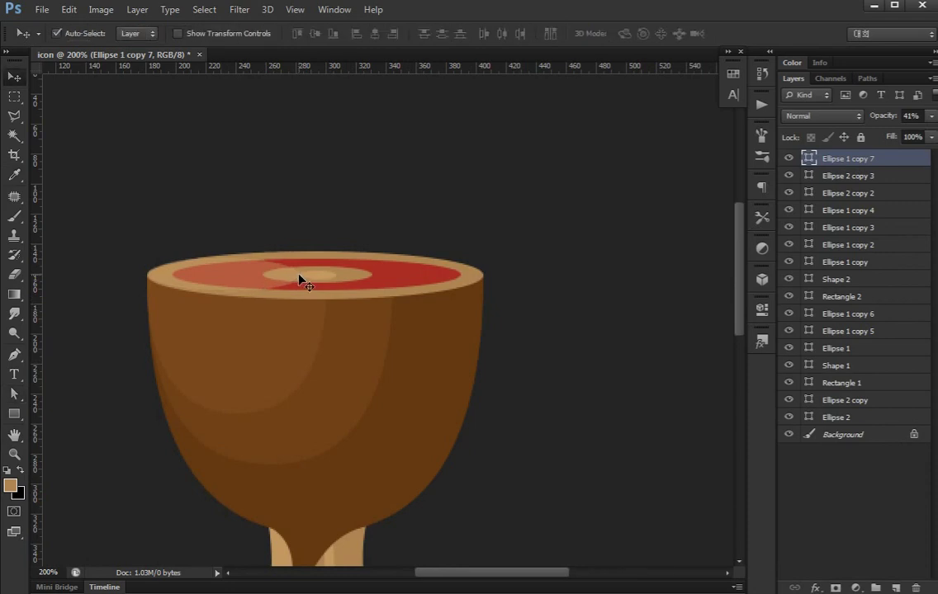
Duplicate the highlight, scale it to about 72%, nudge it down 2 px, and narrow it to about 65 px.
key(ctrl+j)
key(ctrl+t)
drag(299, 291, 261, 280)
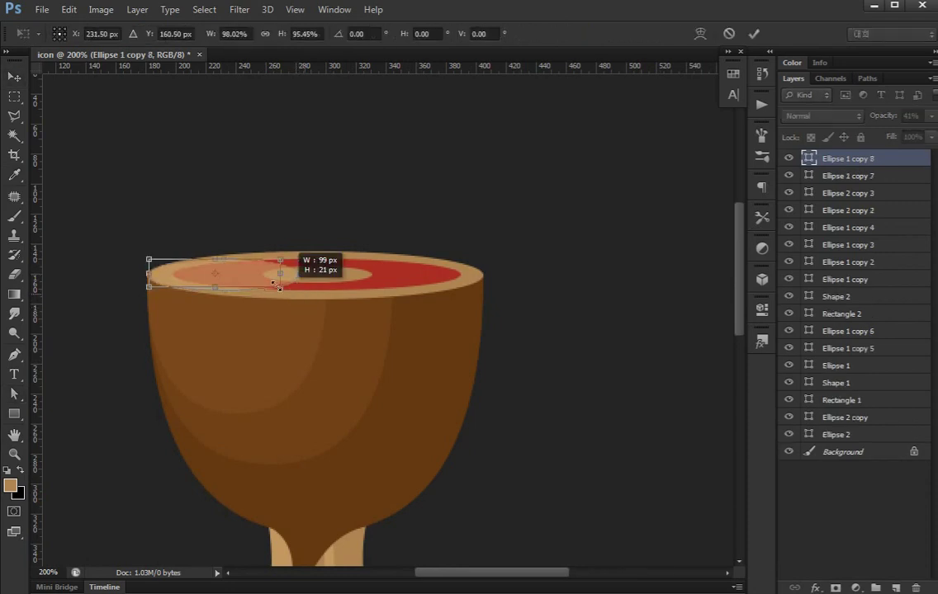
key(Down)
key(Down)
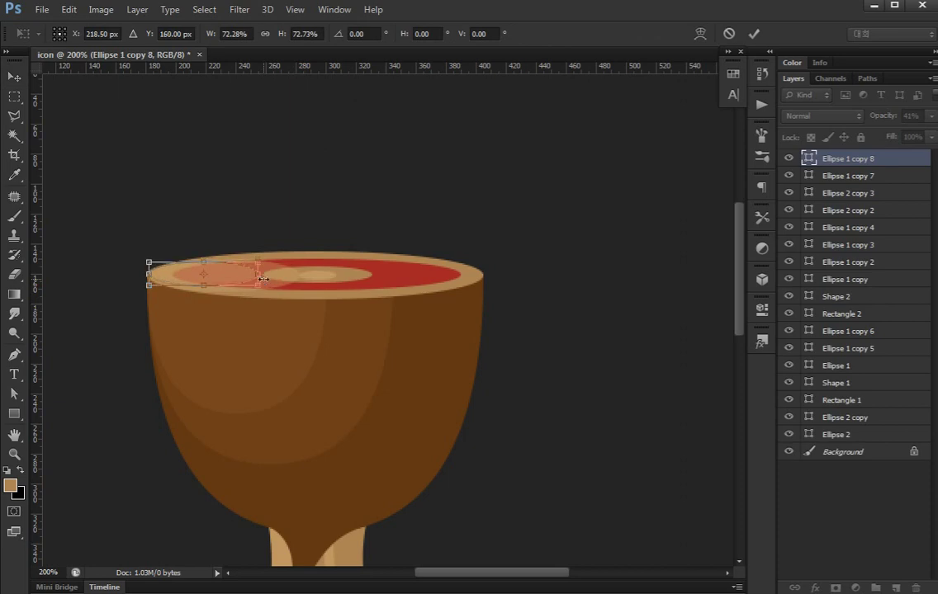
key(Return)
key(ctrl+t)
drag(259, 274, 242, 274)
key(Return)
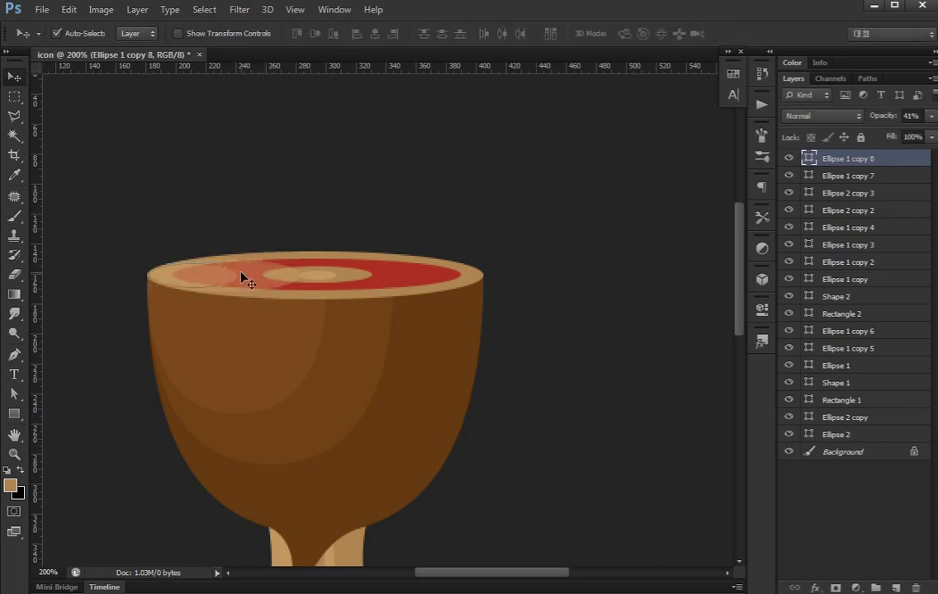
key(ctrl+minus)
key(ctrl+minus)
key(ctrl+plus)
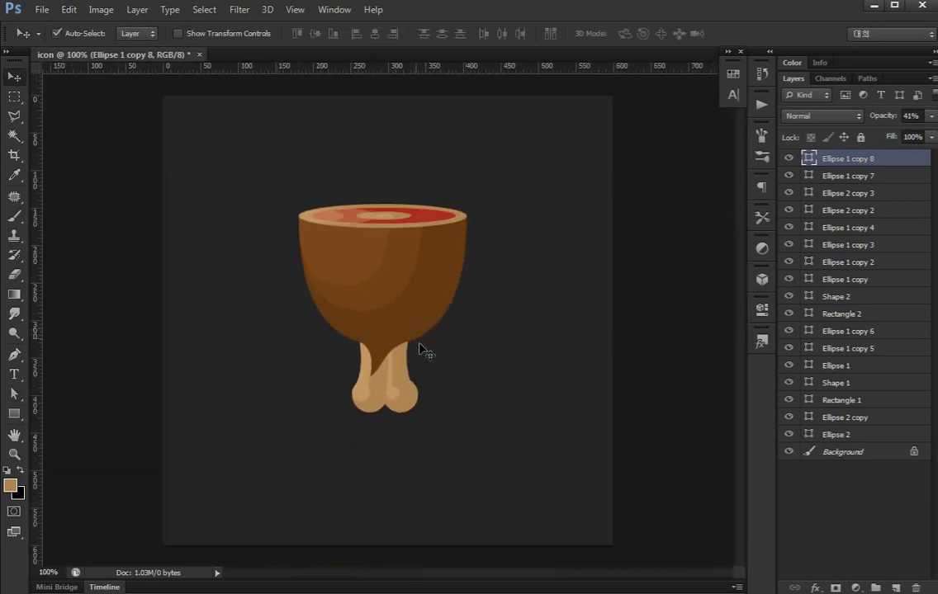
Enlarge the small circle on the lower bone knob to about 122%.
click(395, 375)
key(Delete)
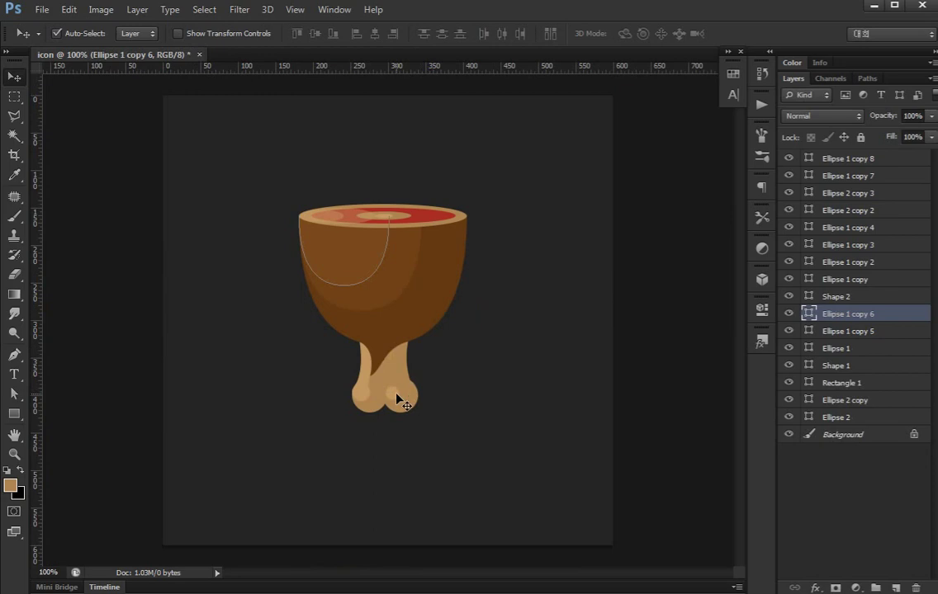
key(ctrl+z)
key(ctrl+plus)
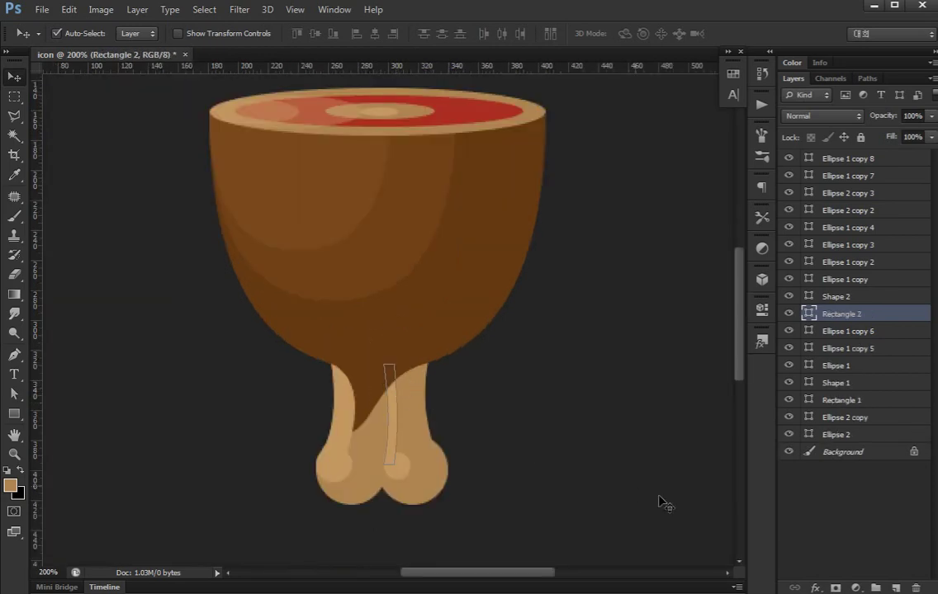
click(475, 495)
click(398, 470)
key(ctrl+t)
drag(413, 450, 421, 451)
key(Return)
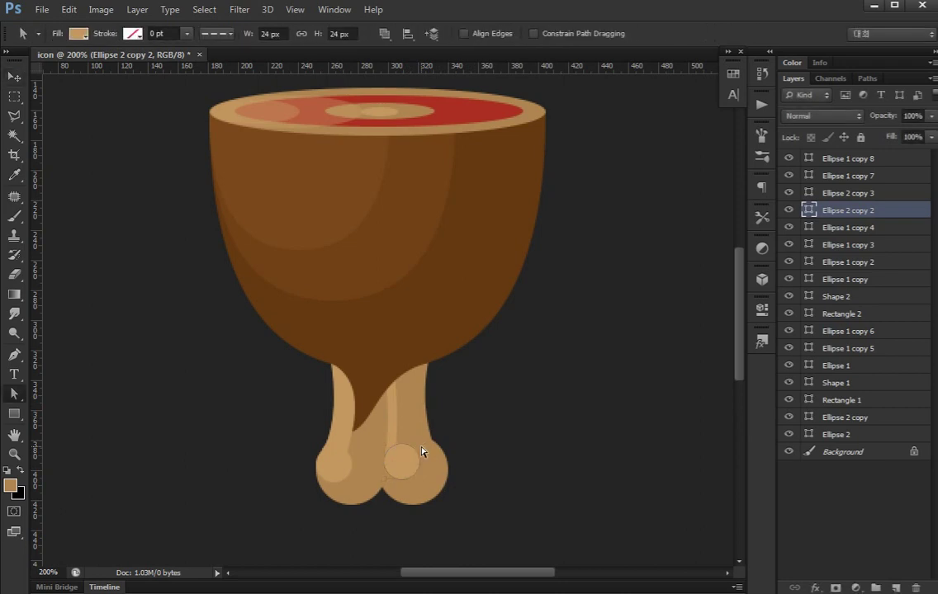
key(ctrl+minus)
key(ctrl+minus)
key(ctrl+minus)
key(ctrl+plus)
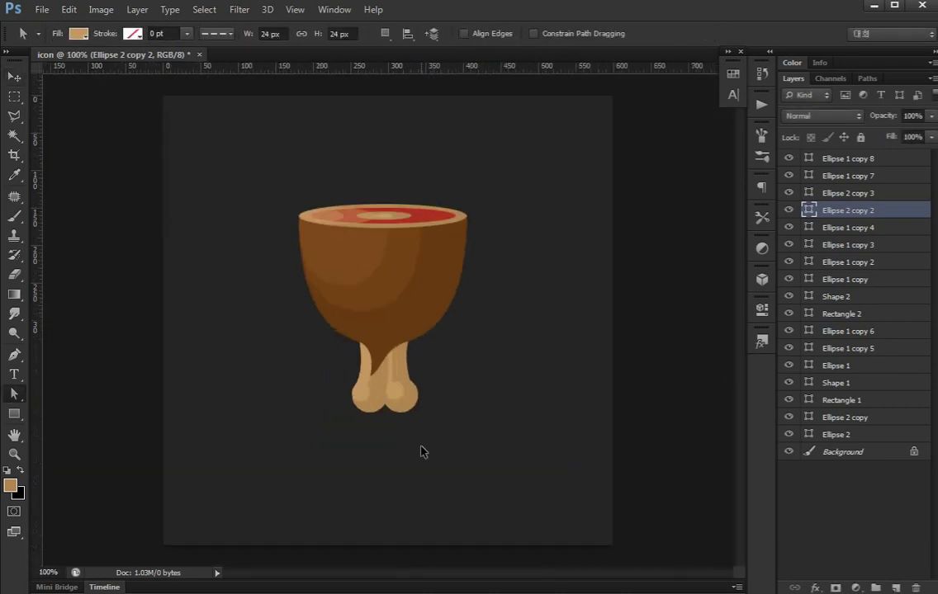
Group all drumstick layers and rotate the group to tilt about 45 degrees.
key(v)
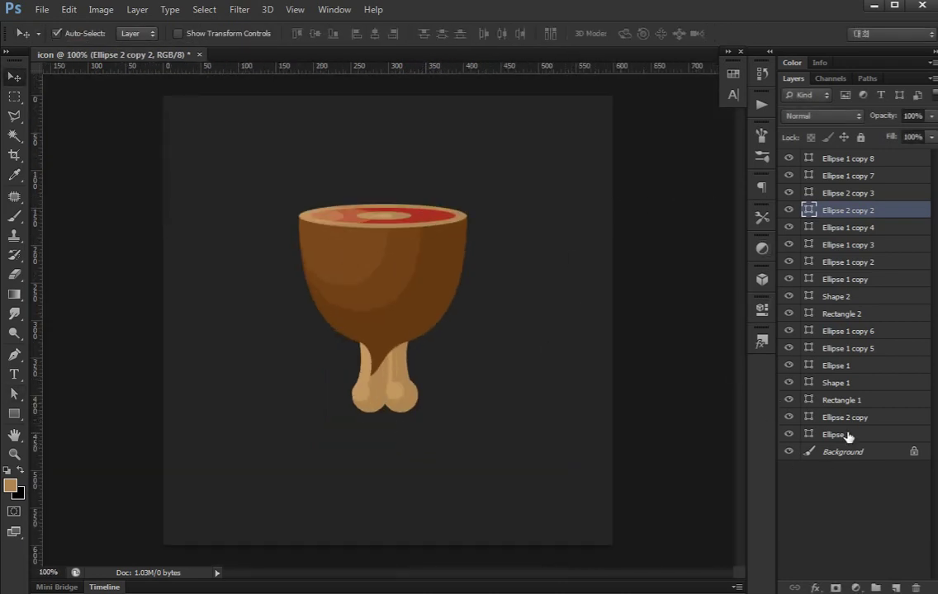
click(836, 434)
shift+click(848, 159)
key(ctrl+g)
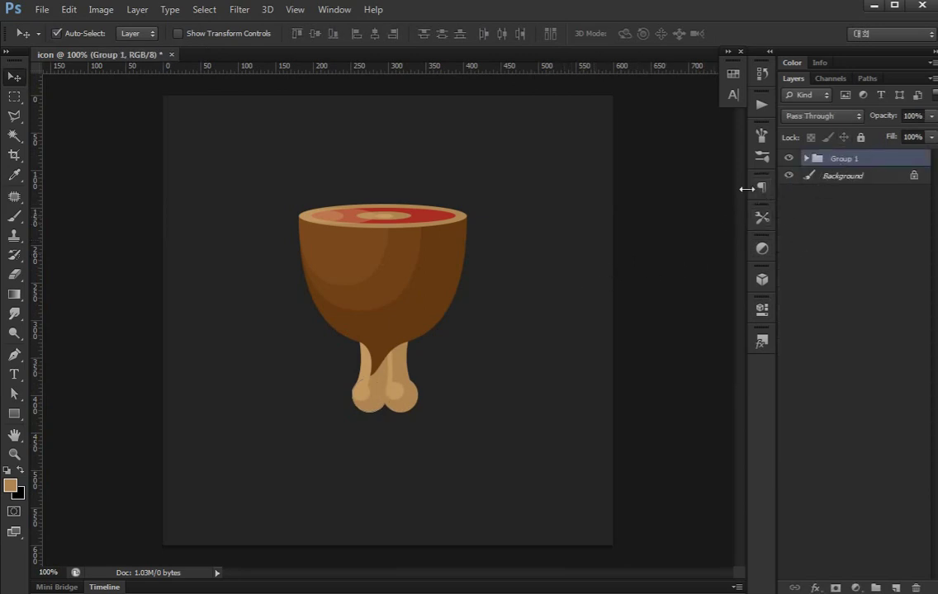
key(ctrl+t)
mouse_move(468, 161)
mouse_down()
mouse_move(565, 203)
mouse_move(594, 240)
mouse_up()
key(Return)
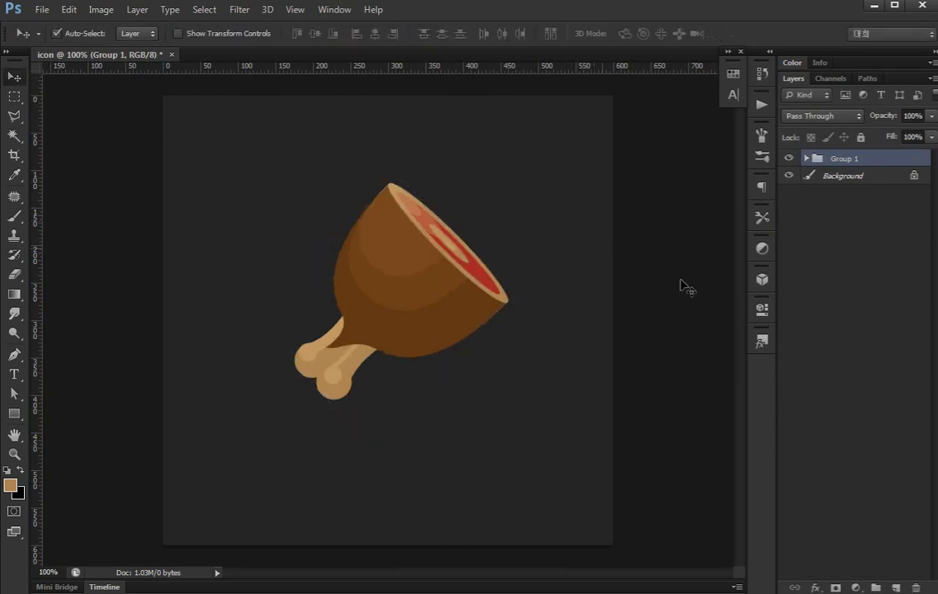
Set Ellipse 1 copy 5 to 70% opacity and Ellipse 1 copy 6 to 50%.
click(446, 293)
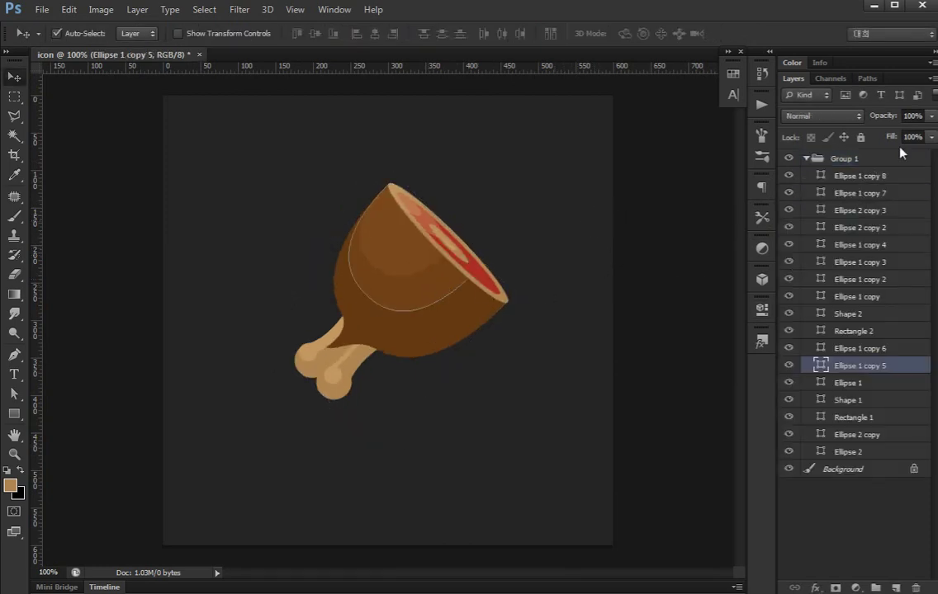
click(882, 117)
text(70)
key(Return)
key(a)
click(417, 255)
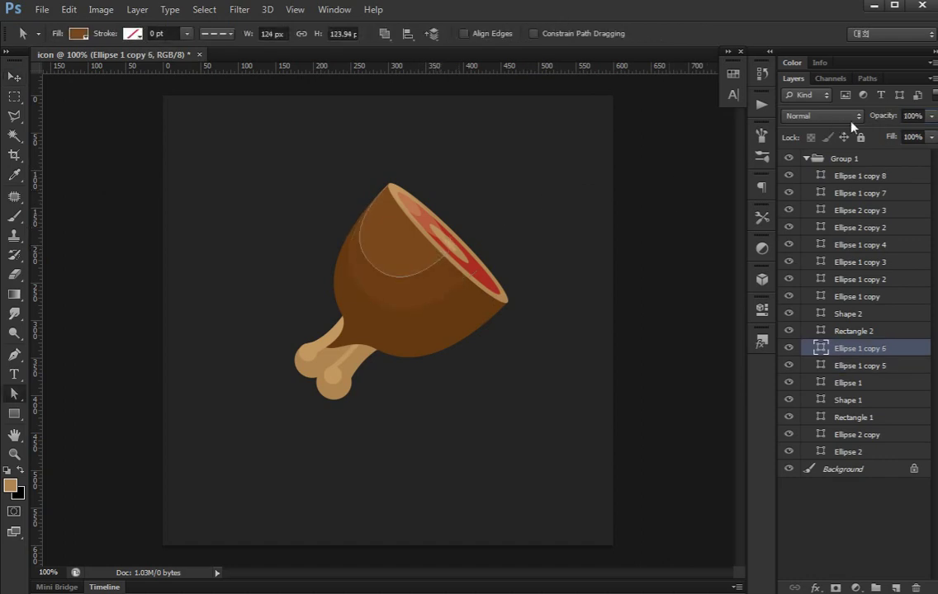
click(890, 116)
text(50)
key(Return)
key(v)
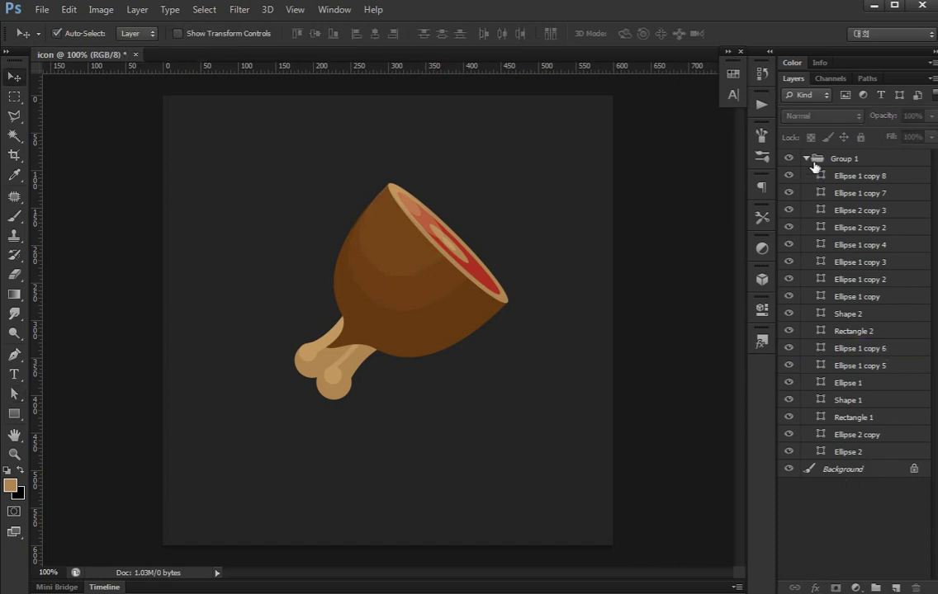
click(814, 159)
click(805, 158)
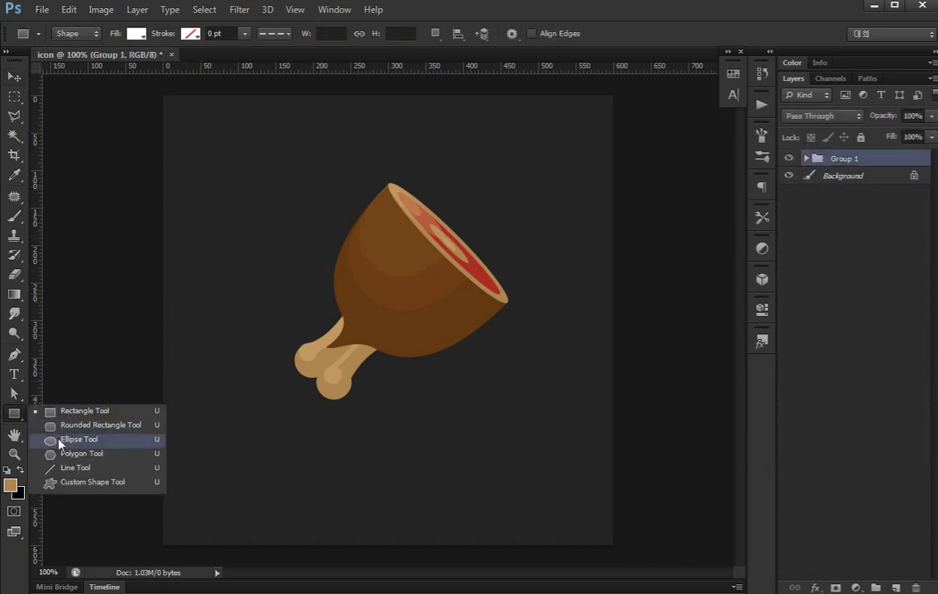
Draw a wide flat black ellipse below the drumstick and place it behind the drumstick group.
drag(14, 413, 74, 439)
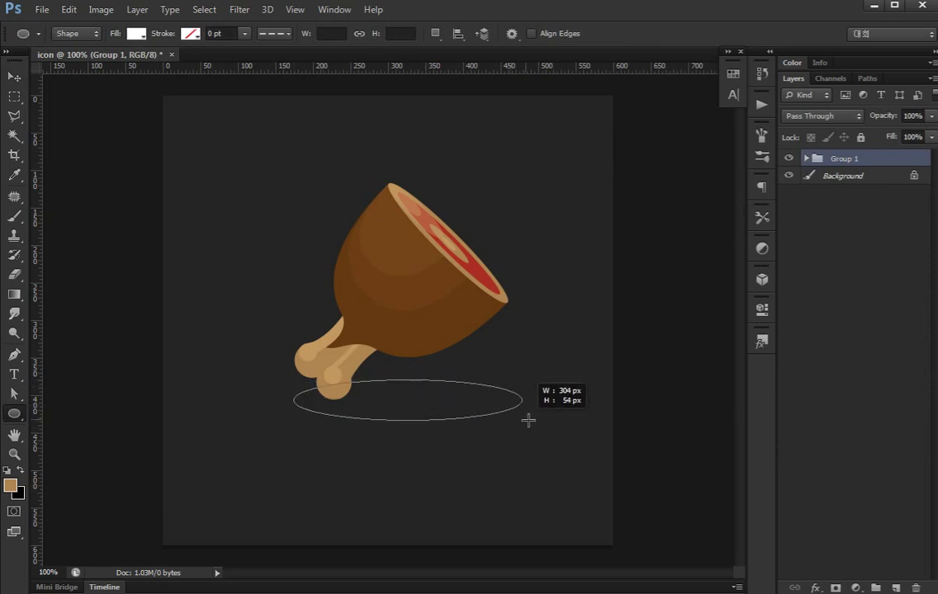
drag(423, 403, 526, 419)
key(v)
drag(459, 403, 445, 402)
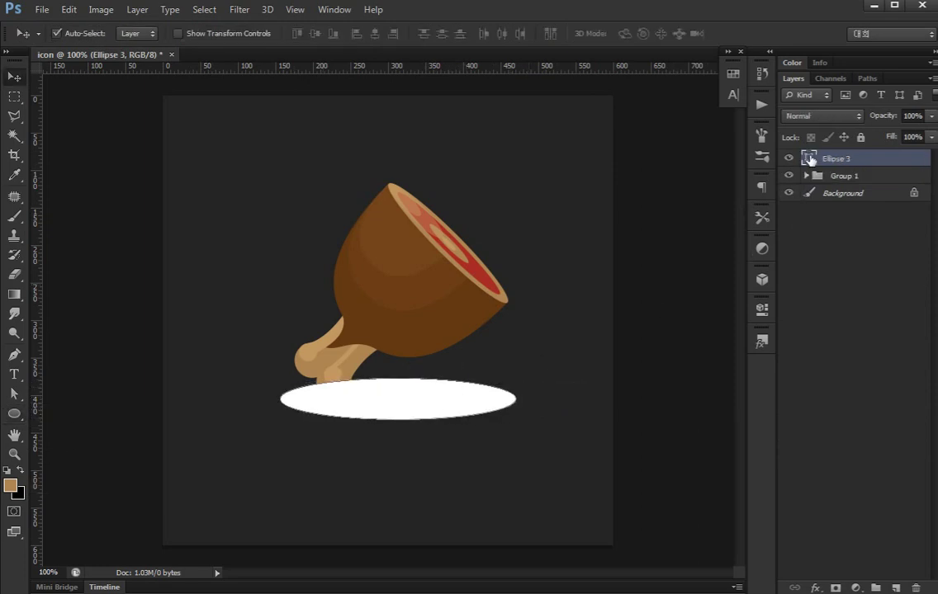
double_click(809, 159)
click(115, 498)
click(428, 329)
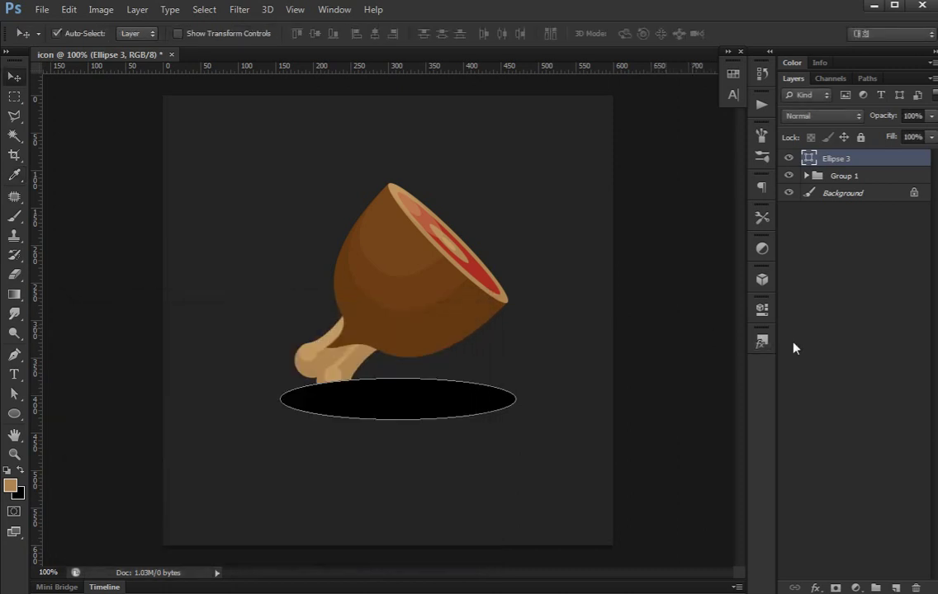
key(ctrl+bracketleft)
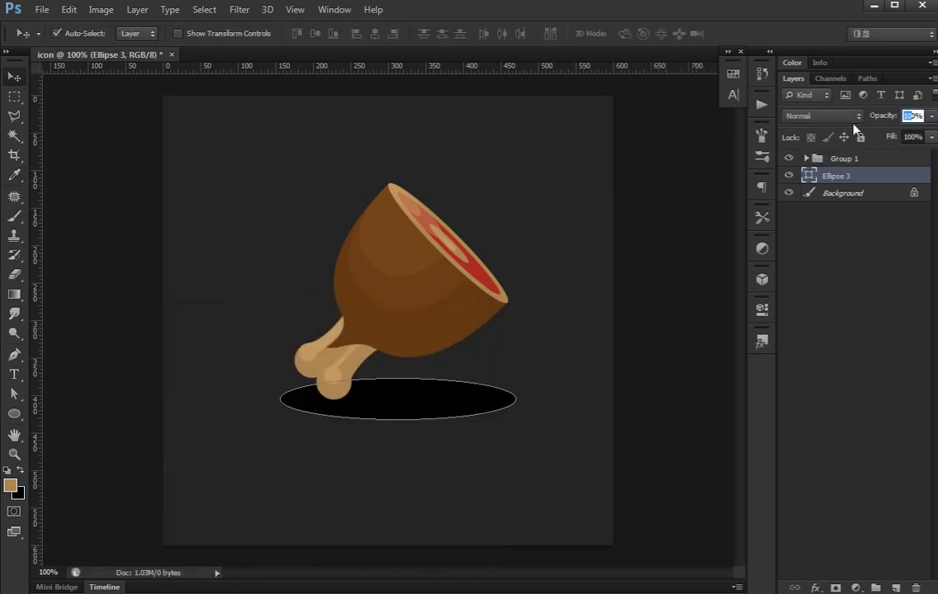
click(913, 115)
text(30)
Set the shadow to 30% opacity, narrow and flatten it, and duplicate it.
key(Return)
key(a)
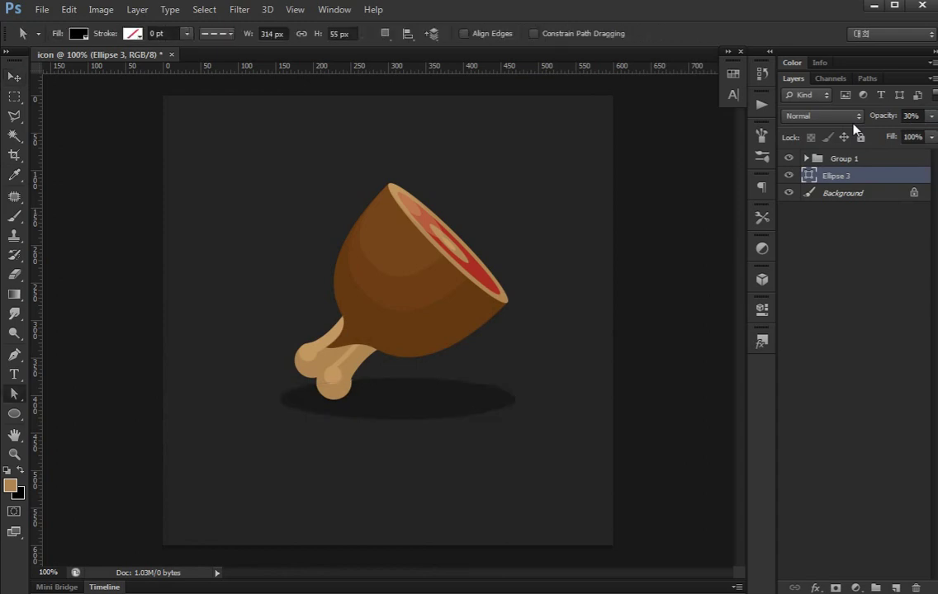
key(ctrl+t)
drag(516, 400, 510, 399)
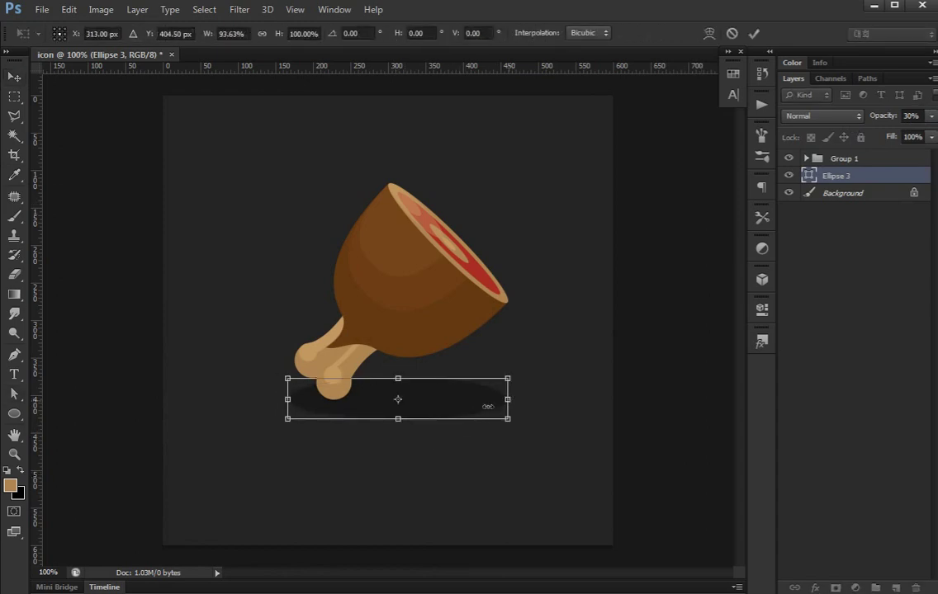
drag(399, 420, 399, 411)
key(Return)
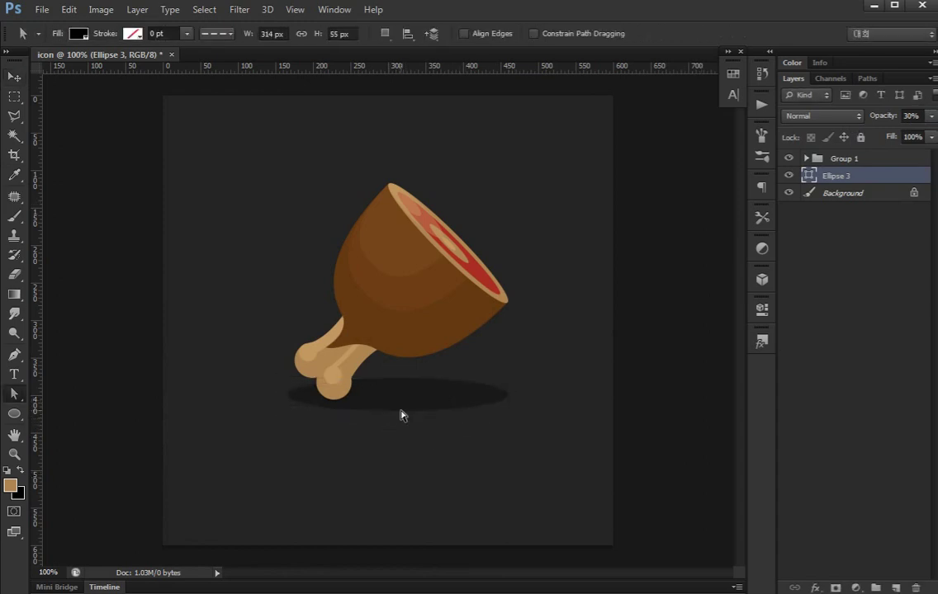
key(ctrl+j)
key(ctrl+t)
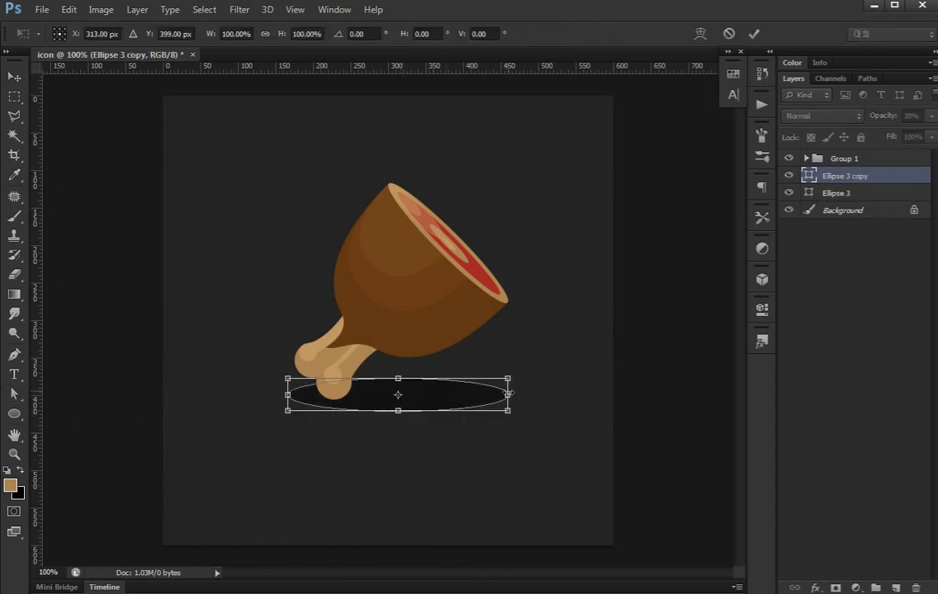
Shrink the shadow copy to about 82%, flatten it to 121×22 px, and nudge it under the bone end.
mouse_move(511, 414)
mouse_down()
mouse_move(470, 382)
mouse_move(381, 397)
mouse_up()
key(Return)
key(v)
key(ctrl+plus)
key(ctrl+t)
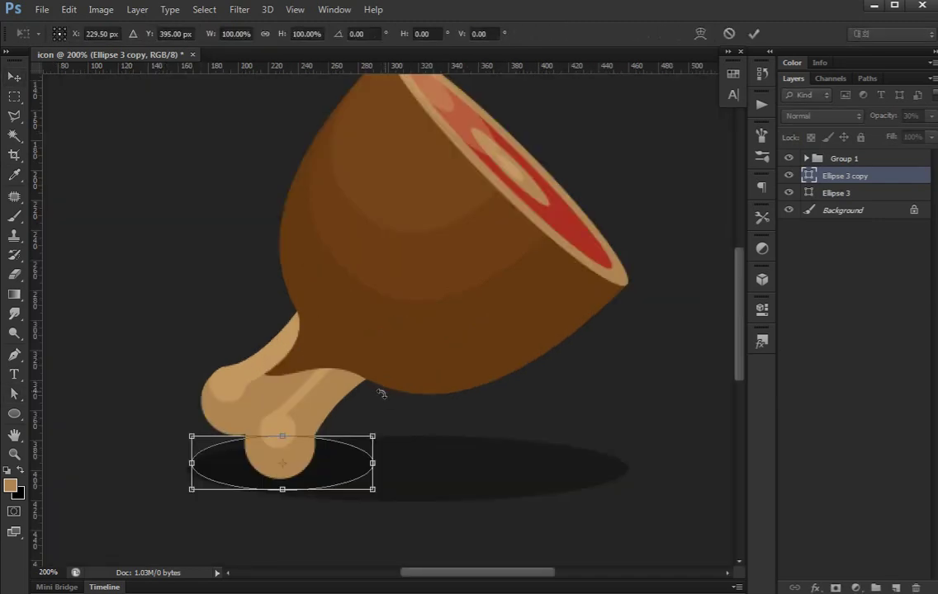
drag(276, 435, 279, 455)
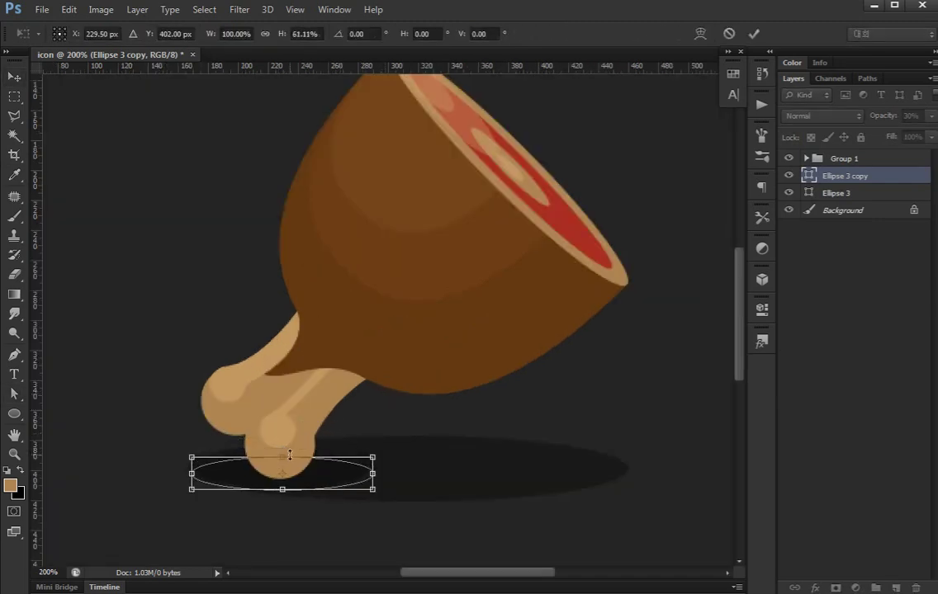
key(Return)
key(Up)
key(Up)
key(Right)
key(Right)
key(Right)
key(Up)
key(Up)
key(Right)
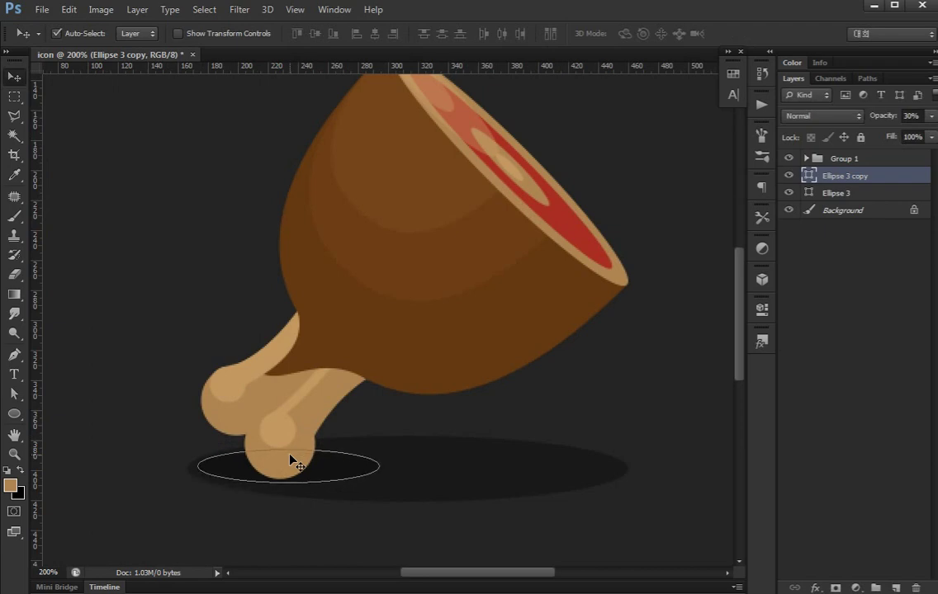
key(a)
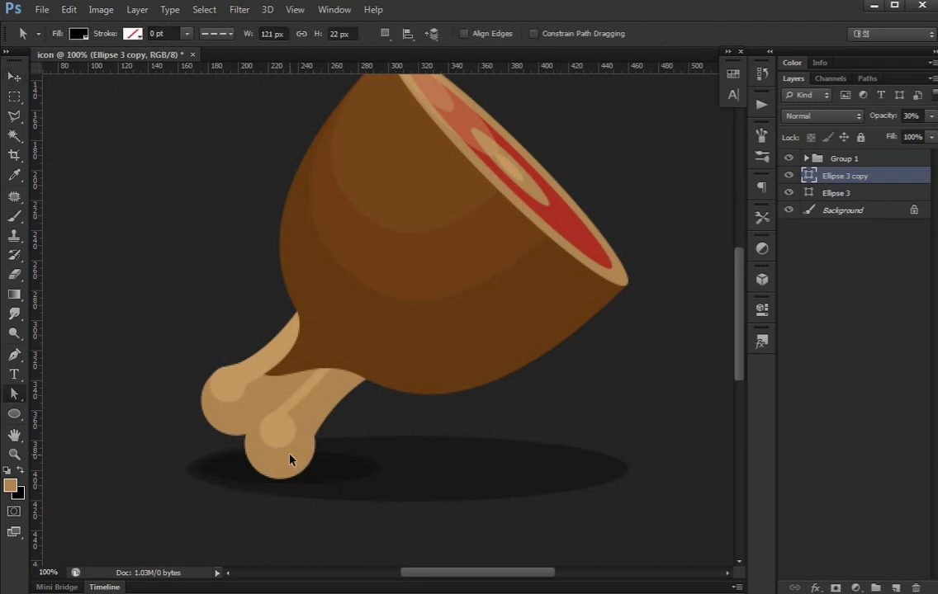
key(ctrl+minus)
key(ctrl+minus)
key(ctrl+minus)
key(ctrl+plus)
Group the drumstick with both shadows and name the group 'meat'.
shift+click(834, 160)
key(ctrl+g)
double_click(839, 161)
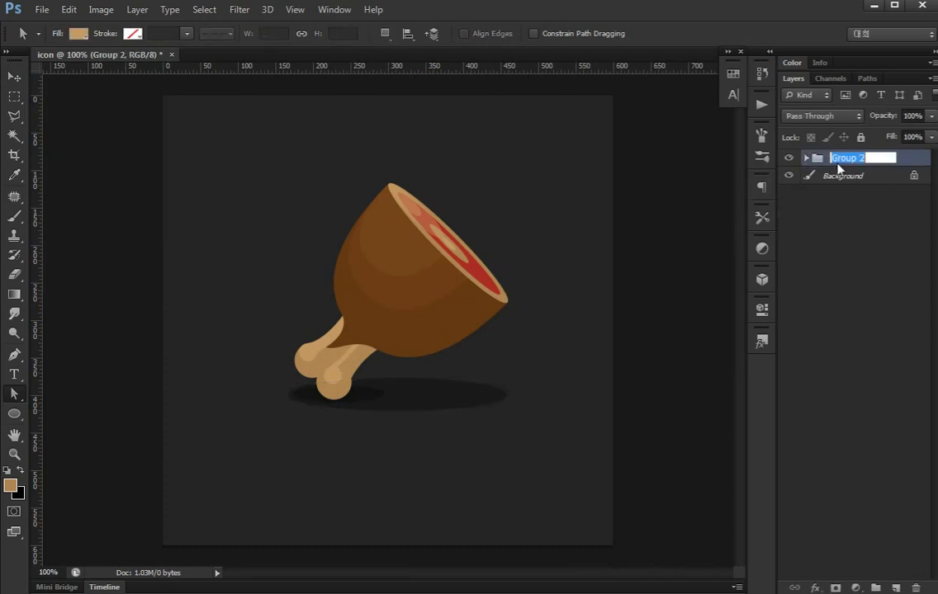
text(meat)
key(Return)
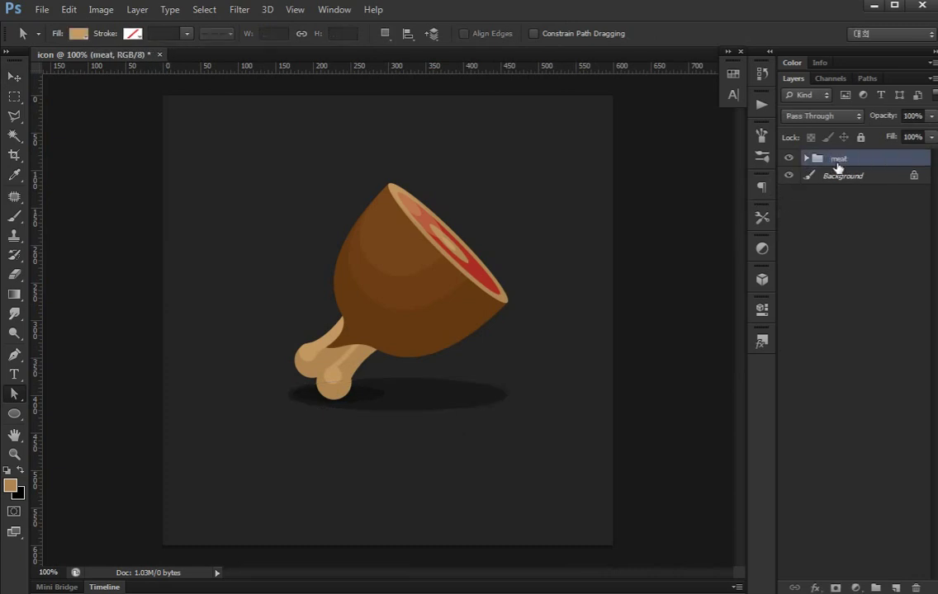
Centre the meat group horizontally and vertically on the Background.
shift+click(847, 177)
key(v)
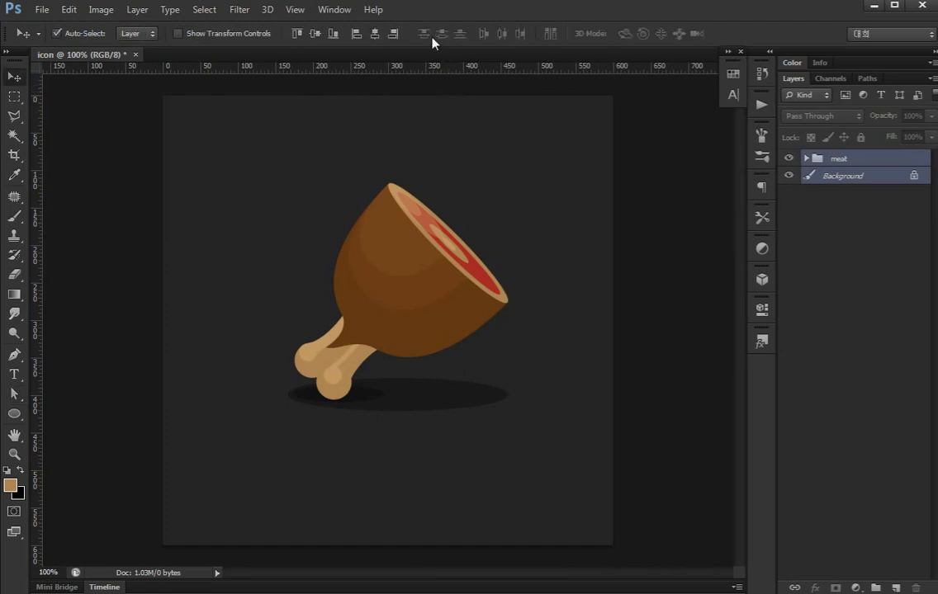
click(374, 34)
click(316, 33)
click(828, 318)
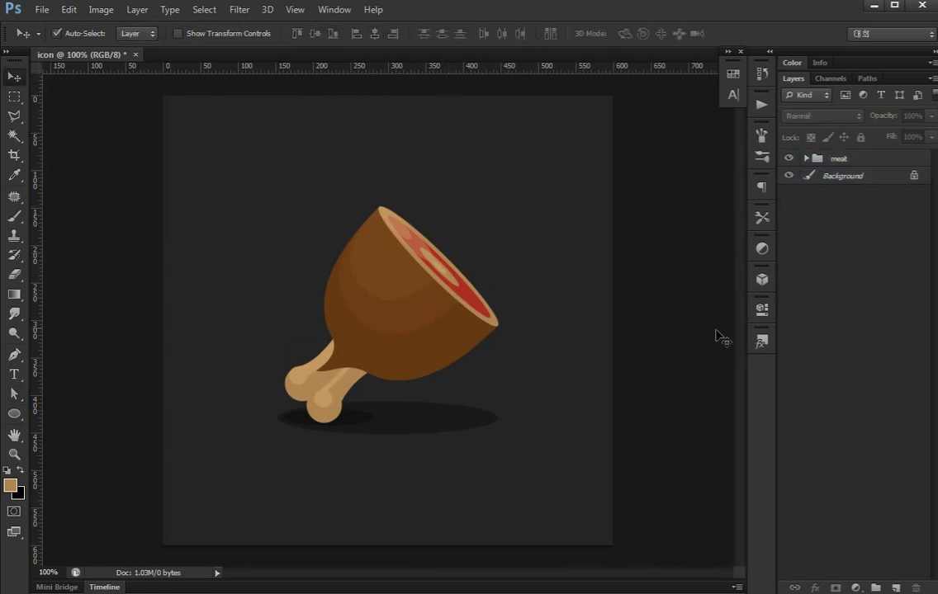